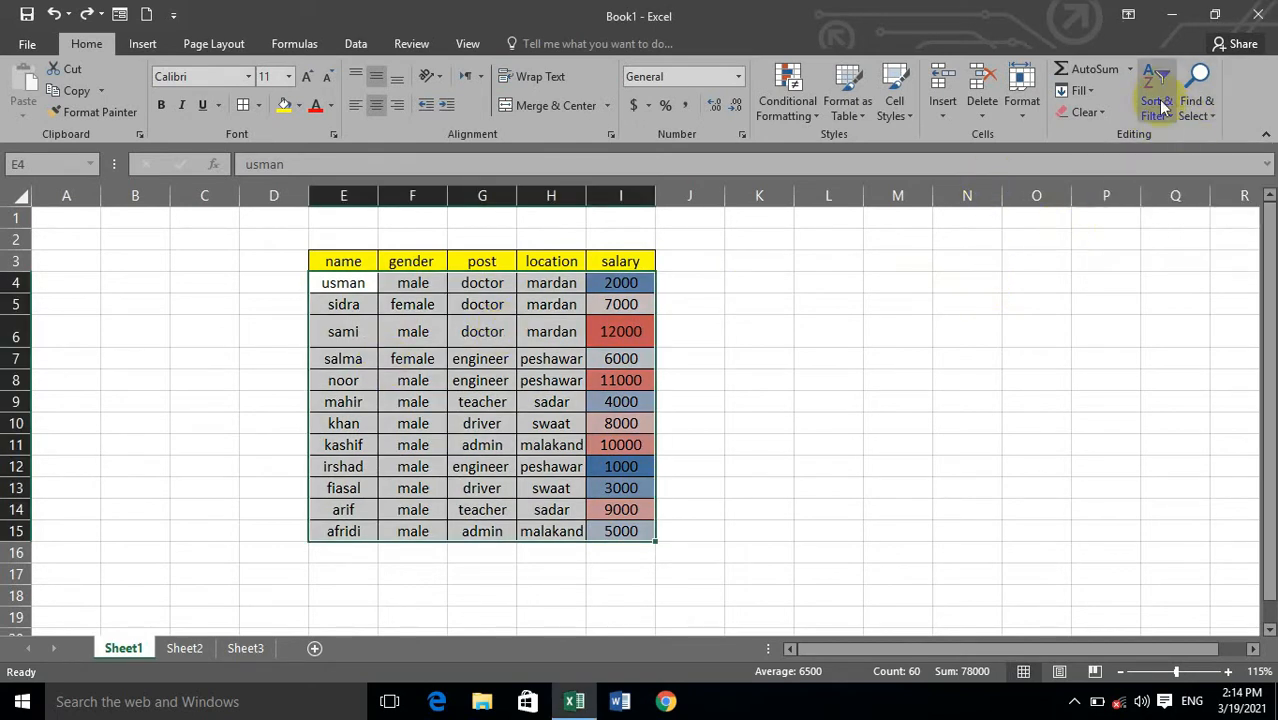
# - Sort the selected table rows by name from A to Z, and reverse them to Z to A
pyautogui.click(1155, 105)
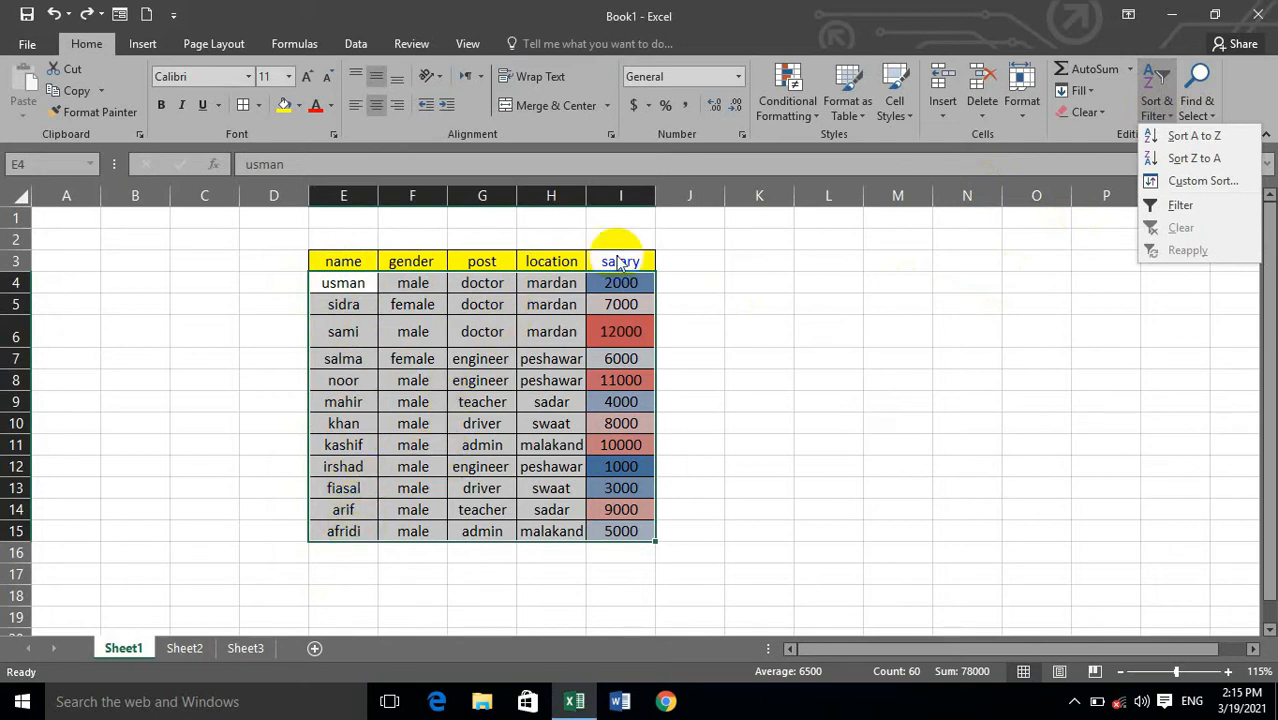
pyautogui.click(1182, 137)
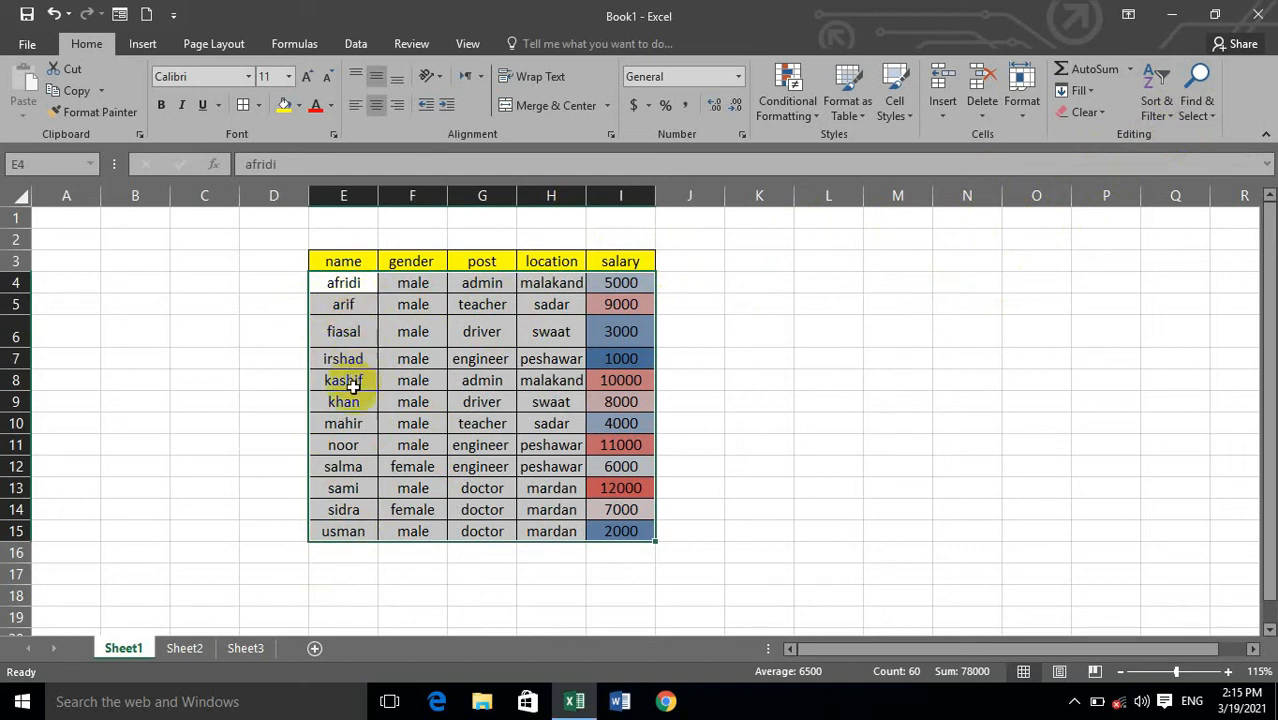
pyautogui.click(1155, 100)
pyautogui.click(1176, 158)
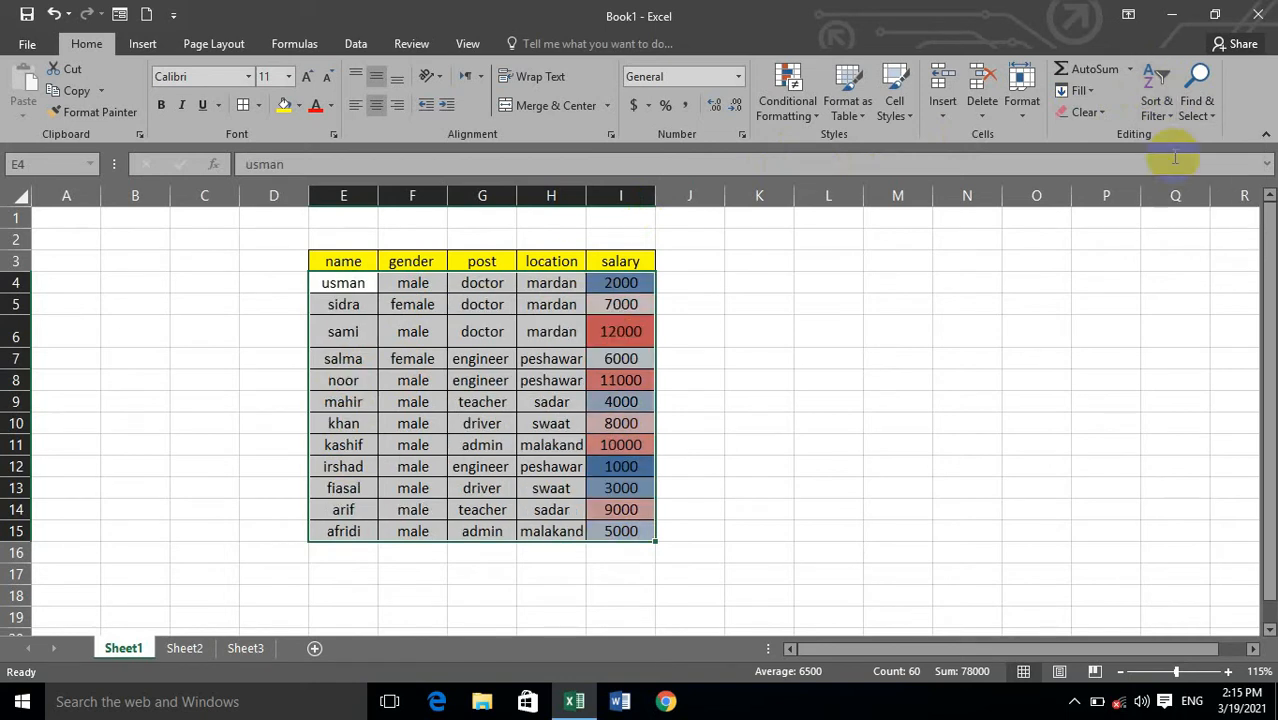
# - Sort the selected table rows by name in A to Z order
pyautogui.click(1155, 100)
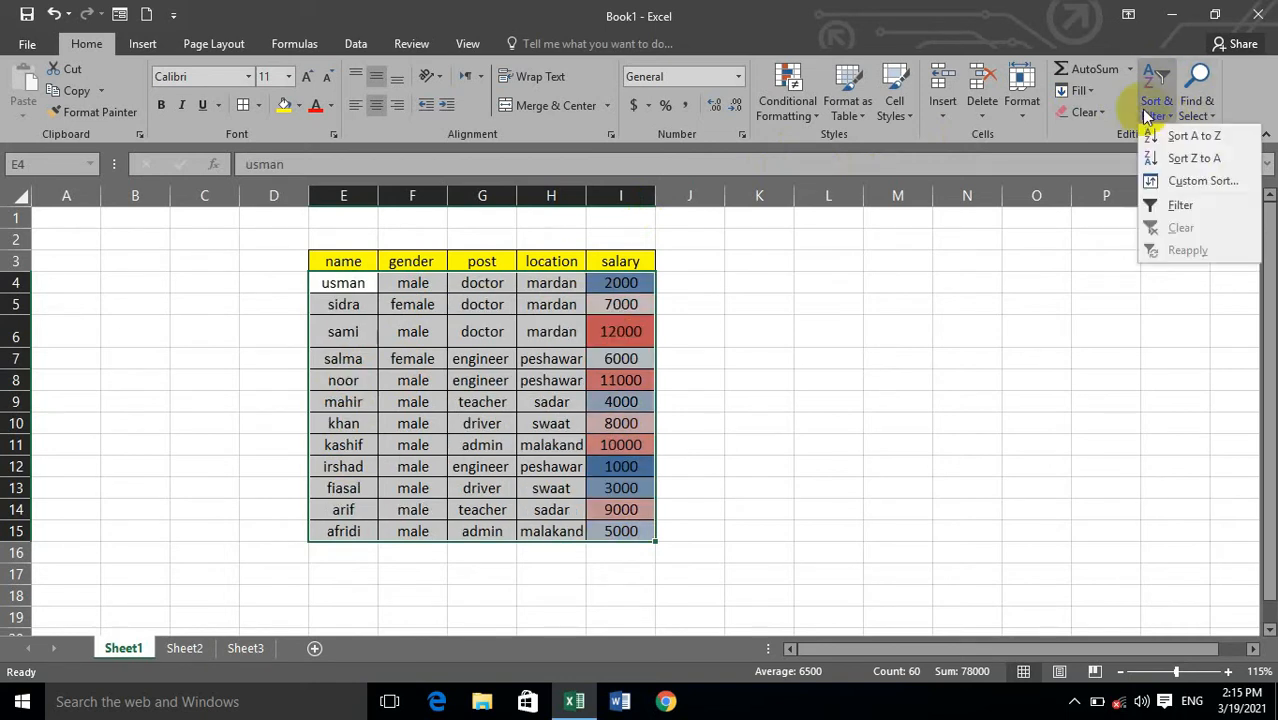
pyautogui.click(1189, 140)
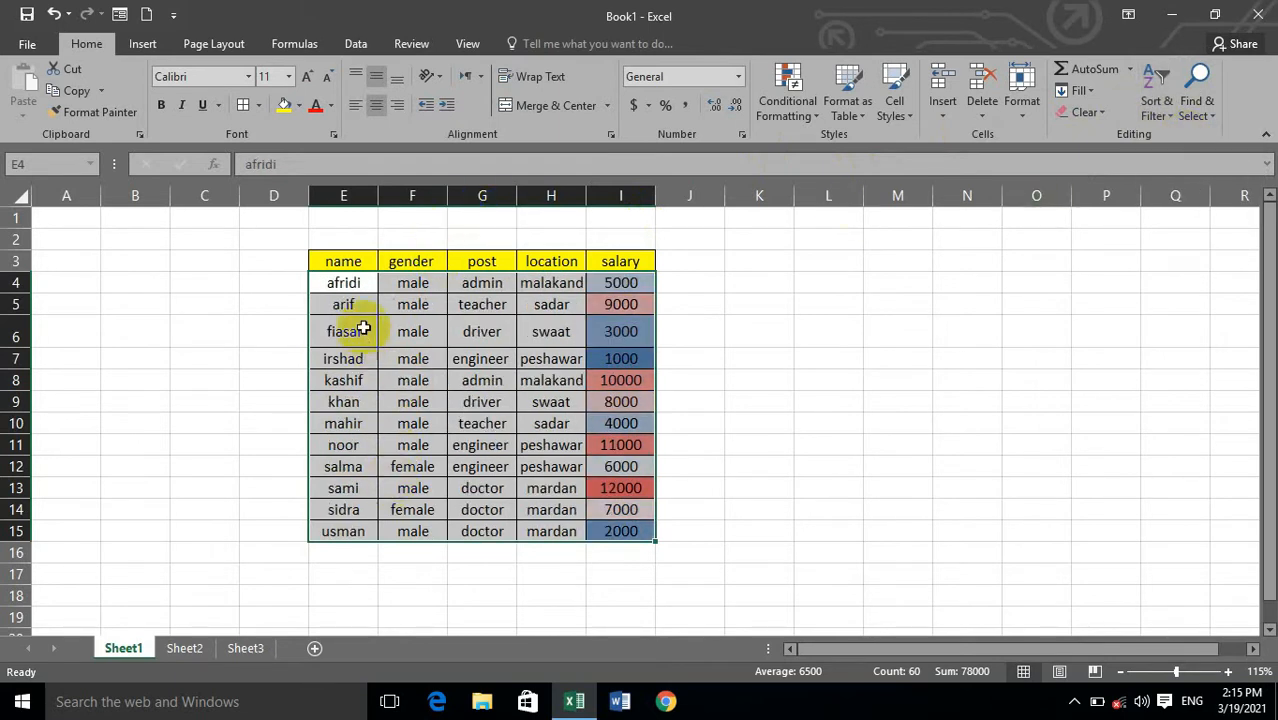
# - Apply a custom sort to the table by the post column, on values, in A to Z order
pyautogui.click(1152, 92)
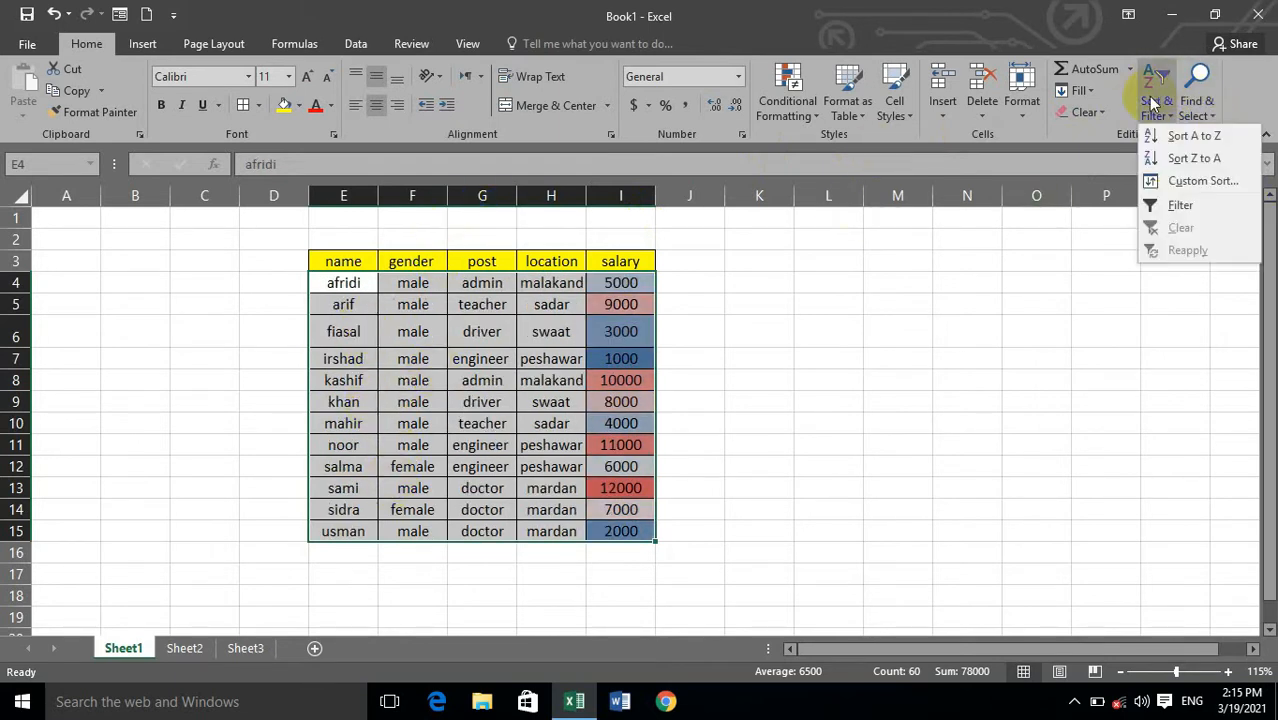
pyautogui.click(1162, 177)
pyautogui.click(762, 379)
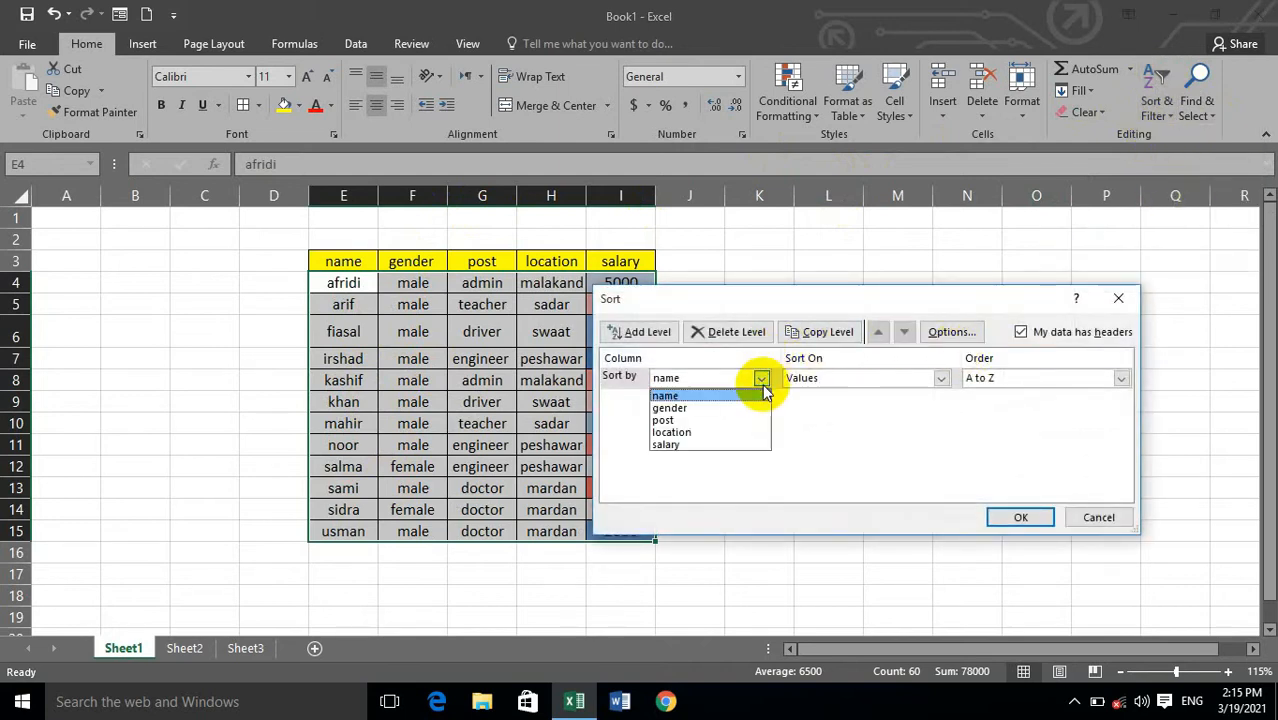
pyautogui.click(694, 421)
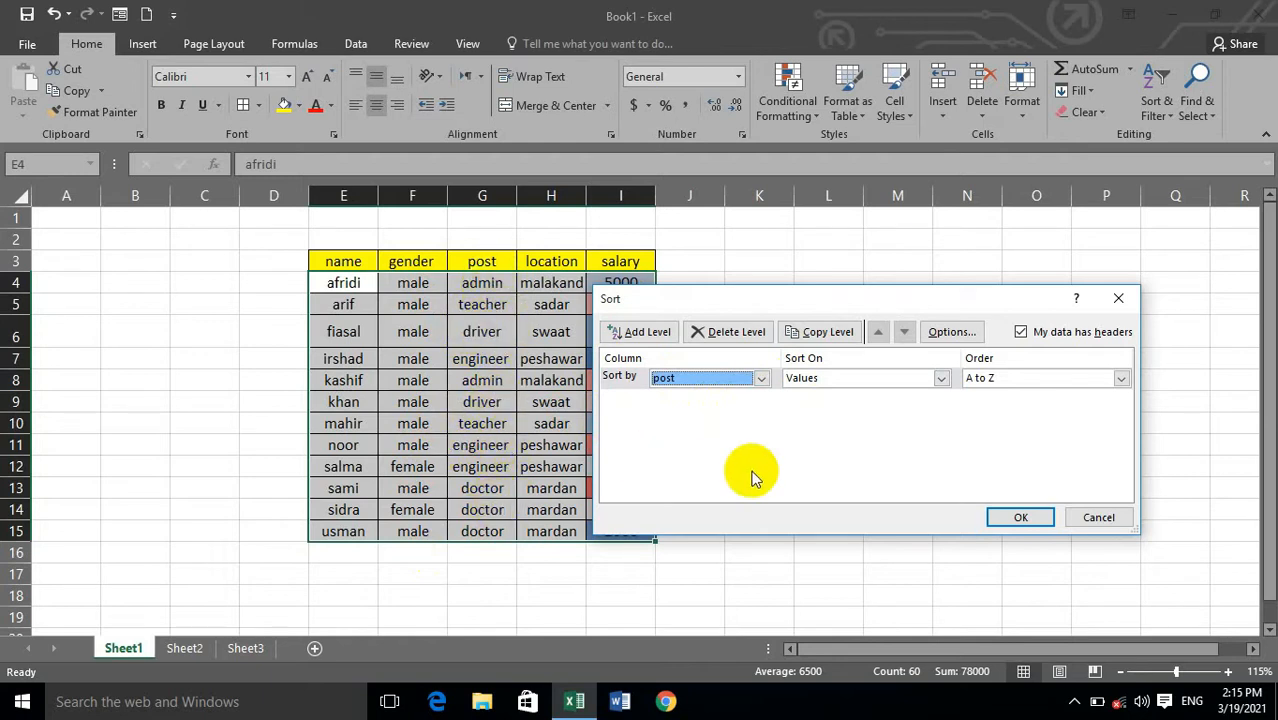
pyautogui.click(1025, 383)
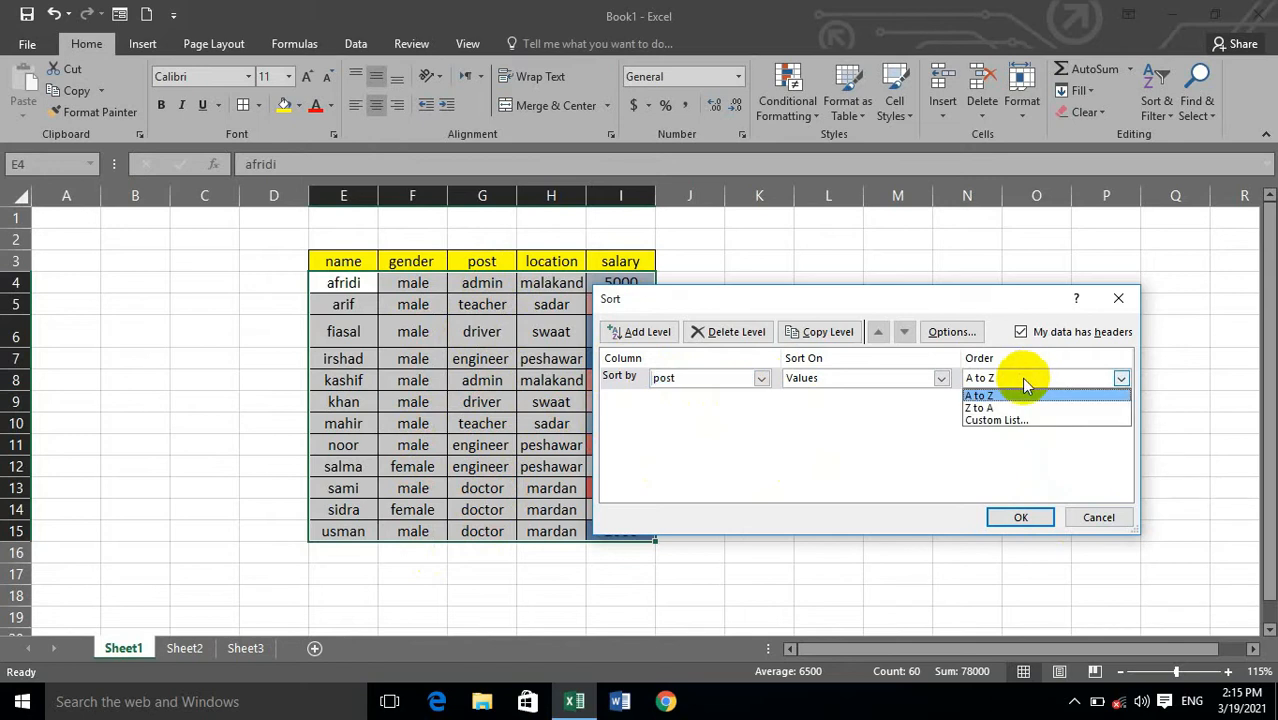
pyautogui.click(1010, 400)
pyautogui.click(1015, 383)
pyautogui.click(1017, 395)
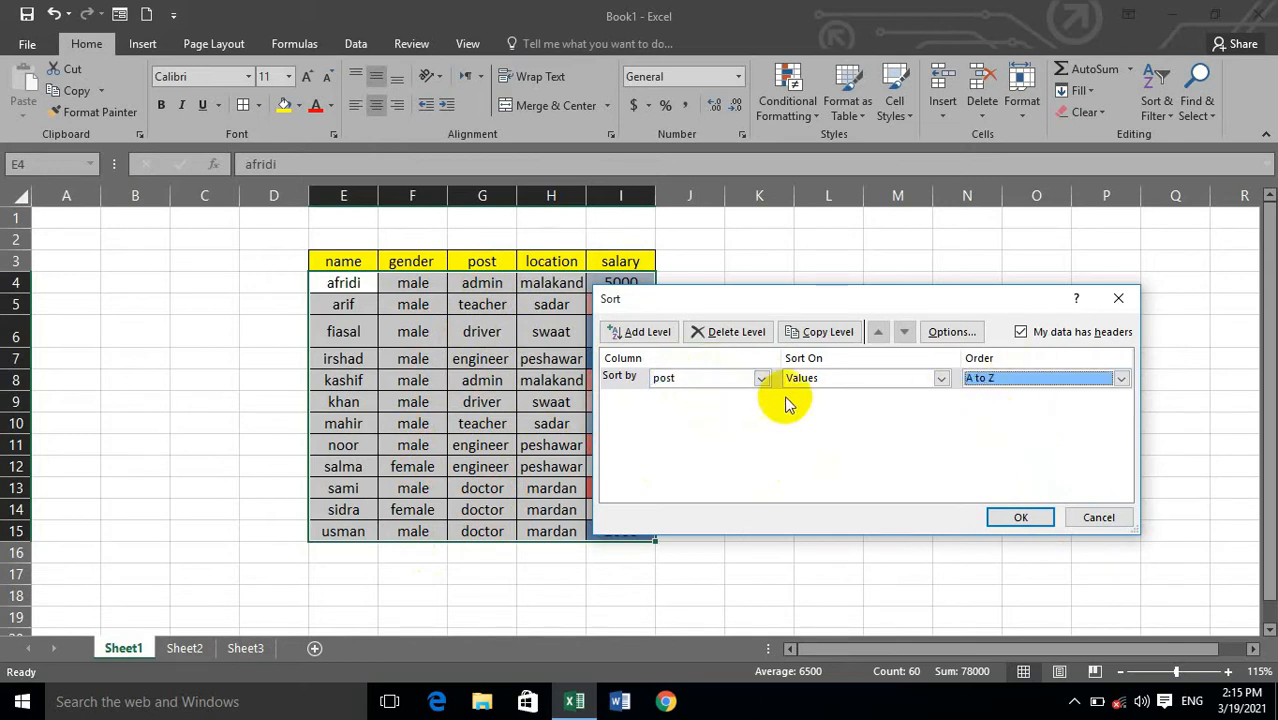
pyautogui.click(1015, 517)
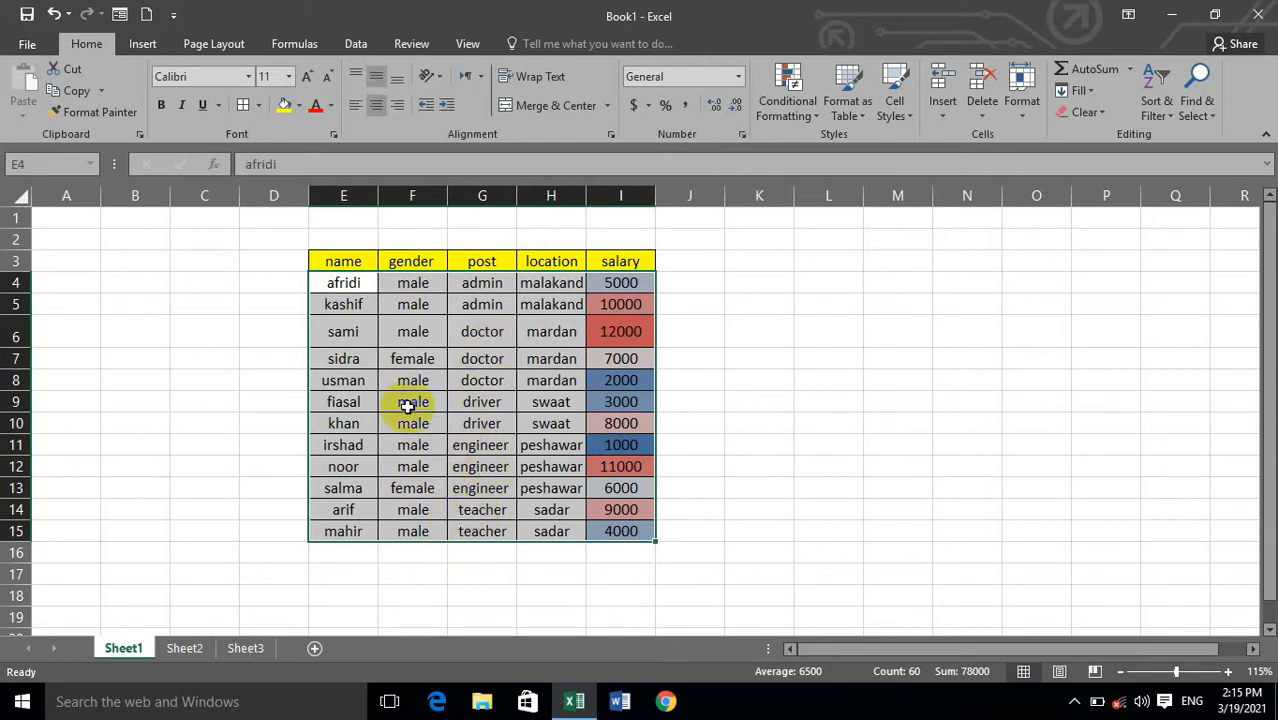
pyautogui.click(1145, 80)
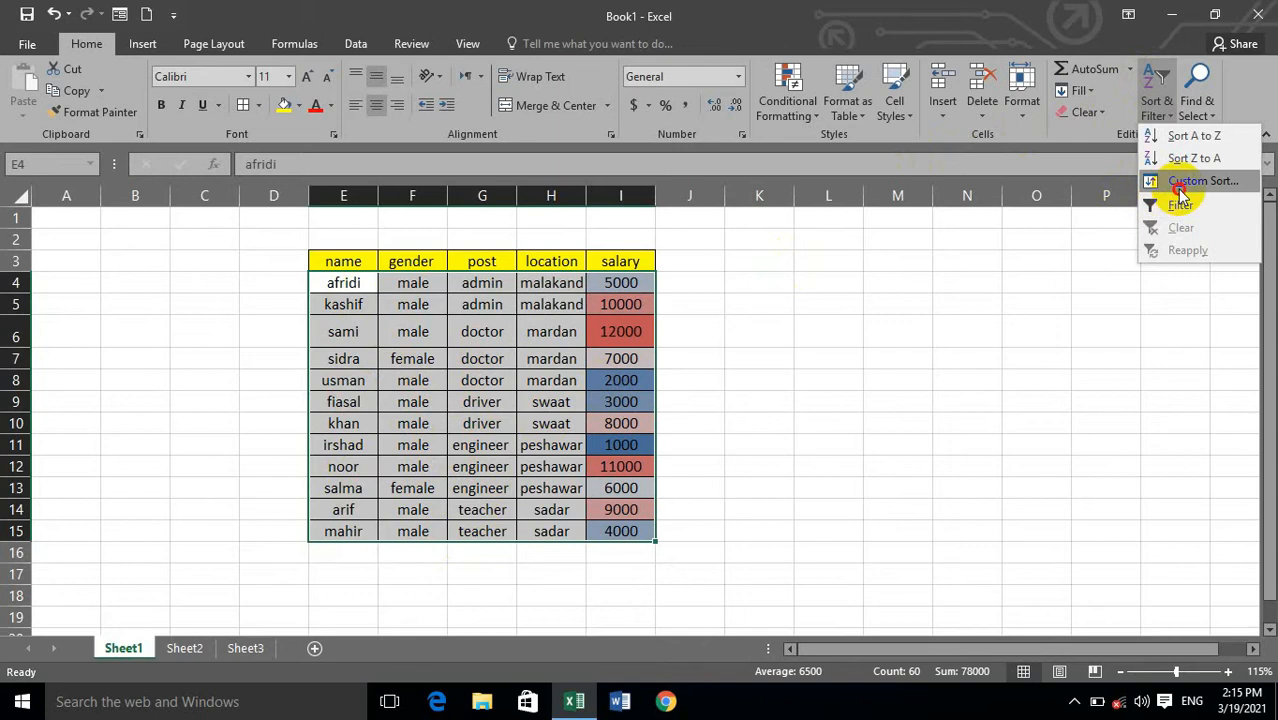
pyautogui.click(1180, 188)
pyautogui.click(1095, 516)
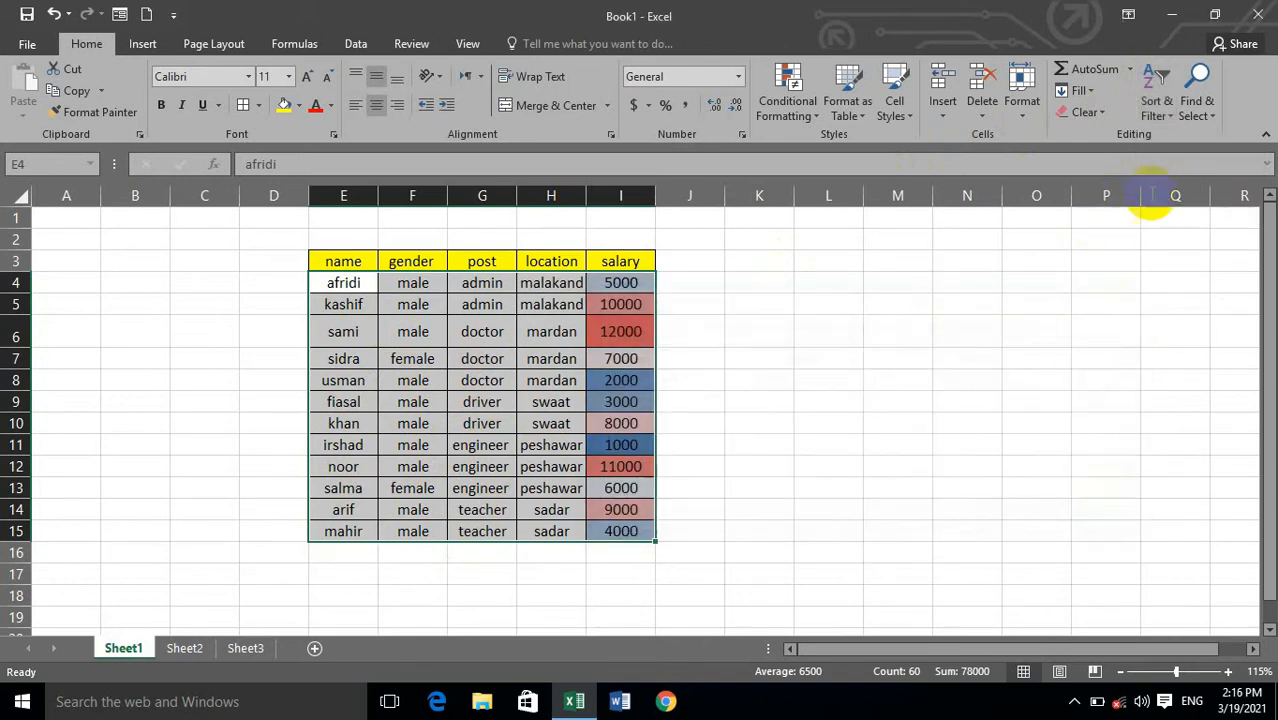
# - Try adding a filter to the selected data rows E4:I15 without the header row, and undo it
pyautogui.click(1153, 86)
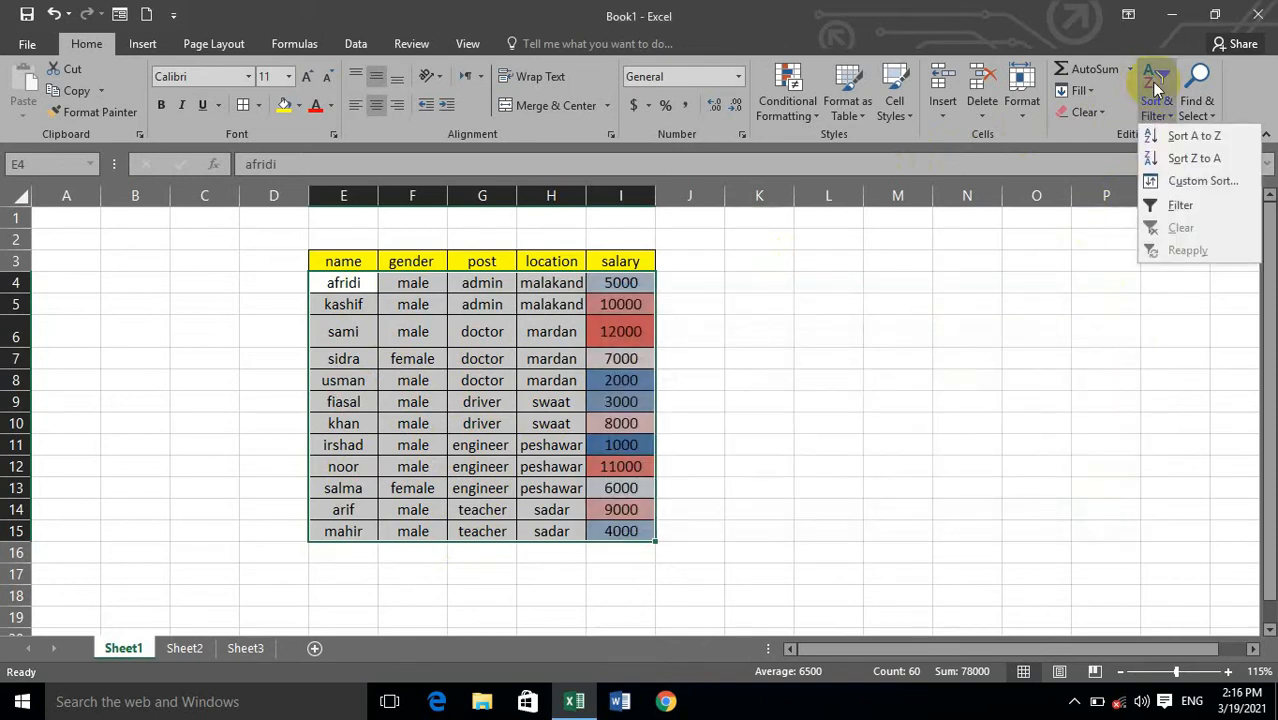
pyautogui.click(1178, 205)
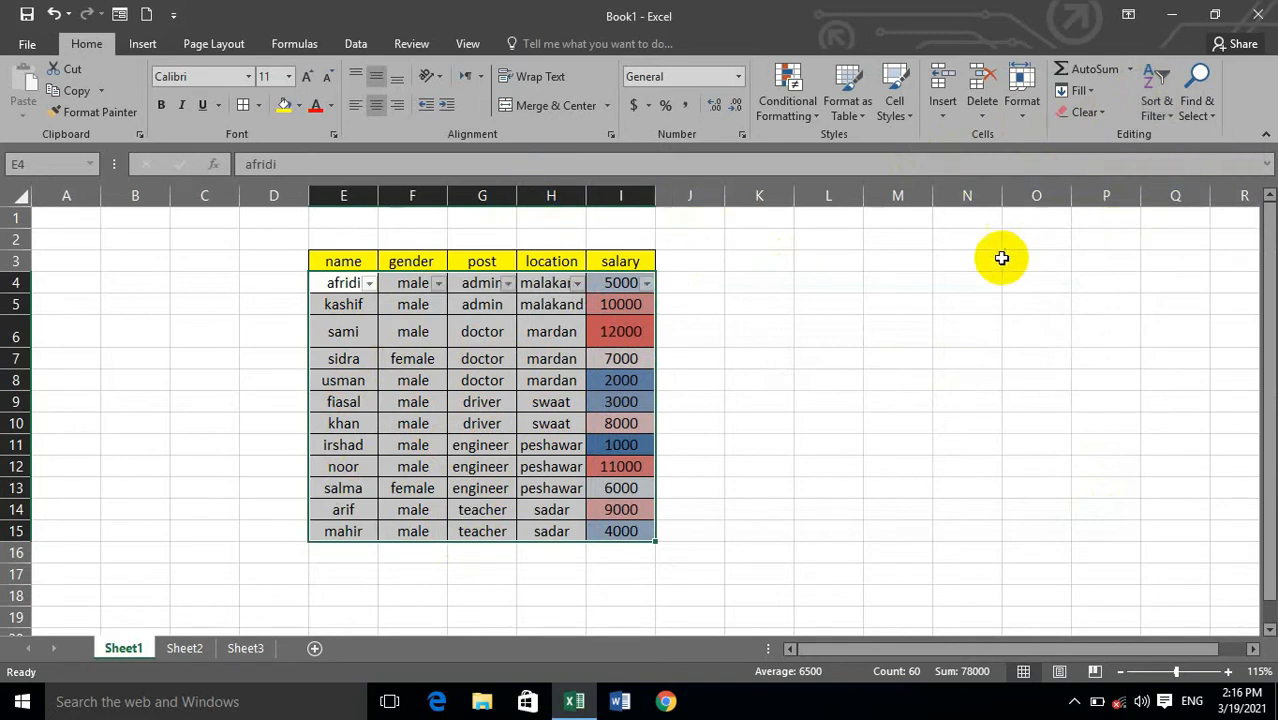
pyautogui.click(813, 268)
pyautogui.hotkey('ctrl', 'z')
pyautogui.click(813, 268)
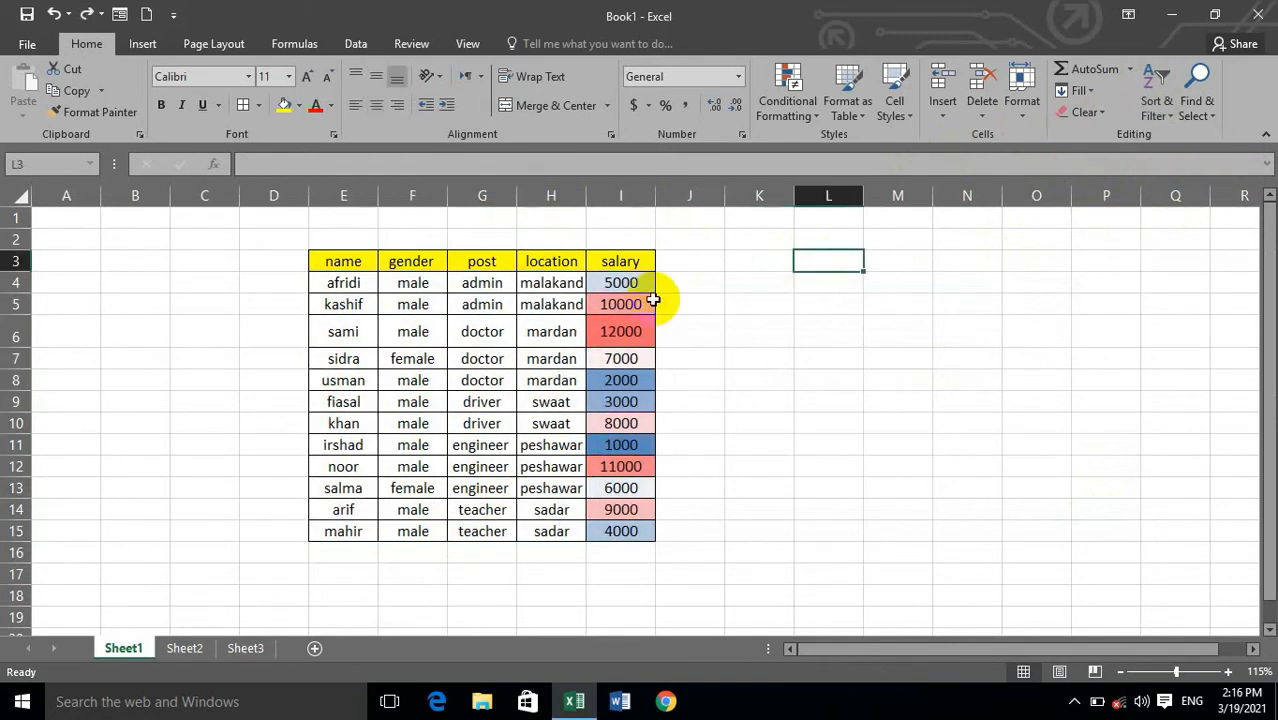
# - Try to turn on filtering with only the empty cell L3 selected, outside the table
pyautogui.click(1152, 95)
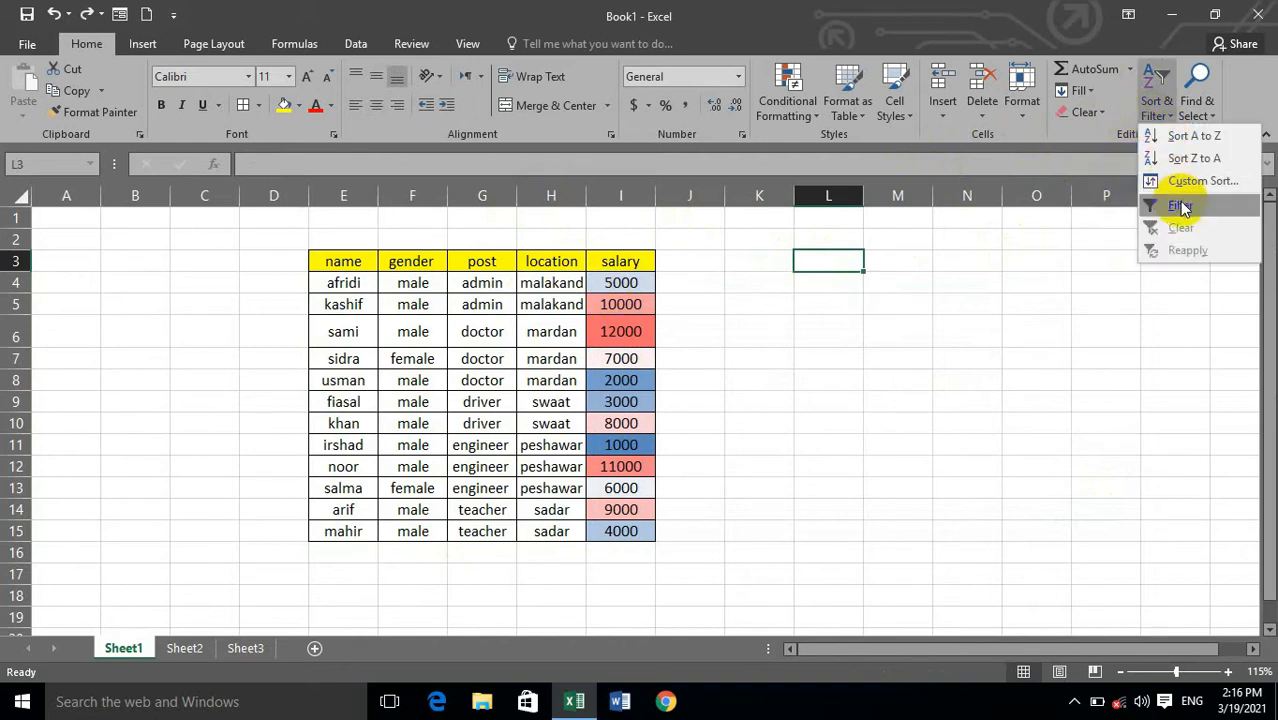
pyautogui.click(1178, 205)
pyautogui.click(633, 401)
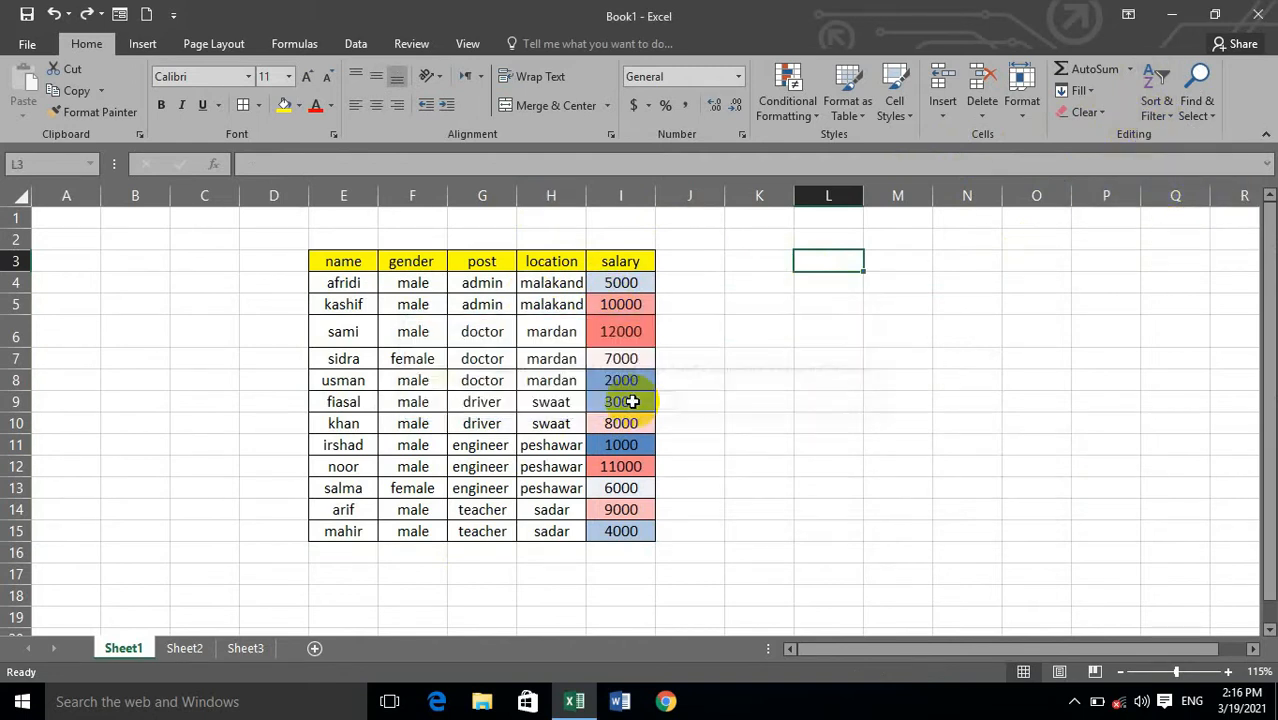
# - Turn on filtering for the whole table E3:I15, including its header row
pyautogui.moveTo(343, 261); pyautogui.dragTo(620, 531)
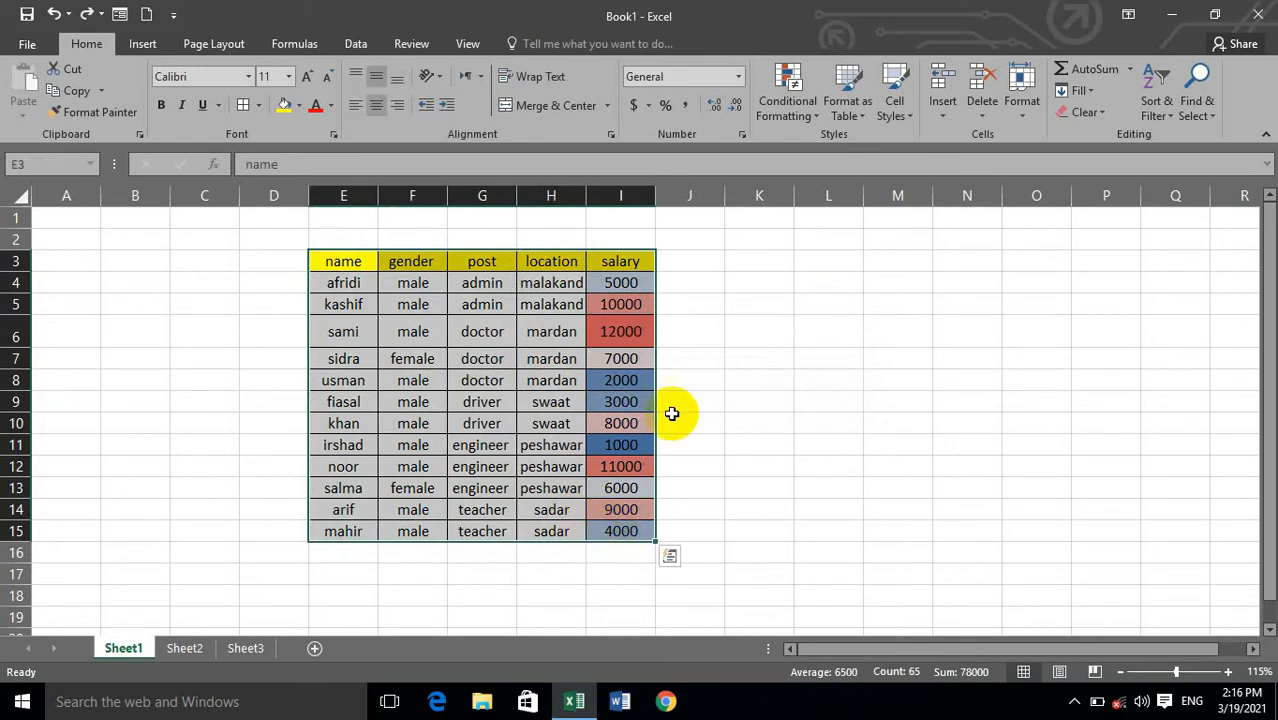
pyautogui.click(1152, 108)
pyautogui.click(1164, 196)
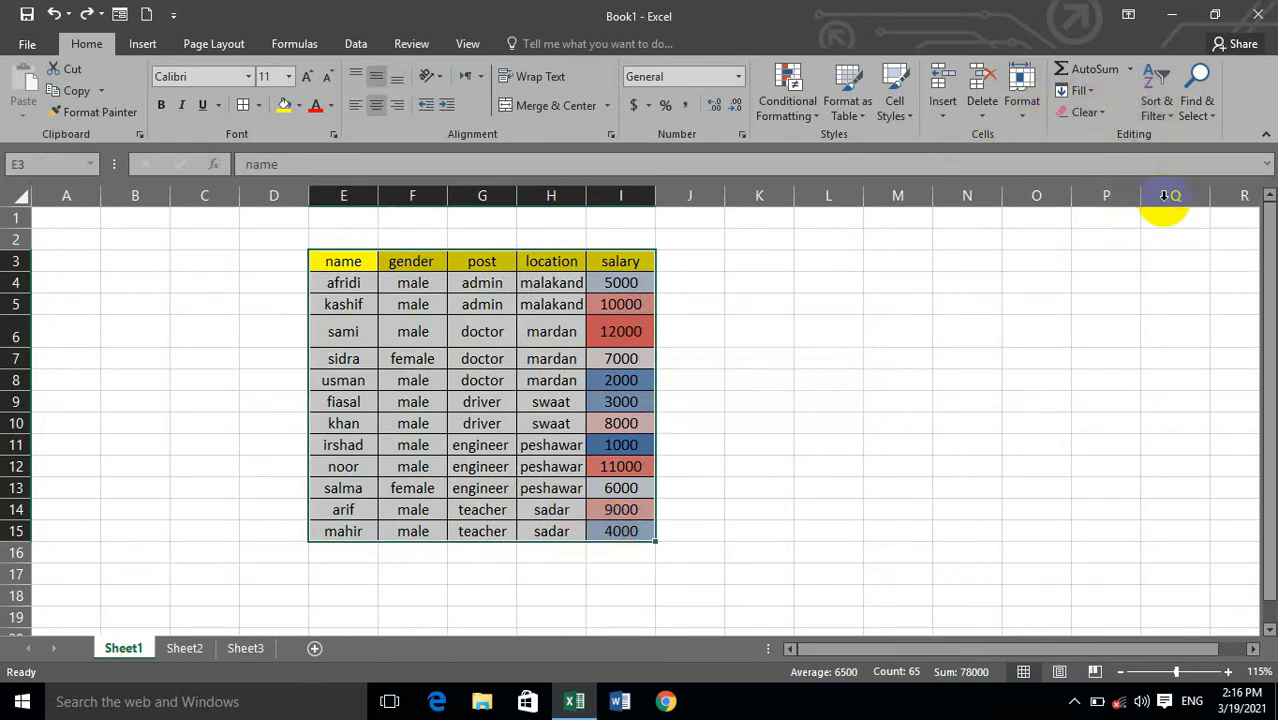
pyautogui.click(818, 308)
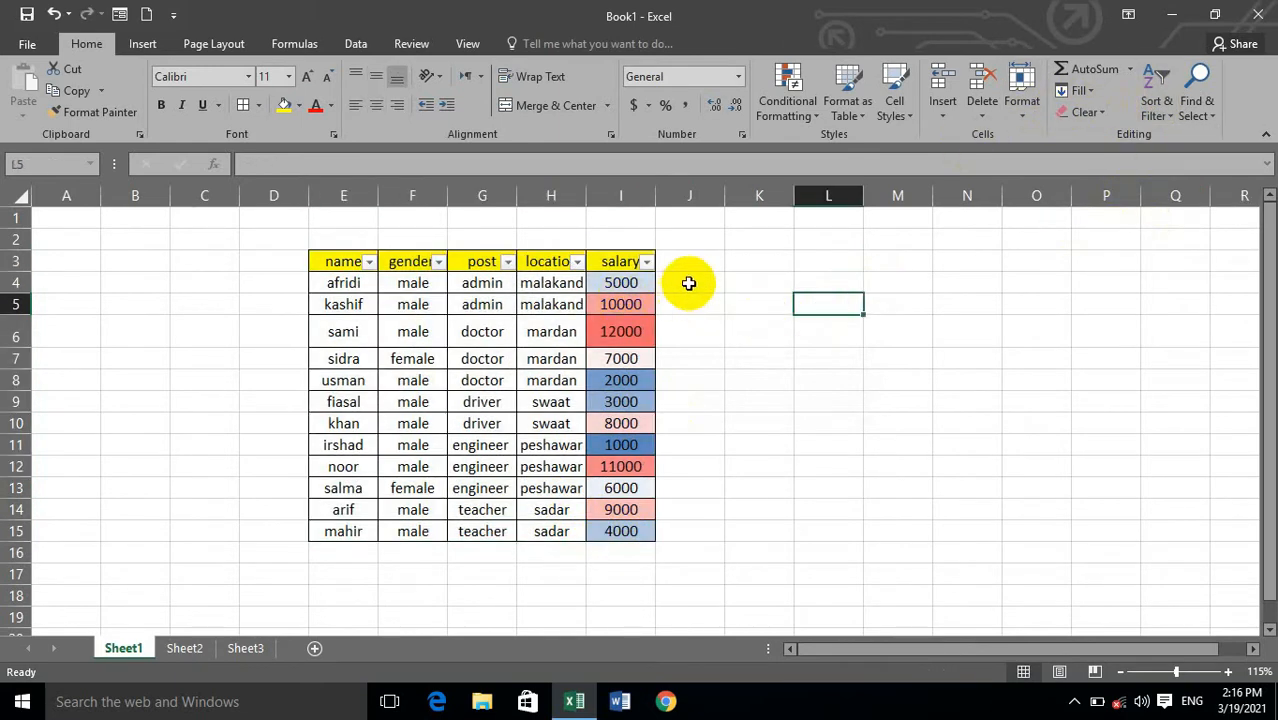
# - Filter the table to show only female in the gender column and mardan in the location column
pyautogui.click(438, 261)
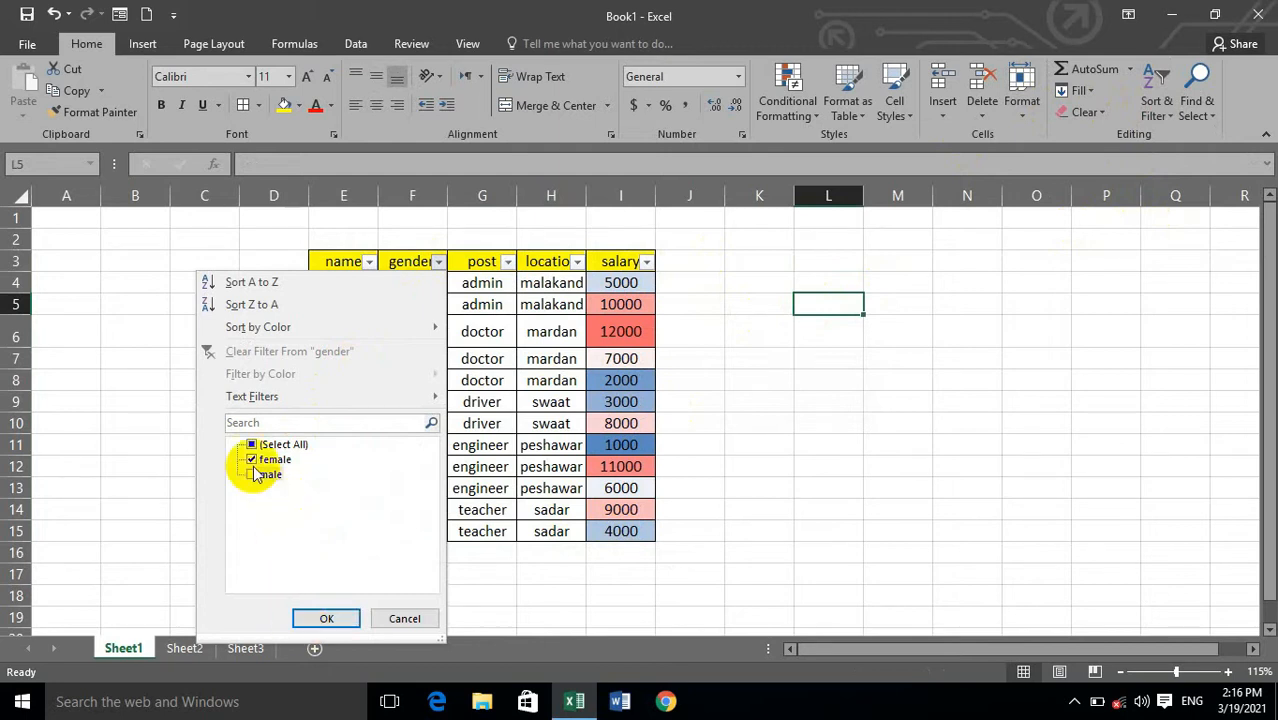
pyautogui.click(318, 618)
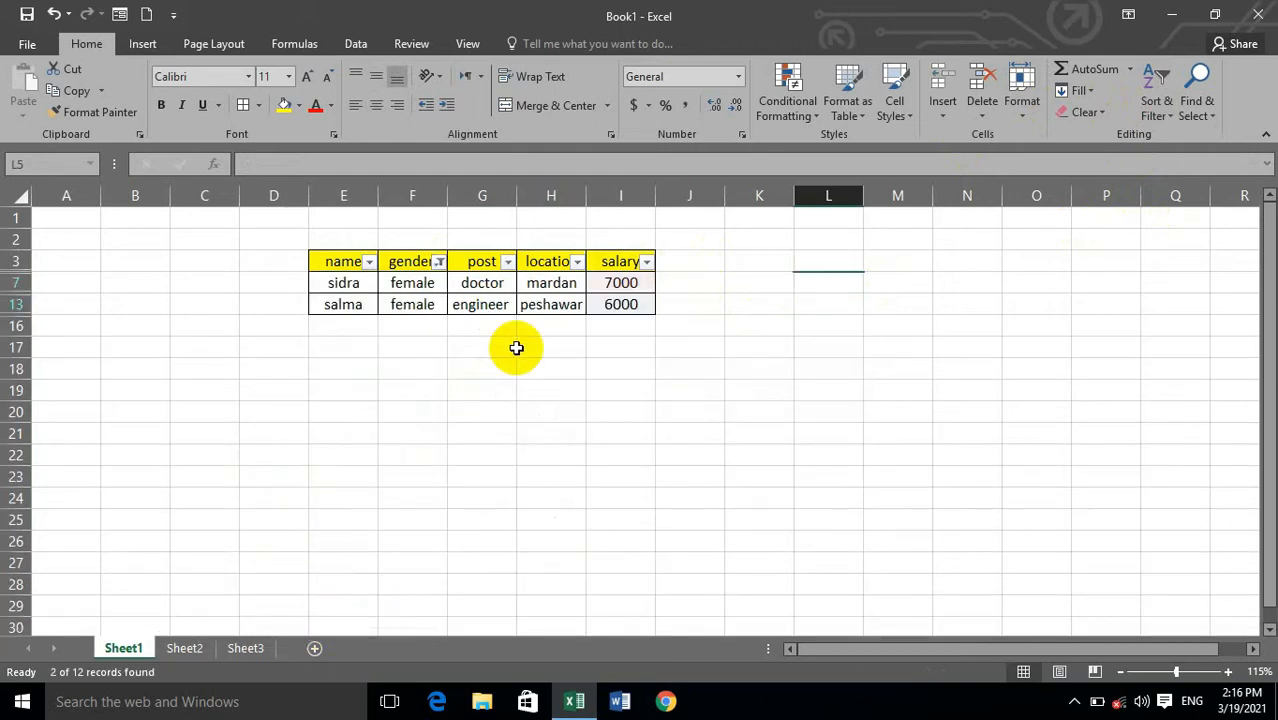
pyautogui.click(562, 263)
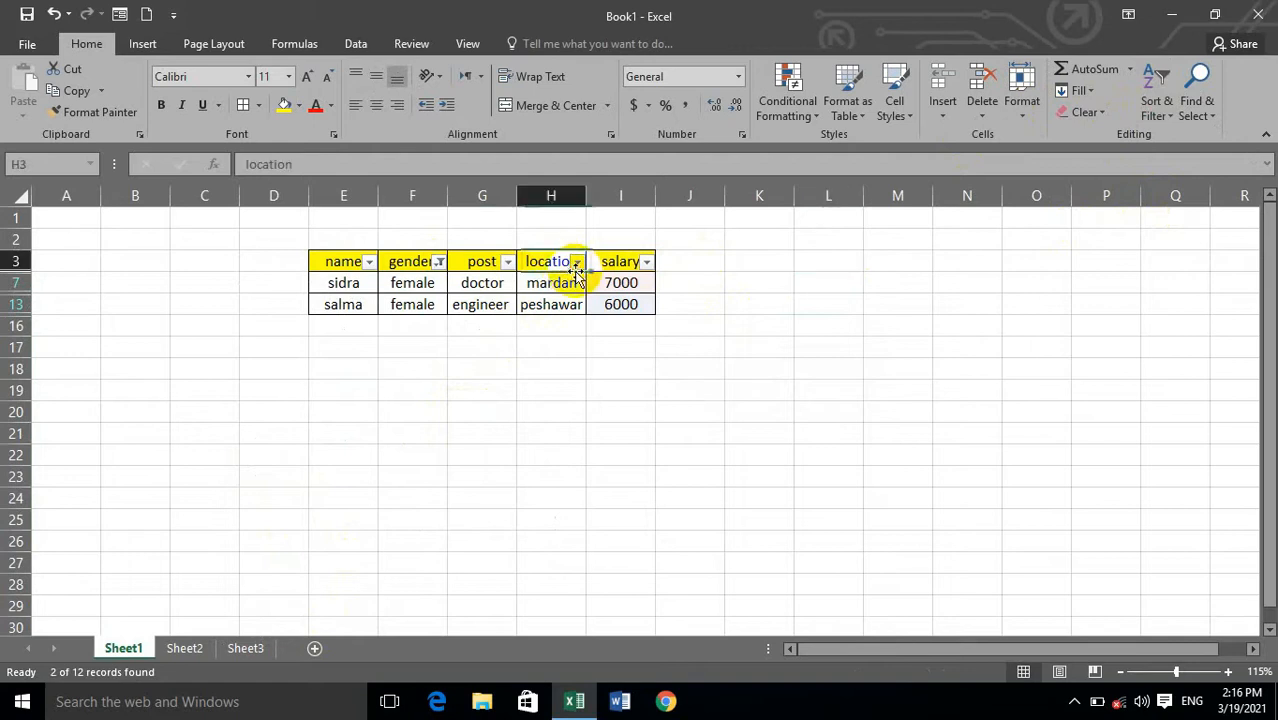
pyautogui.click(577, 262)
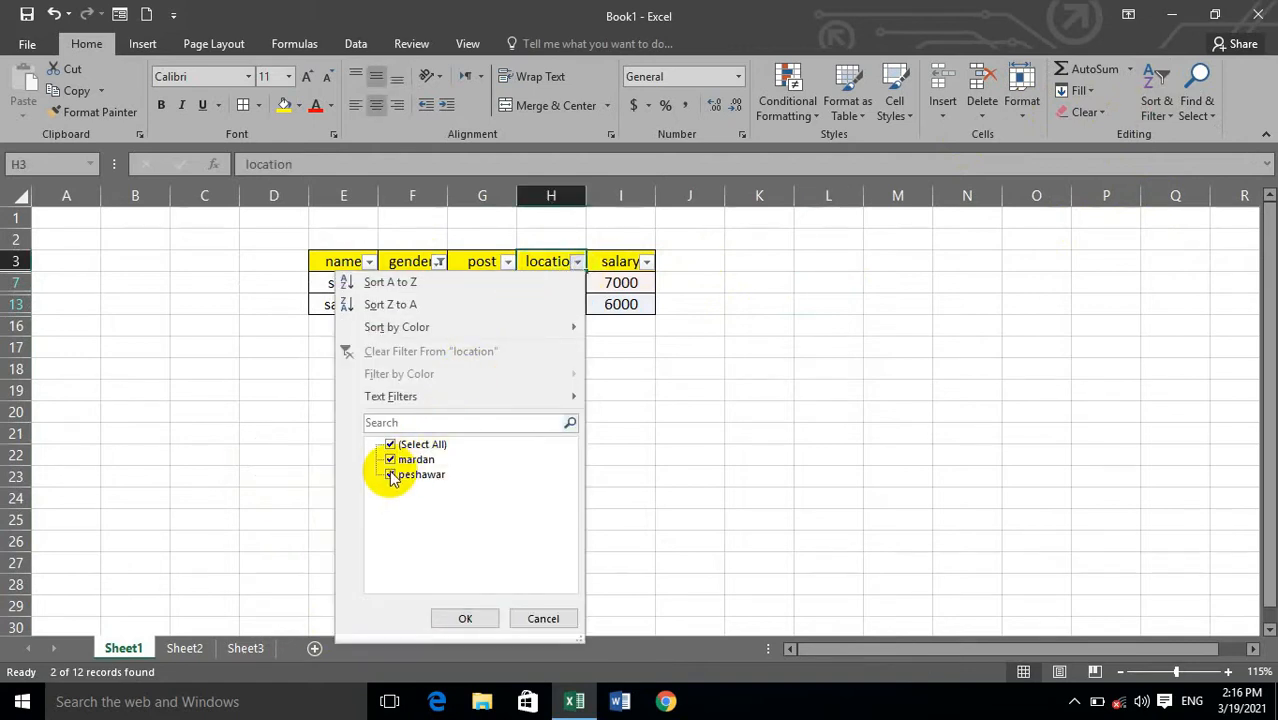
pyautogui.click(455, 618)
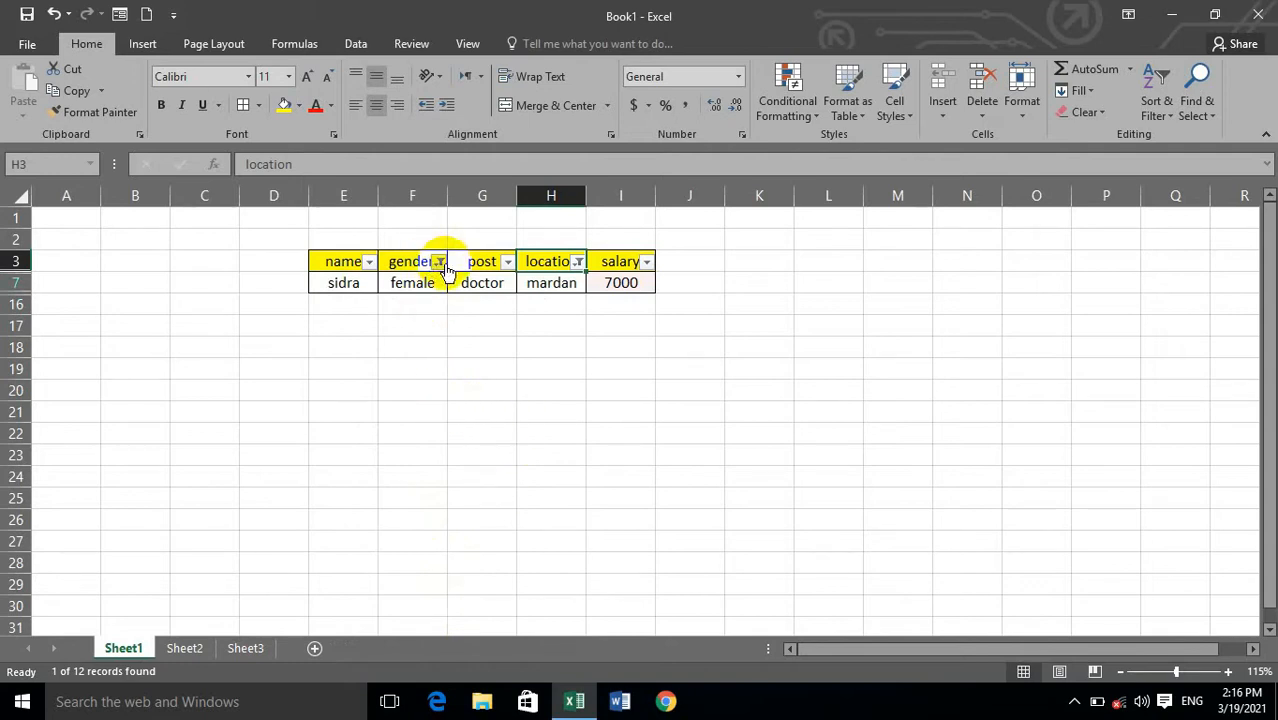
# - Check the filter choices of the post and gender columns
pyautogui.click(507, 261)
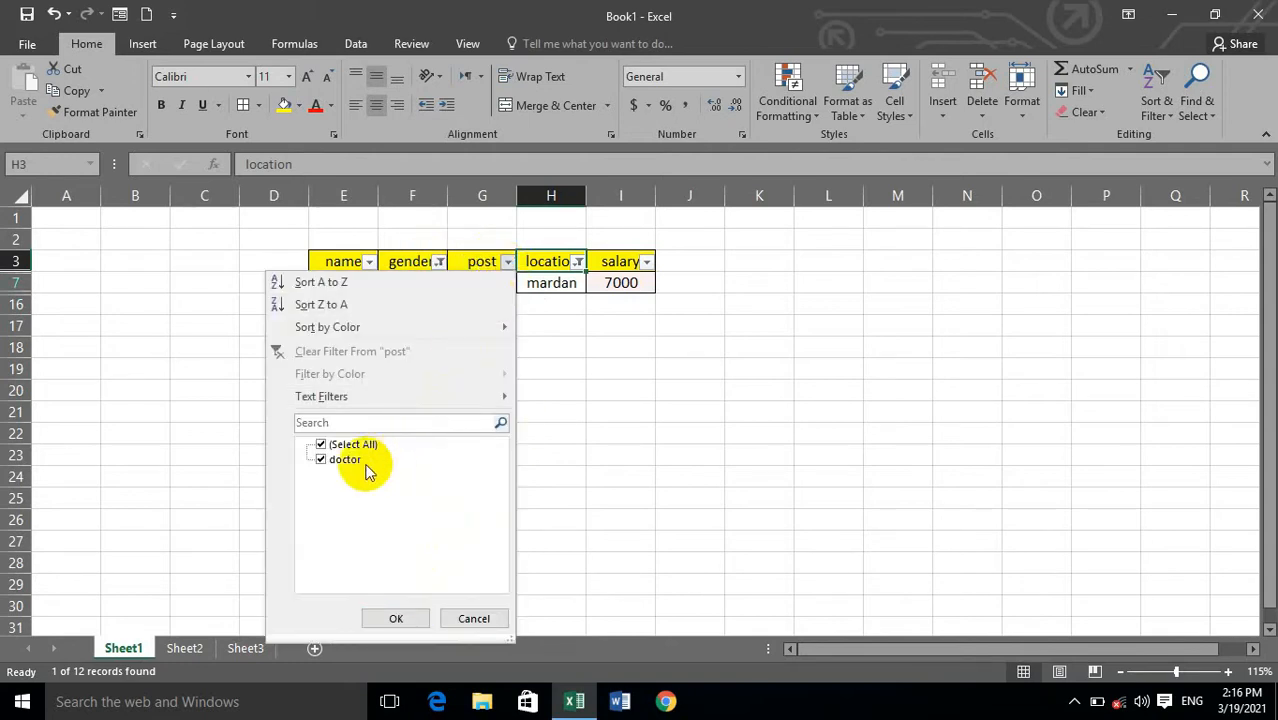
pyautogui.click(565, 334)
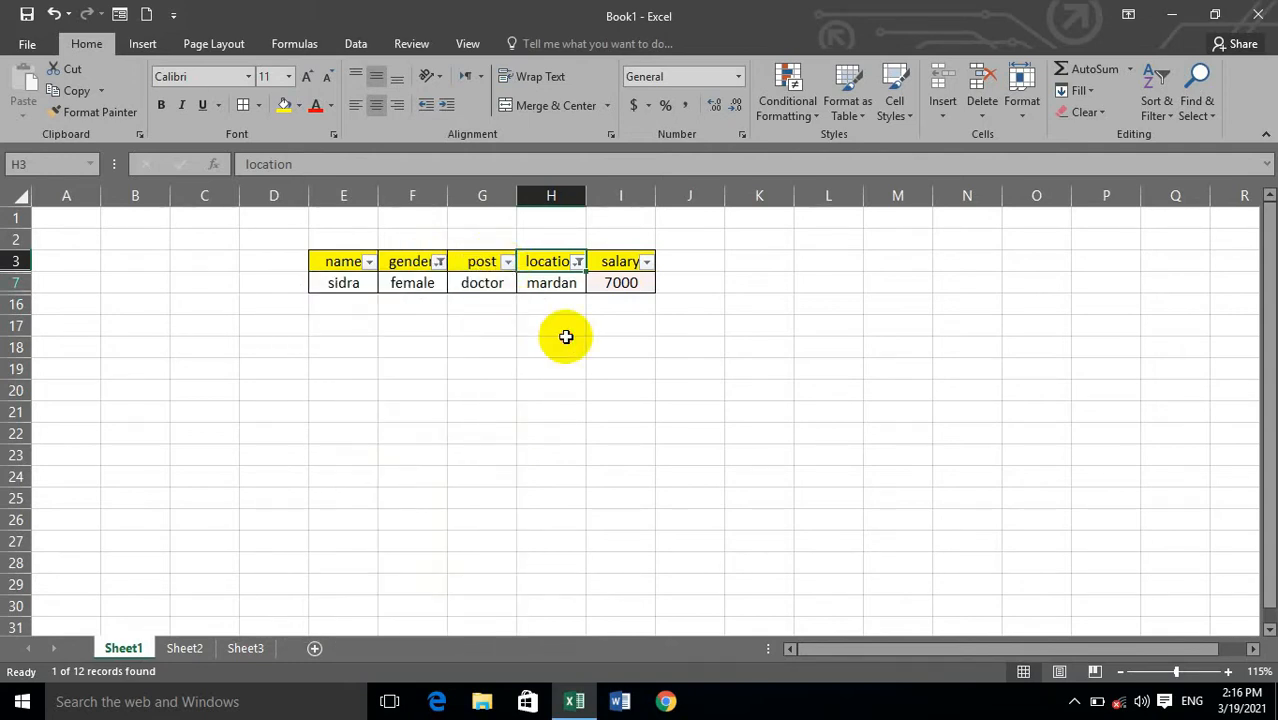
pyautogui.click(438, 261)
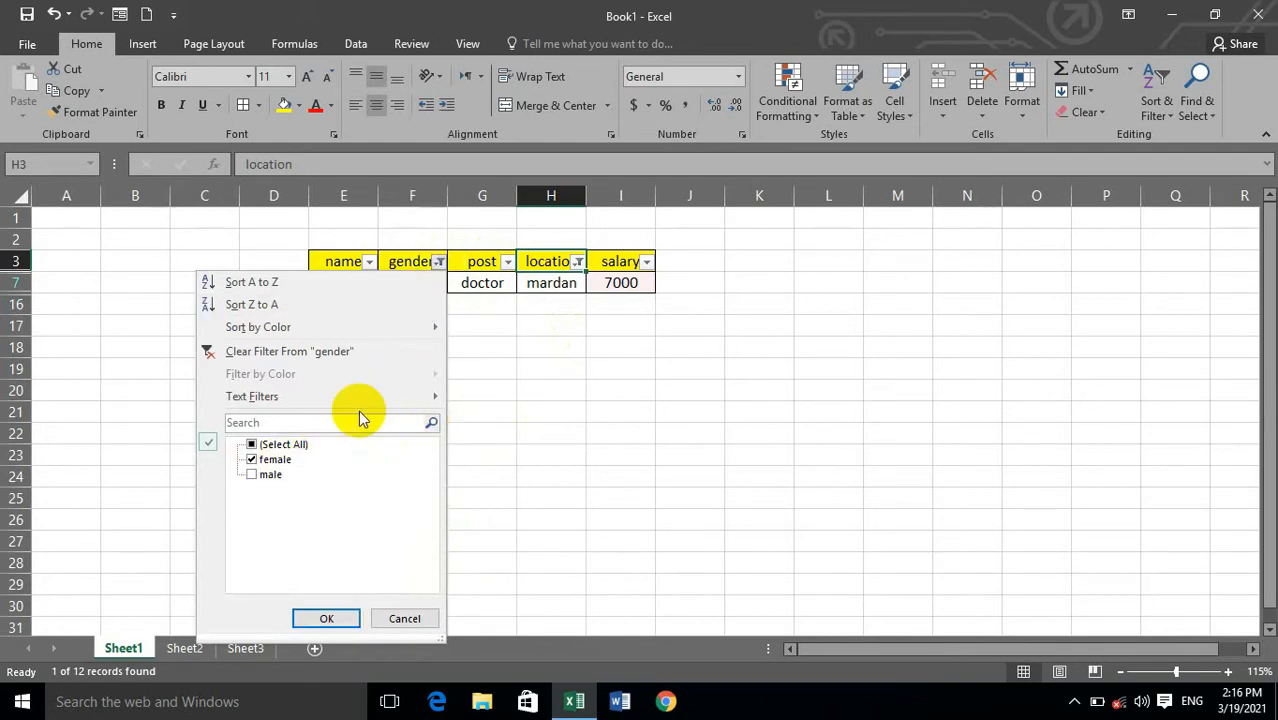
pyautogui.click(575, 270)
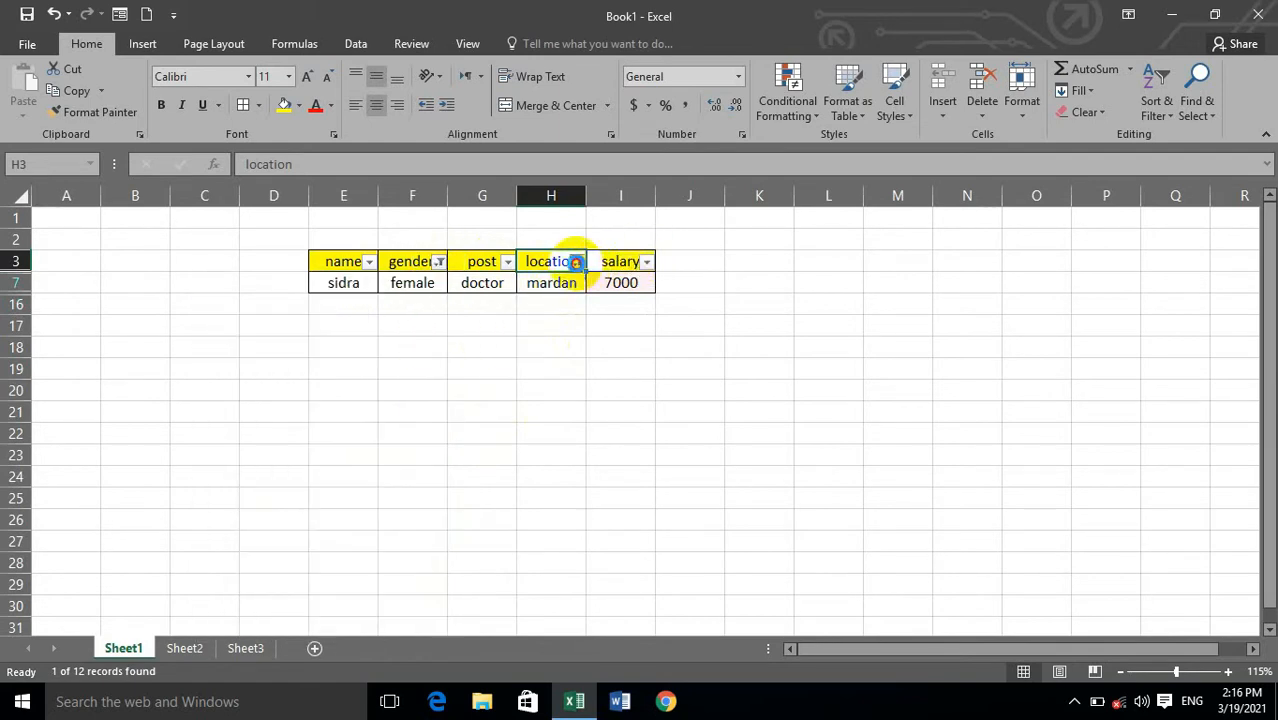
# - Include peshawar in the location filter and male in the gender filter again to restore all rows
pyautogui.click(577, 264)
pyautogui.click(420, 474)
pyautogui.click(465, 618)
pyautogui.click(439, 262)
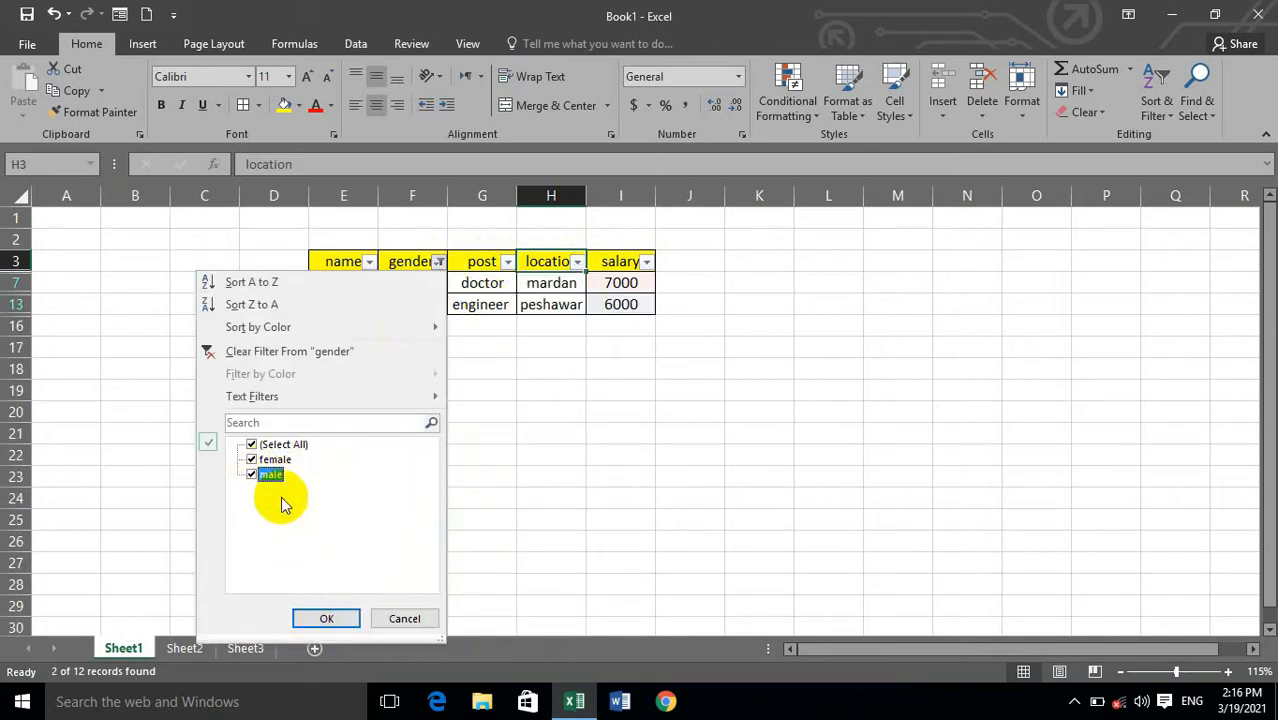
pyautogui.click(323, 618)
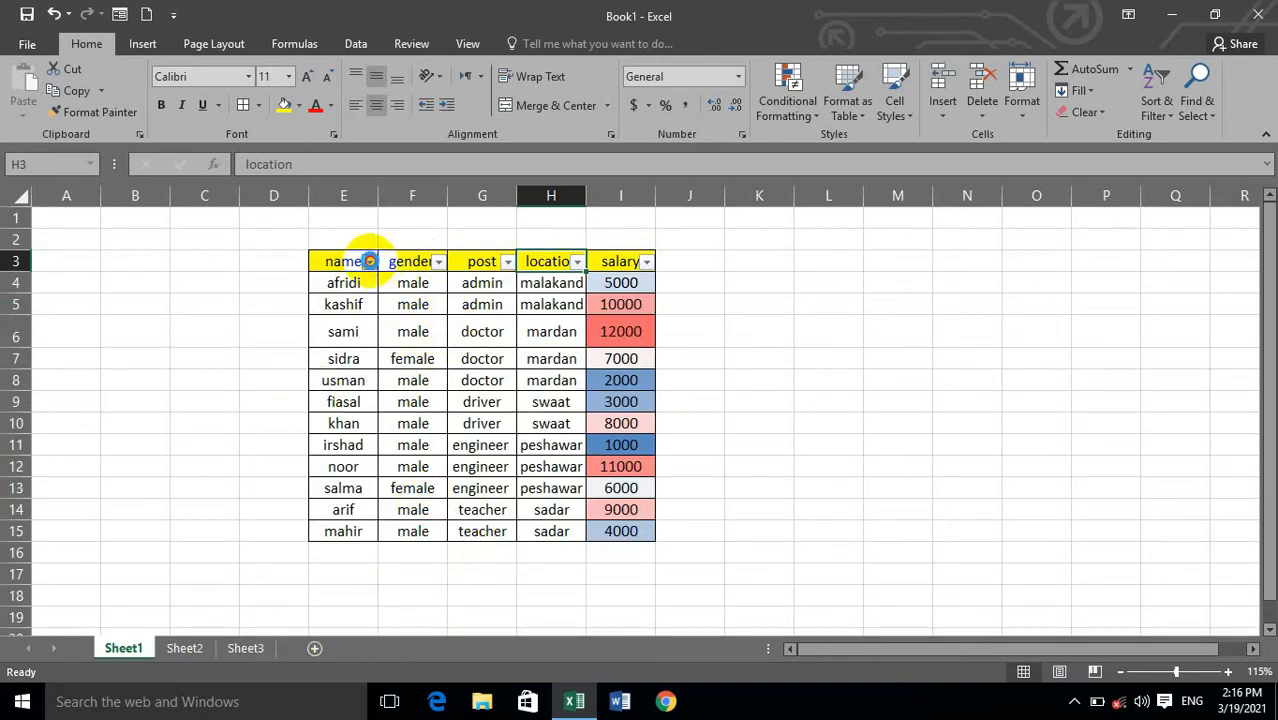
# - Filter the name column to hide the people in rows 10, 12 and 13
pyautogui.click(369, 261)
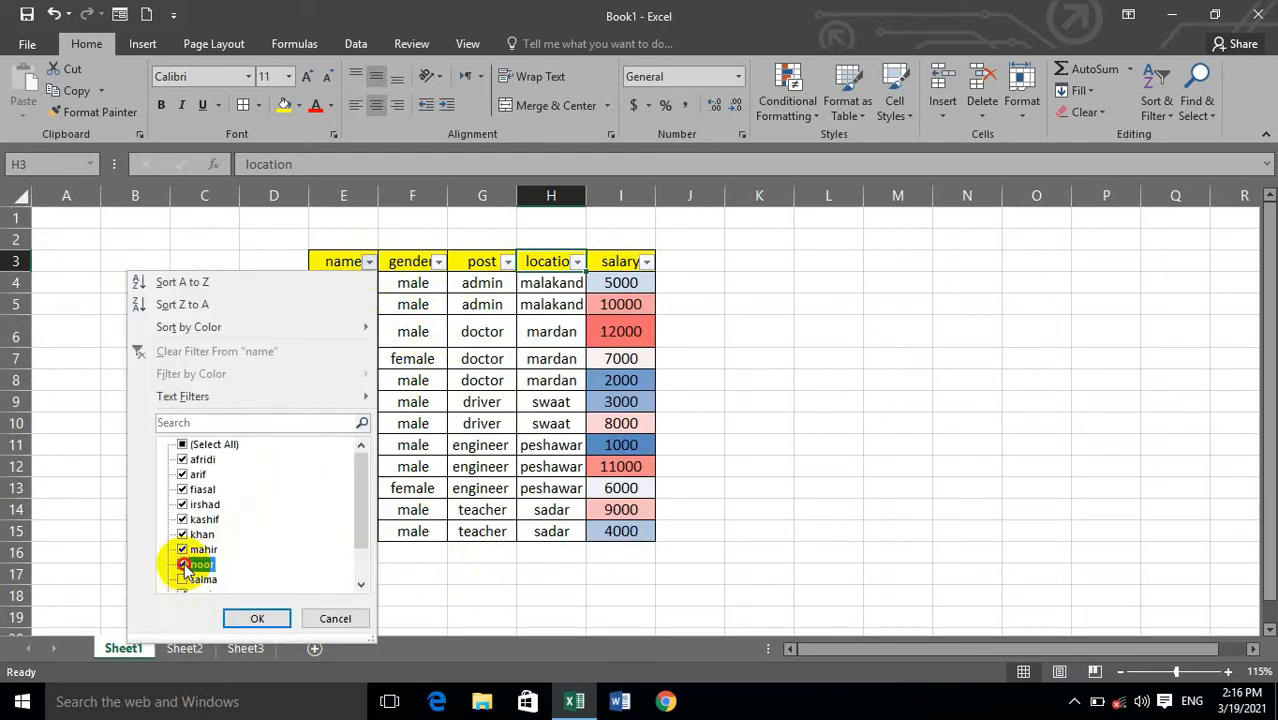
pyautogui.click(255, 619)
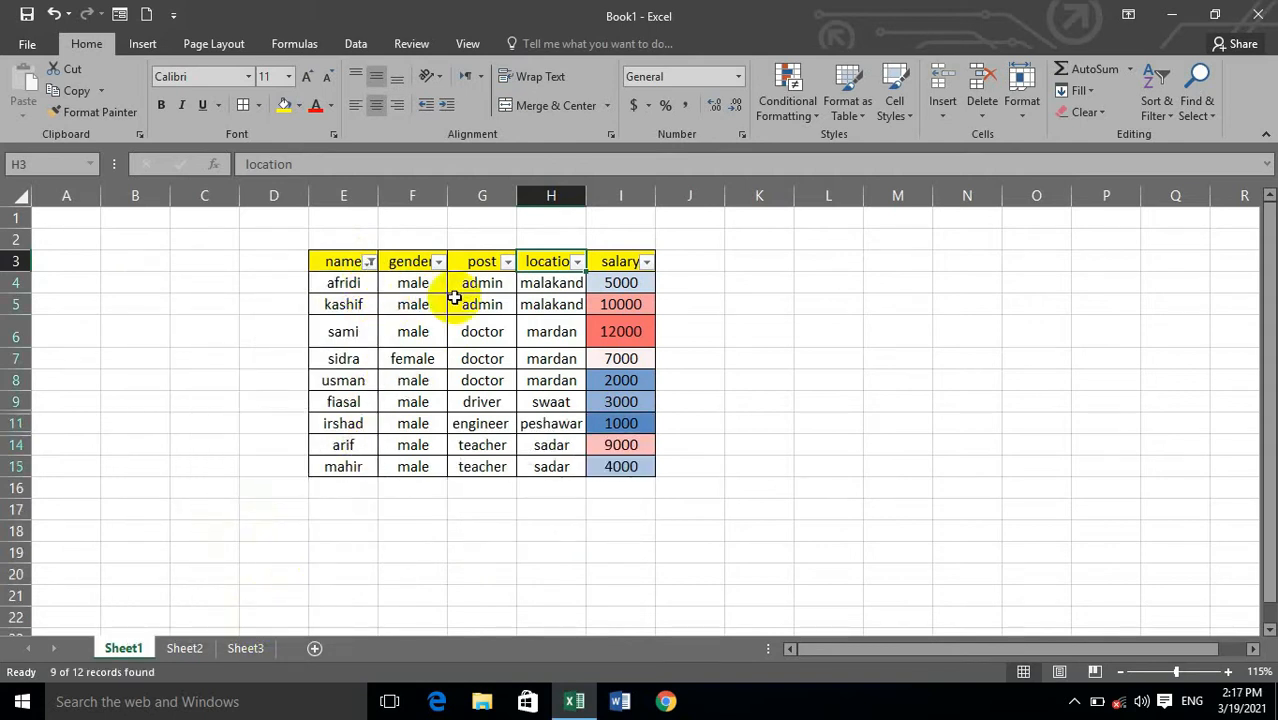
# - Clear the filter from the name column
pyautogui.click(369, 261)
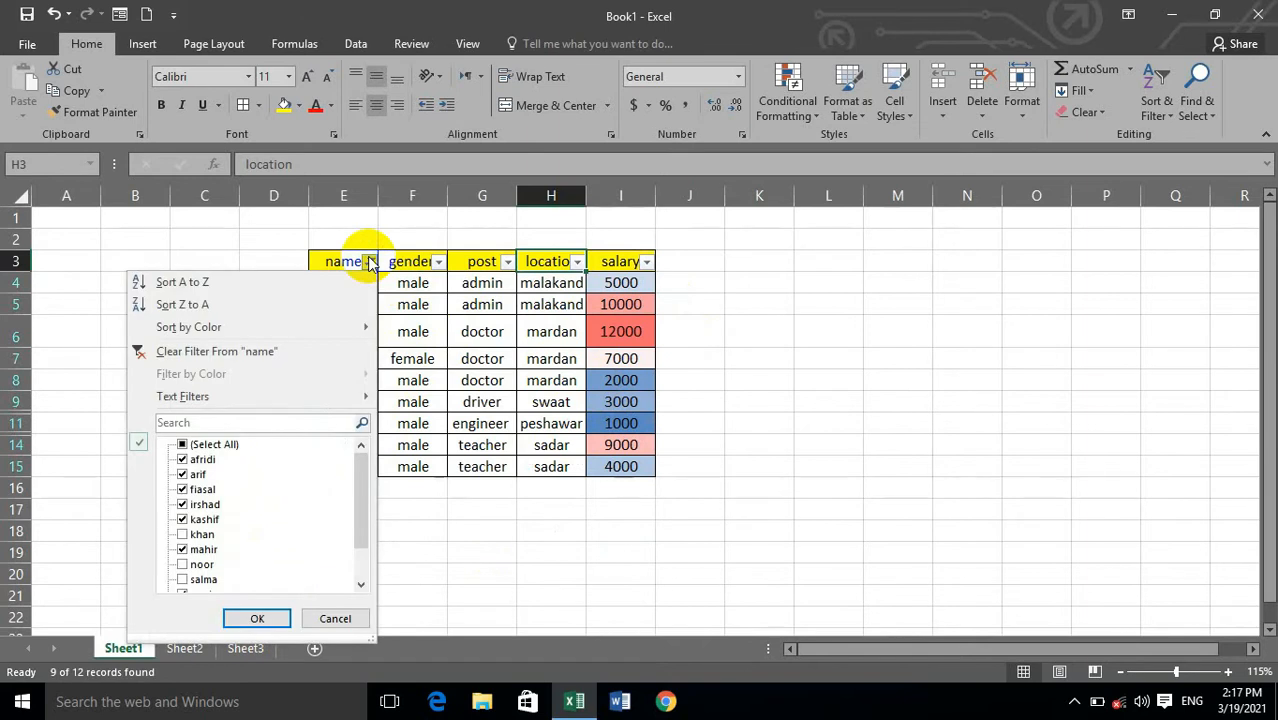
pyautogui.click(248, 352)
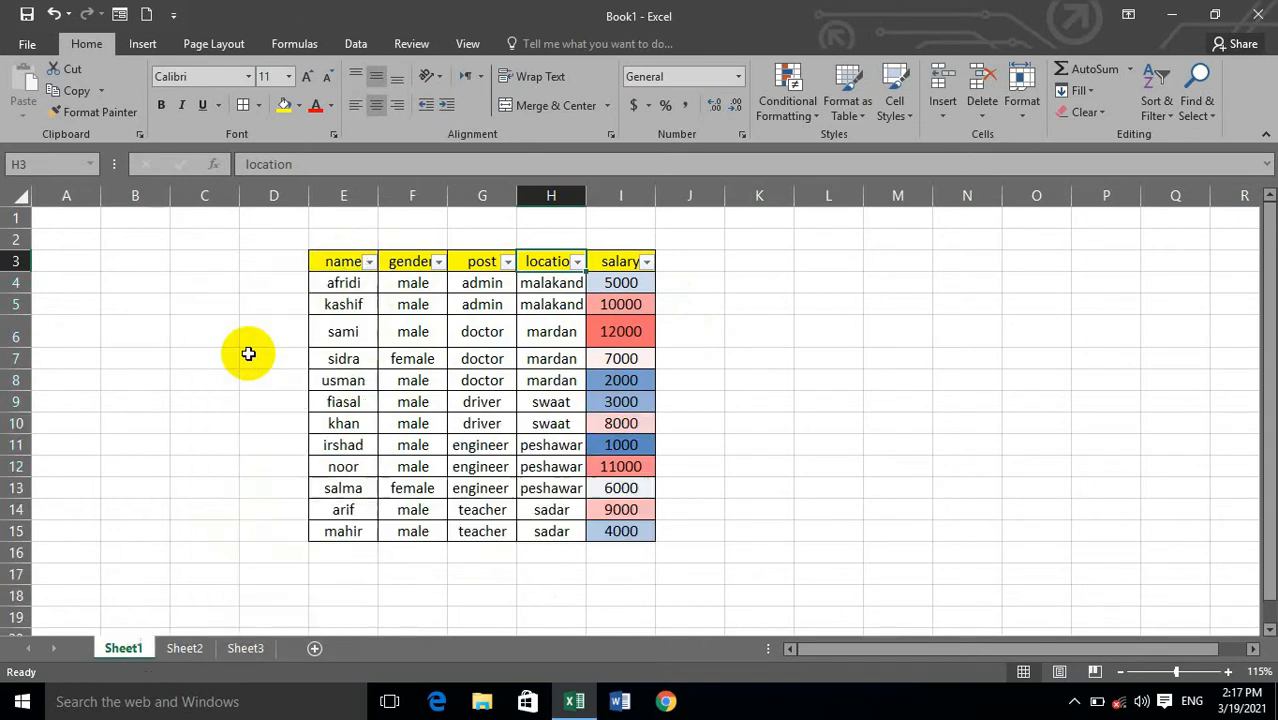
# - Look through the sort and filter choices of the location, salary, gender and post columns
pyautogui.click(577, 261)
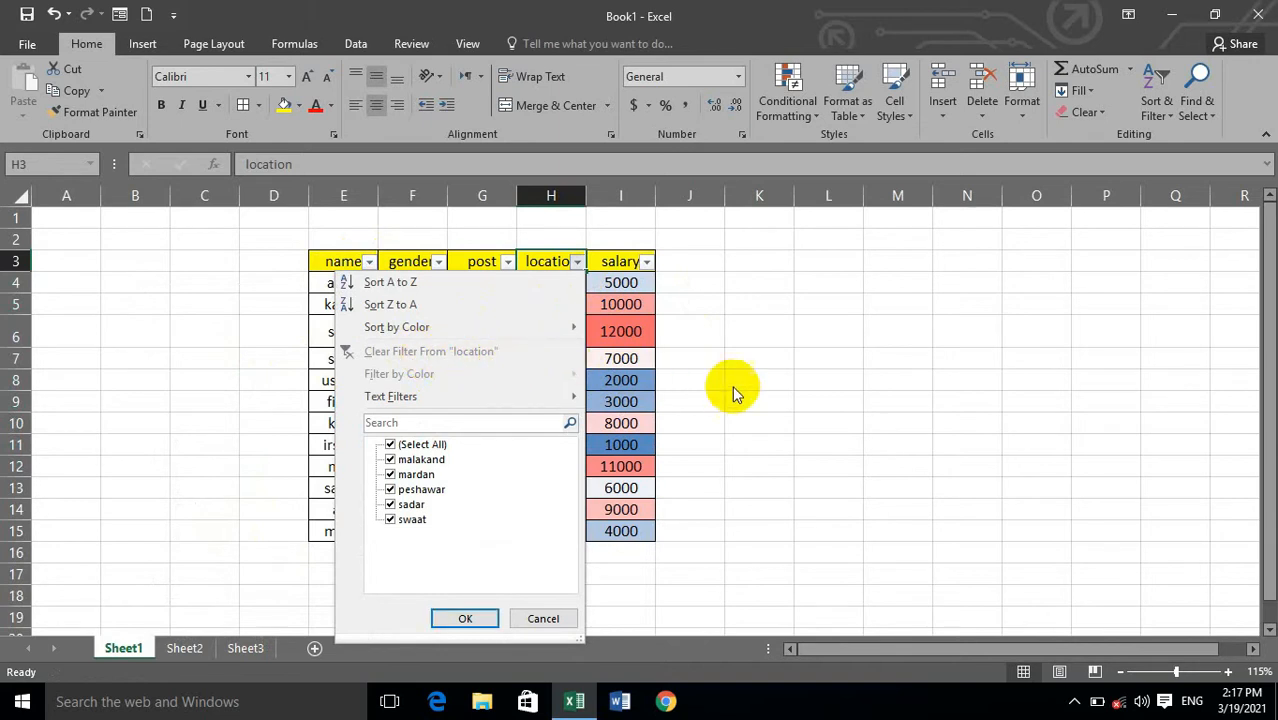
pyautogui.click(790, 392)
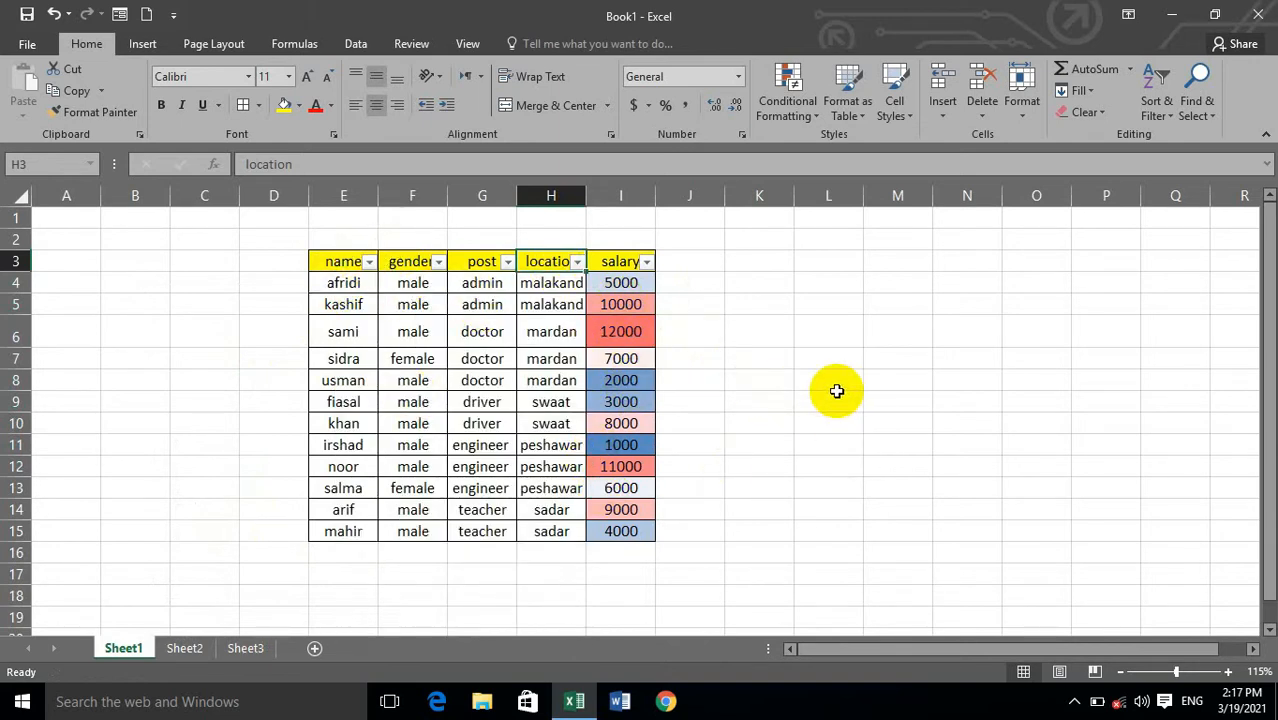
pyautogui.click(1150, 108)
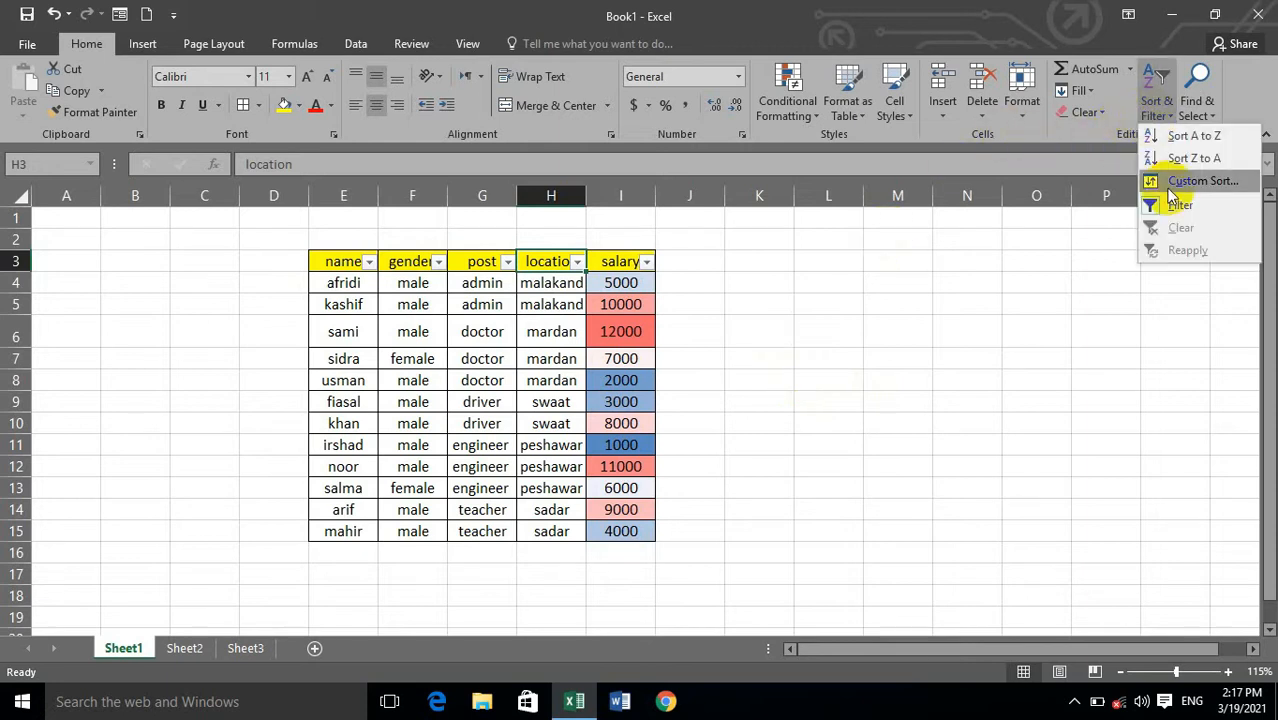
pyautogui.click(420, 262)
pyautogui.click(647, 261)
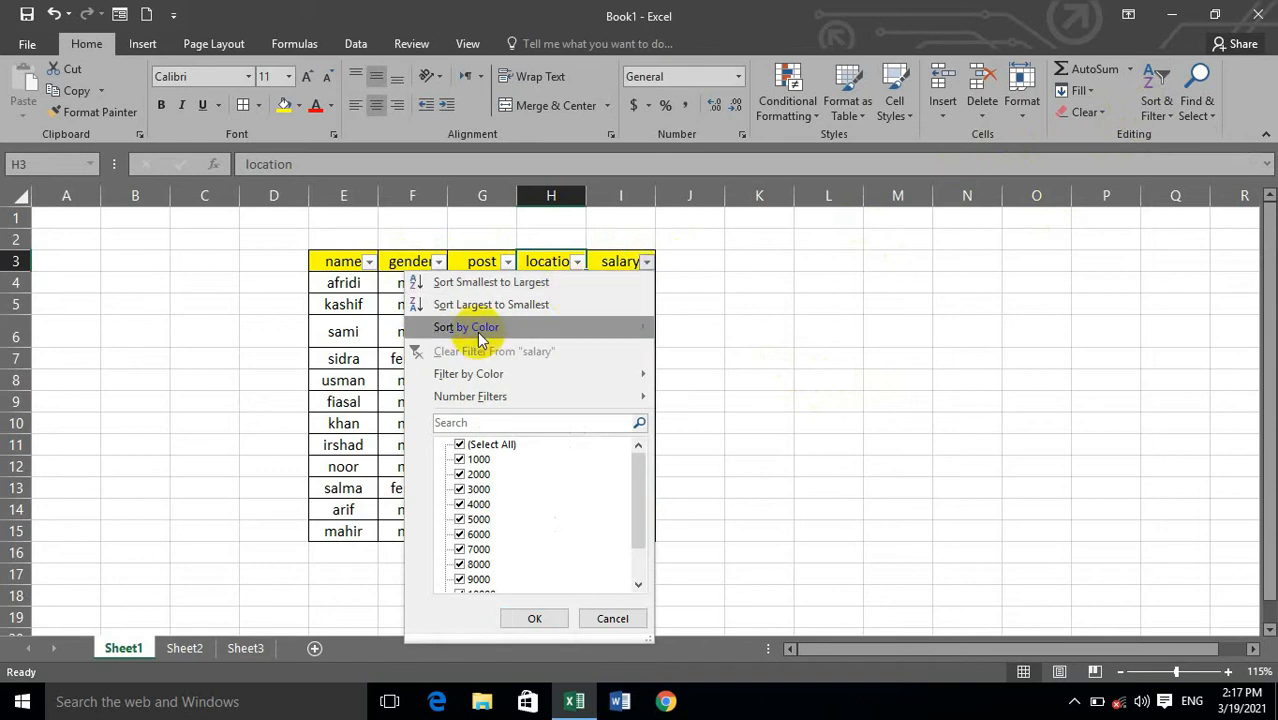
pyautogui.click(372, 285)
pyautogui.click(439, 262)
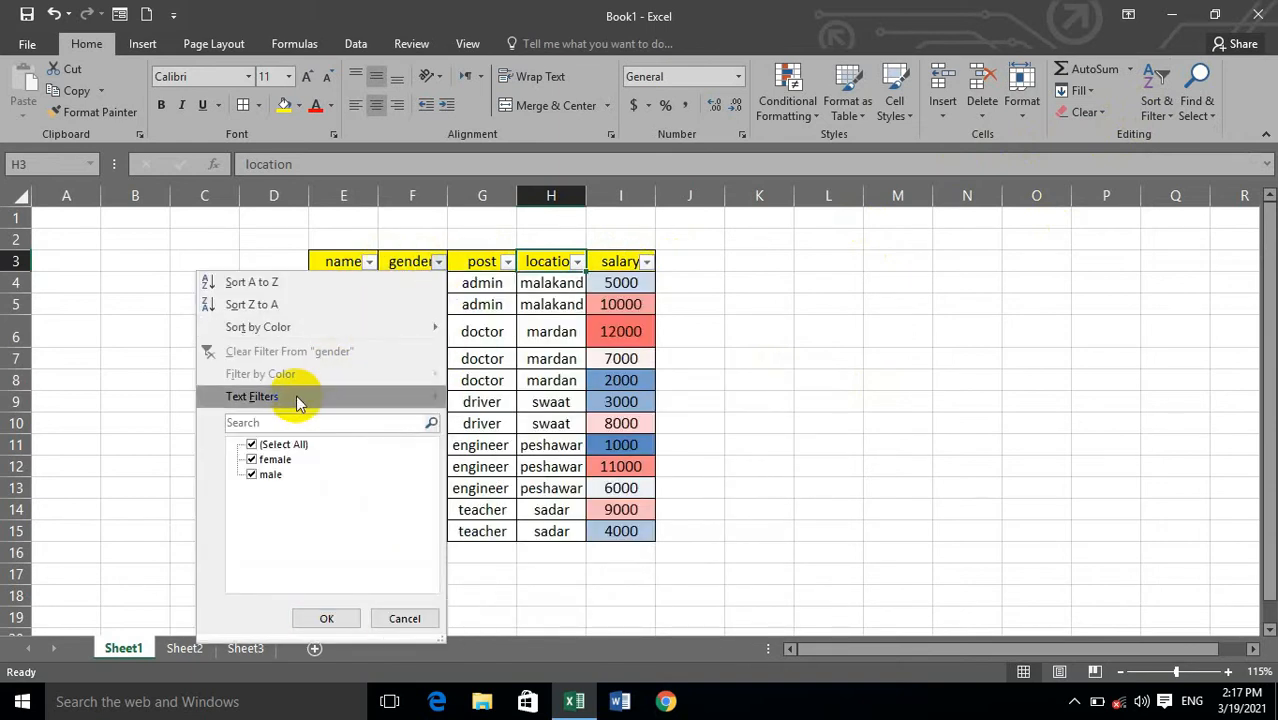
pyautogui.click(507, 263)
pyautogui.click(507, 263)
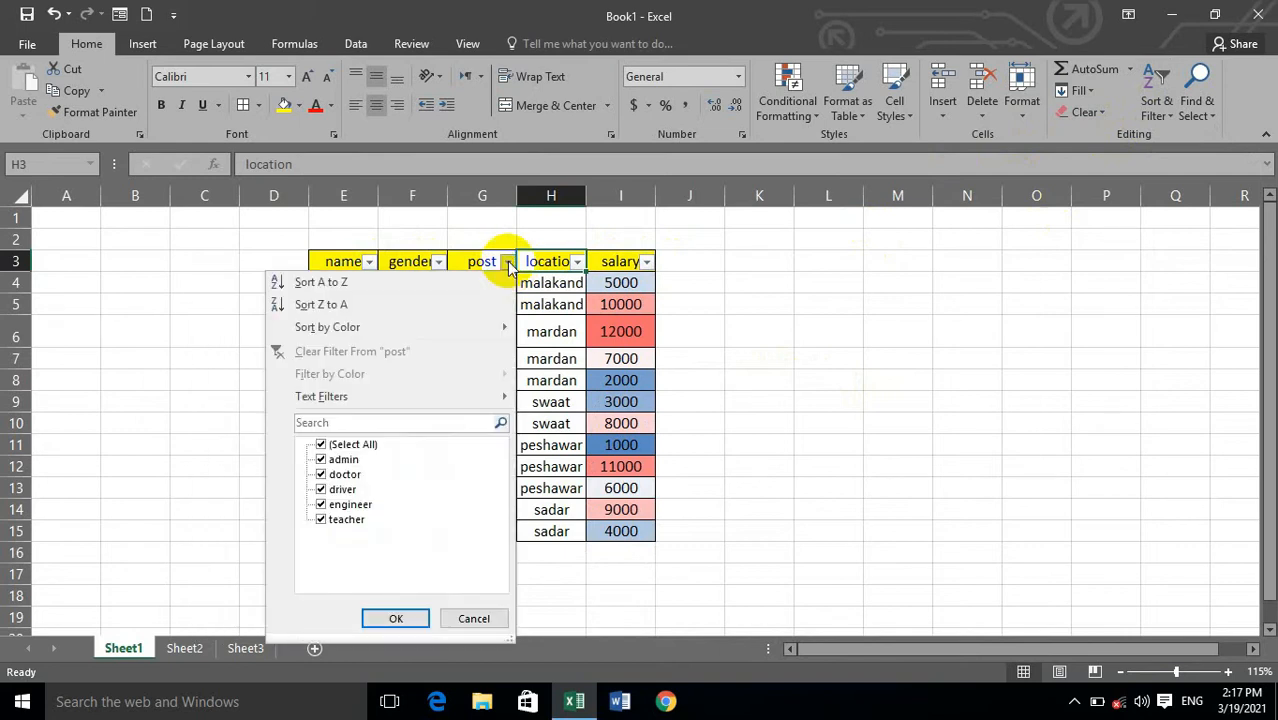
pyautogui.click(577, 262)
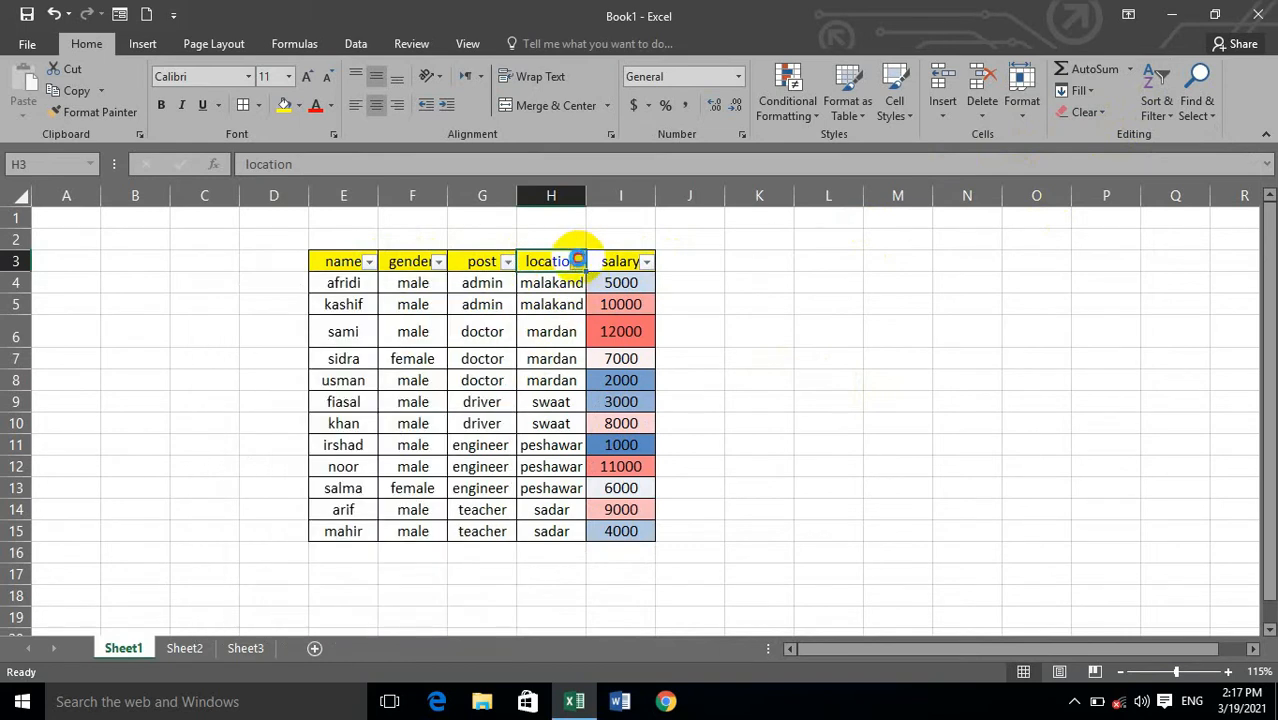
pyautogui.click(577, 262)
pyautogui.click(648, 262)
pyautogui.click(650, 263)
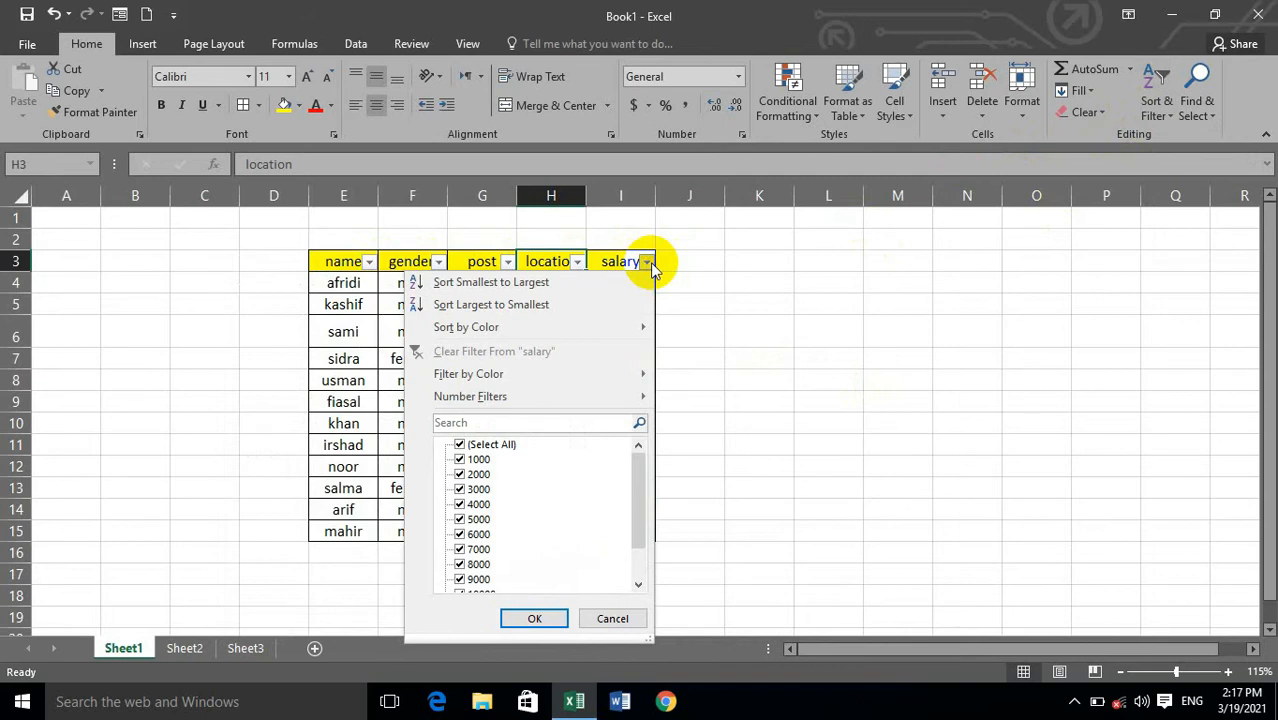
pyautogui.click(649, 263)
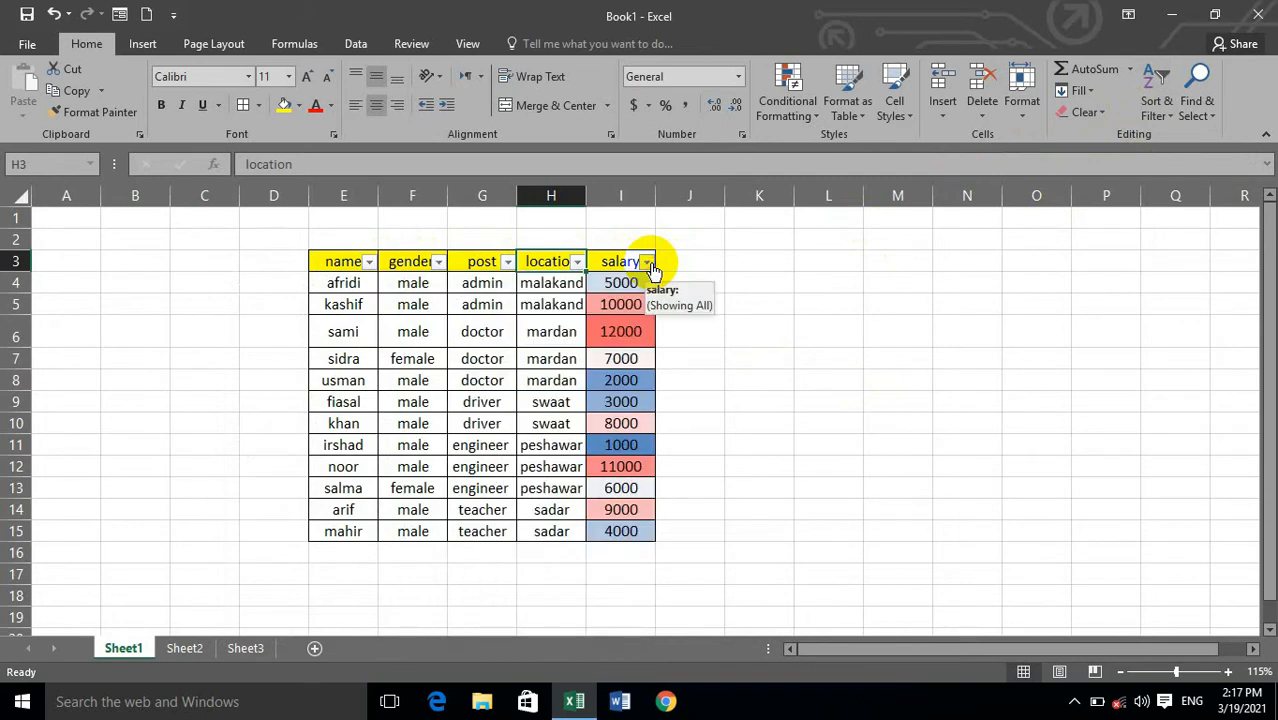
pyautogui.click(576, 262)
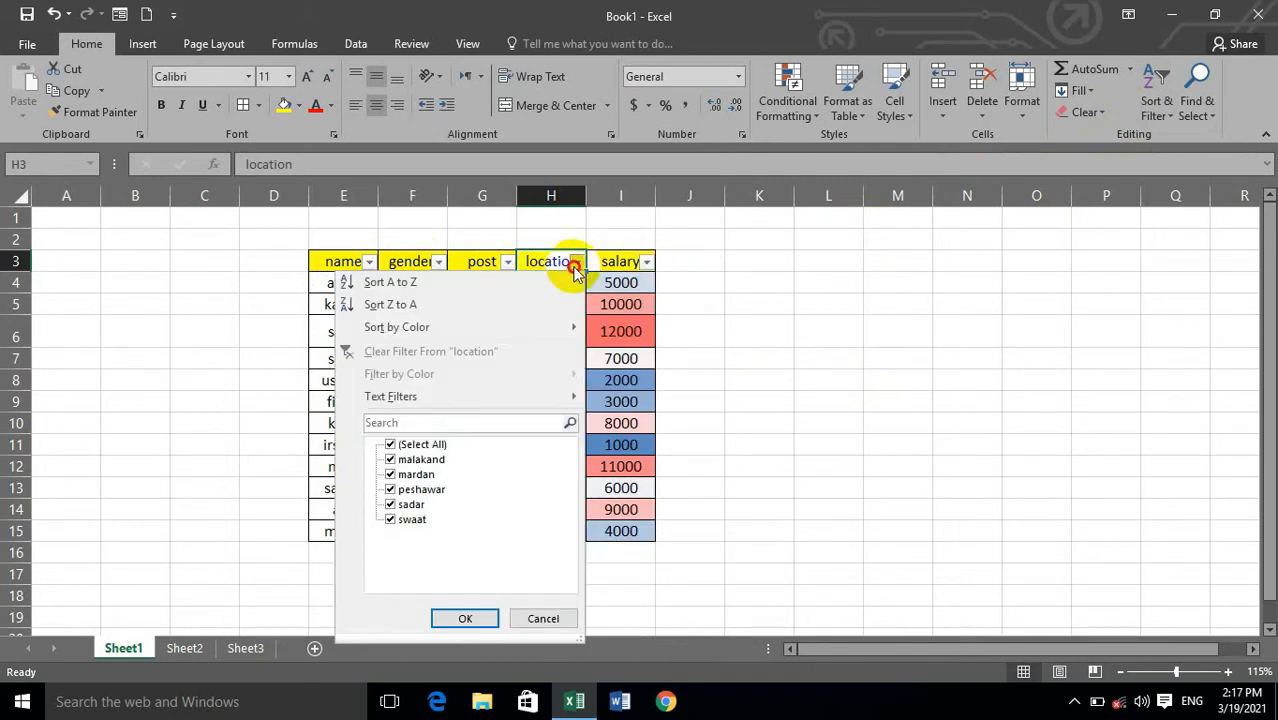
# - Apply a text filter to the gender column that shows rows whose value does not equal male
pyautogui.click(437, 263)
pyautogui.click(437, 263)
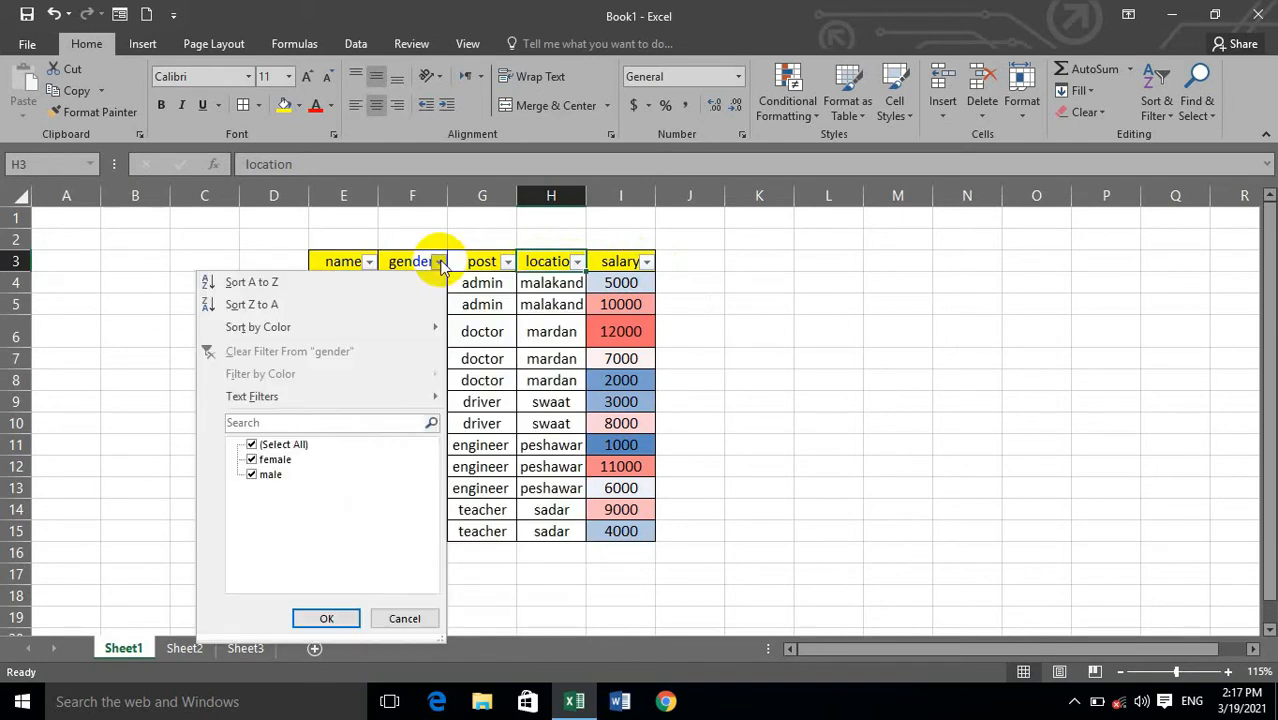
pyautogui.click(318, 397)
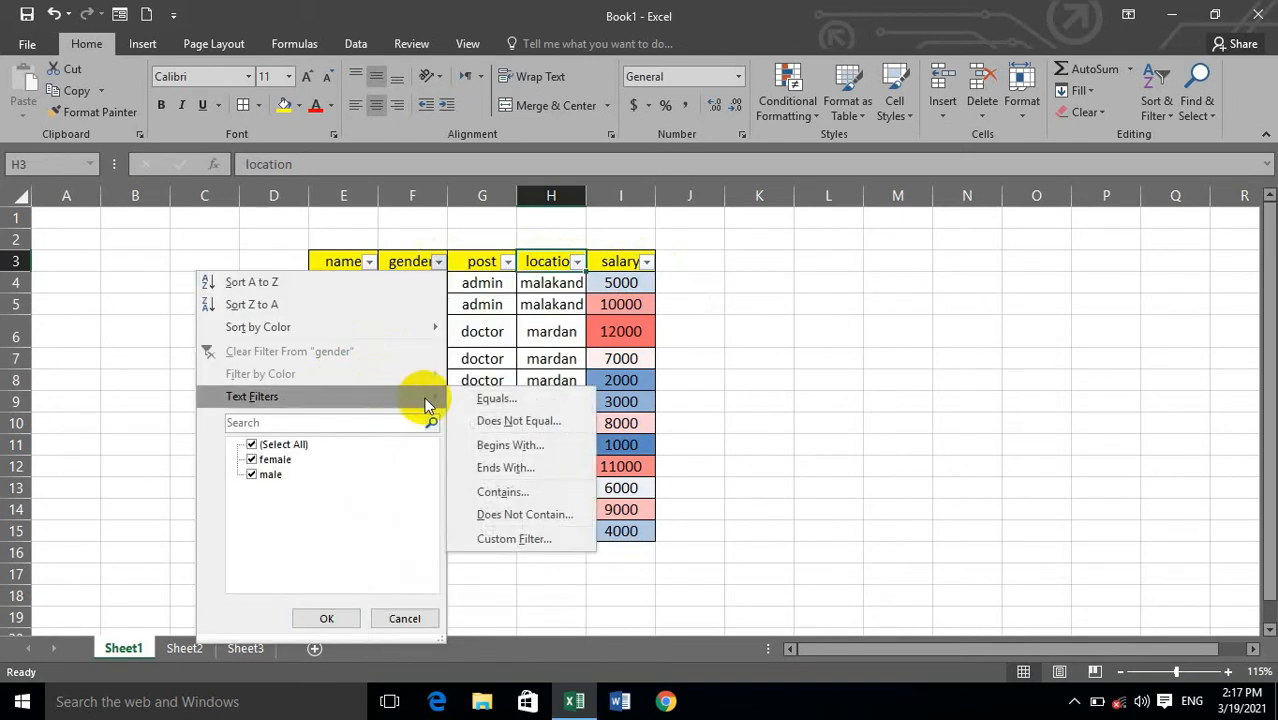
pyautogui.click(484, 400)
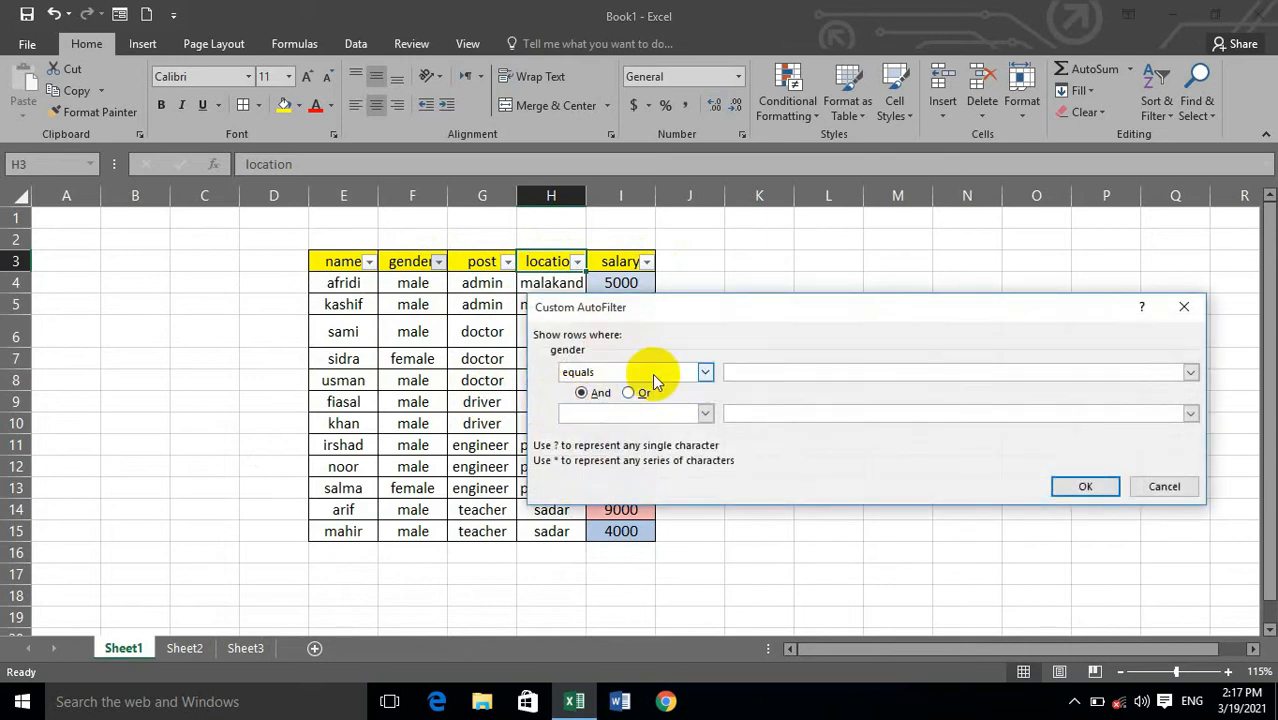
pyautogui.click(706, 372)
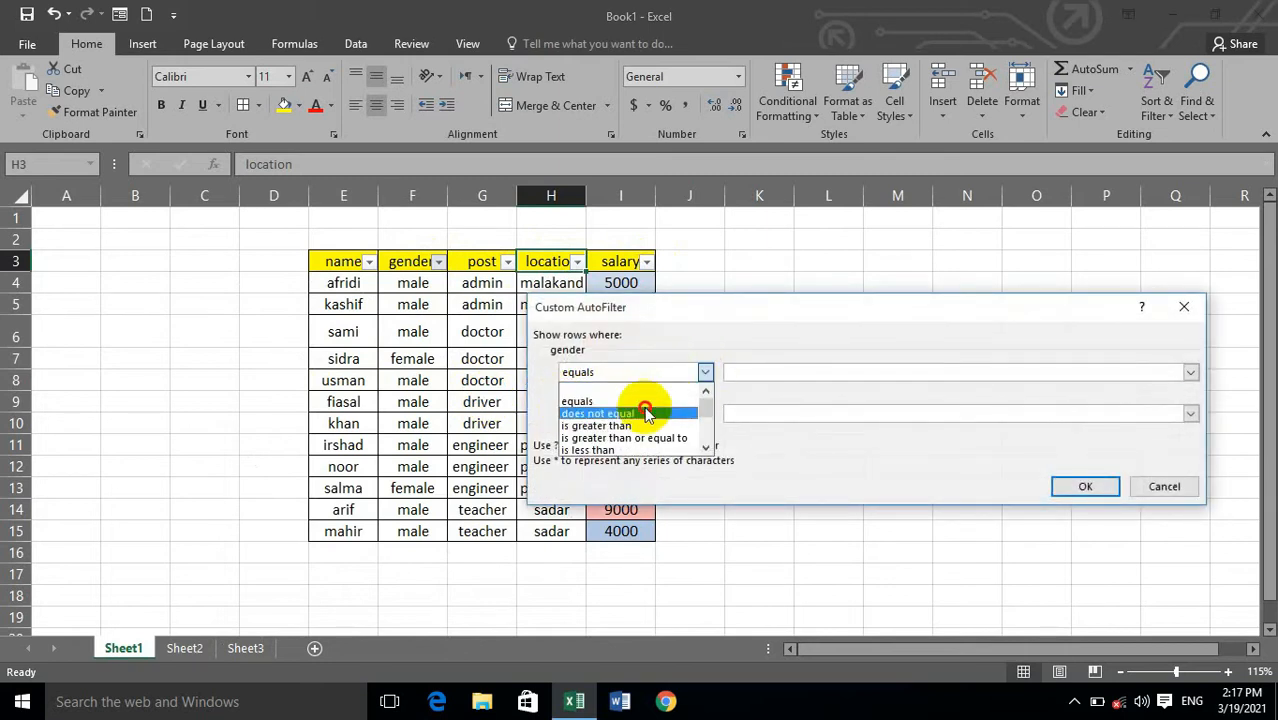
pyautogui.click(700, 410)
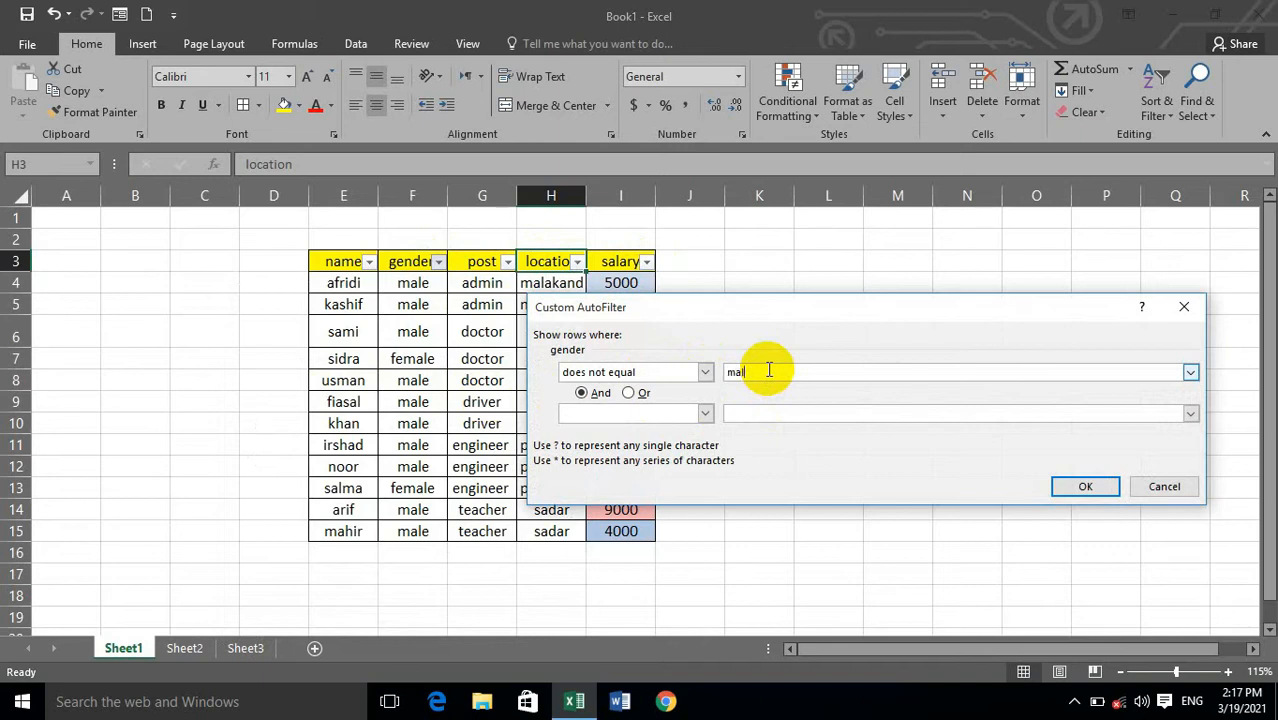
pyautogui.click(1080, 486)
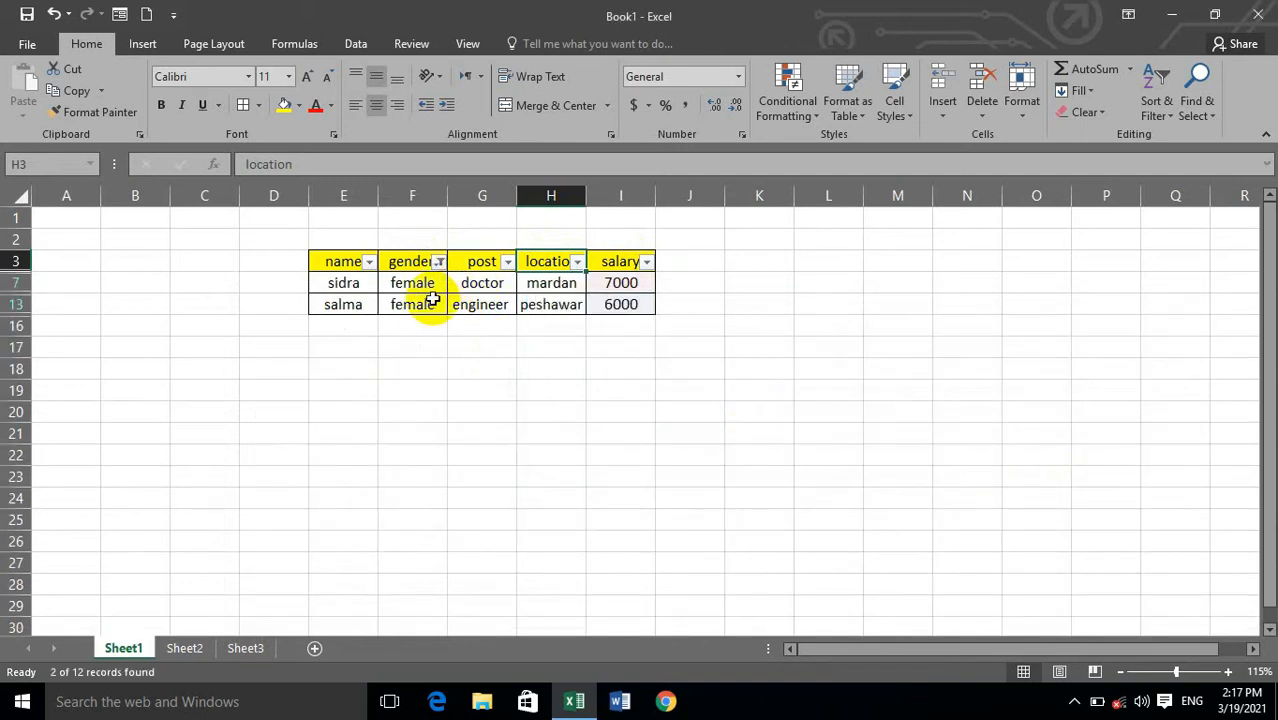
# - Change the gender column's text filter to show rows whose value equals male
pyautogui.click(439, 262)
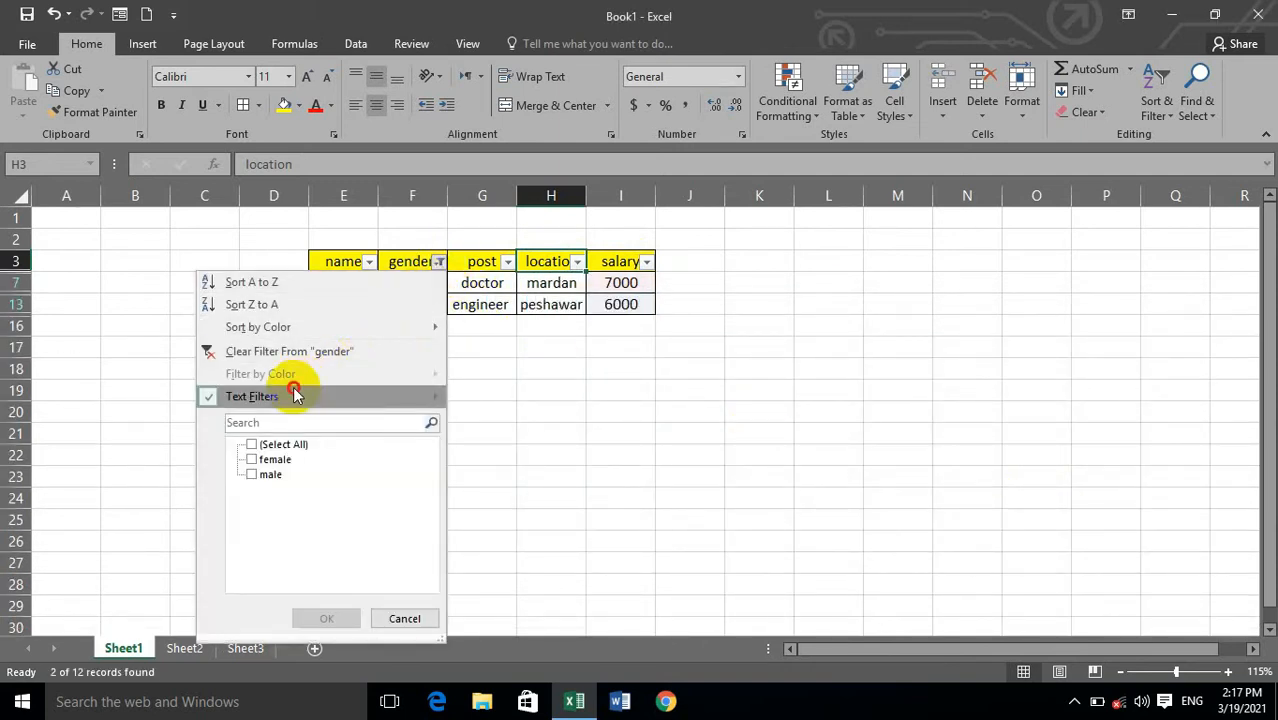
pyautogui.moveTo(297, 396)
pyautogui.click(494, 400)
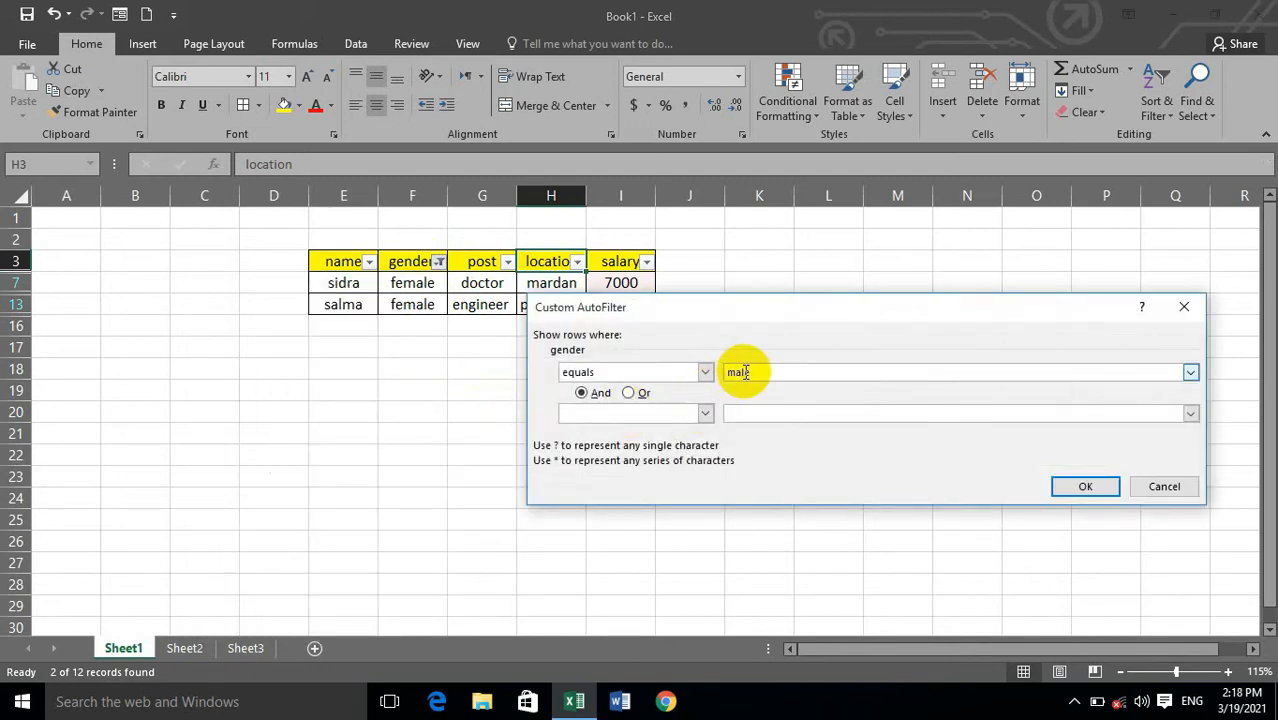
pyautogui.click(1066, 484)
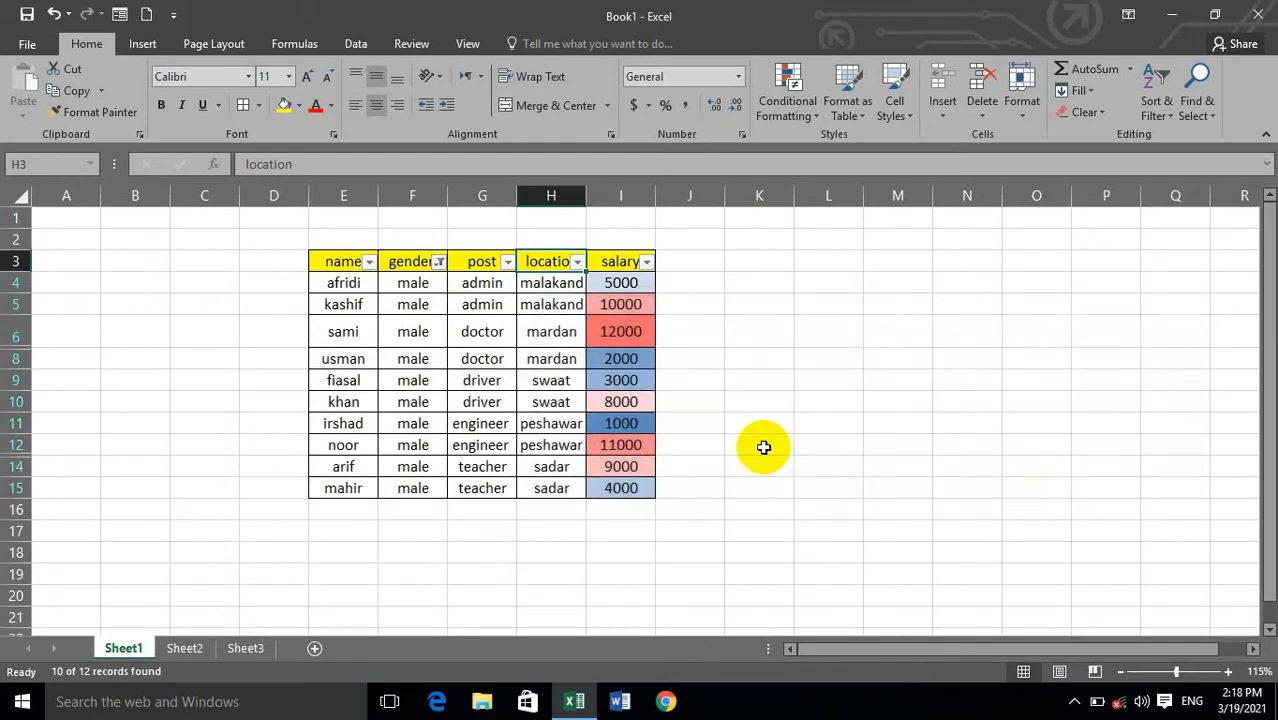
# - Change the gender column's text filter to show rows whose value begins with f
pyautogui.click(439, 261)
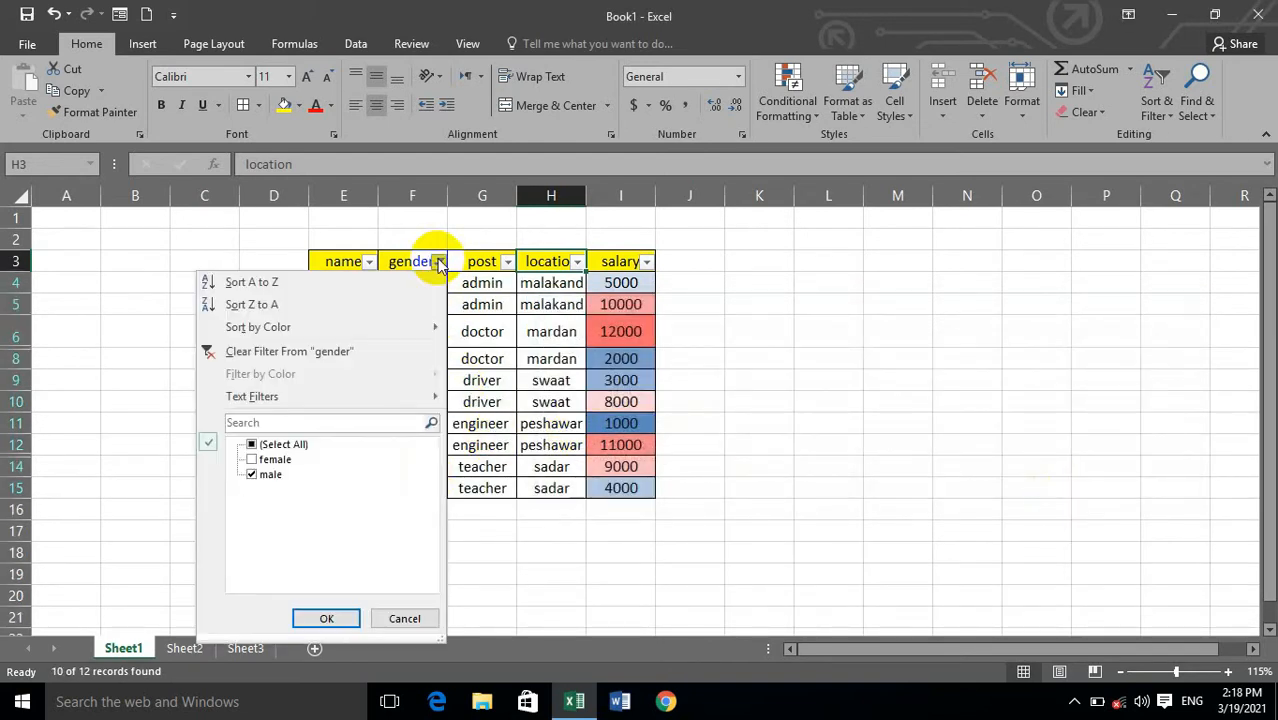
pyautogui.moveTo(328, 396)
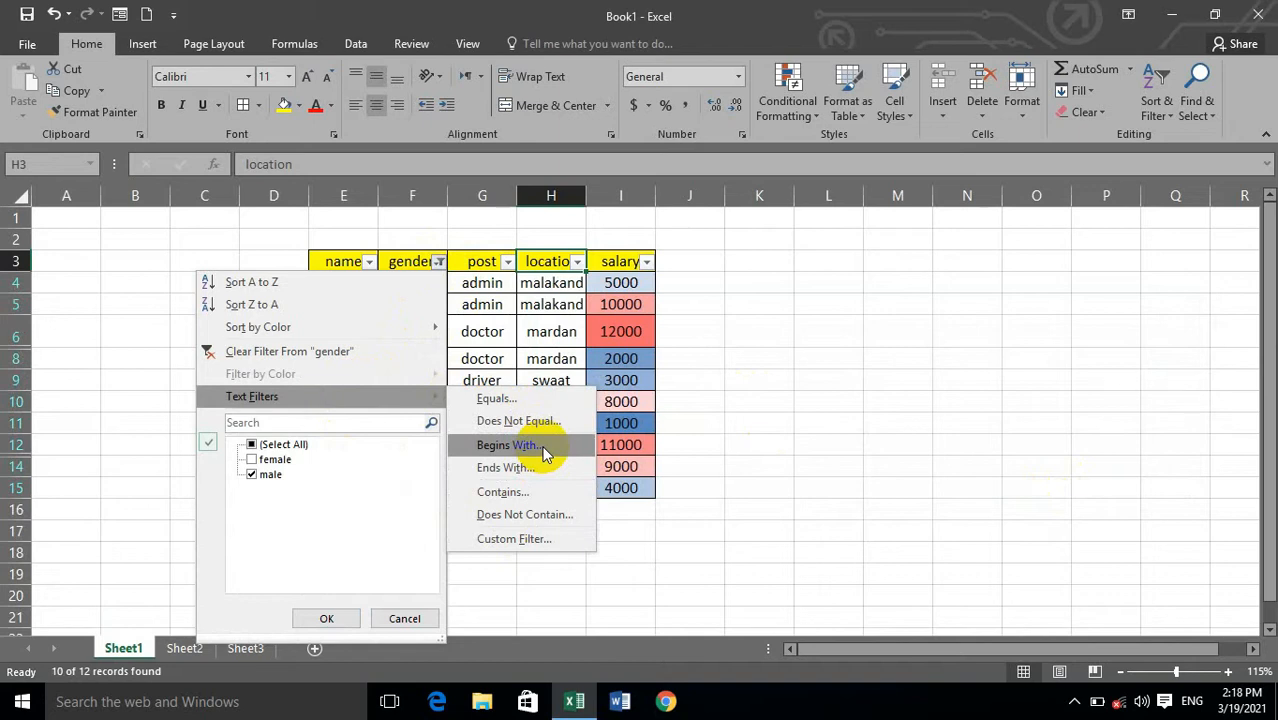
pyautogui.click(510, 445)
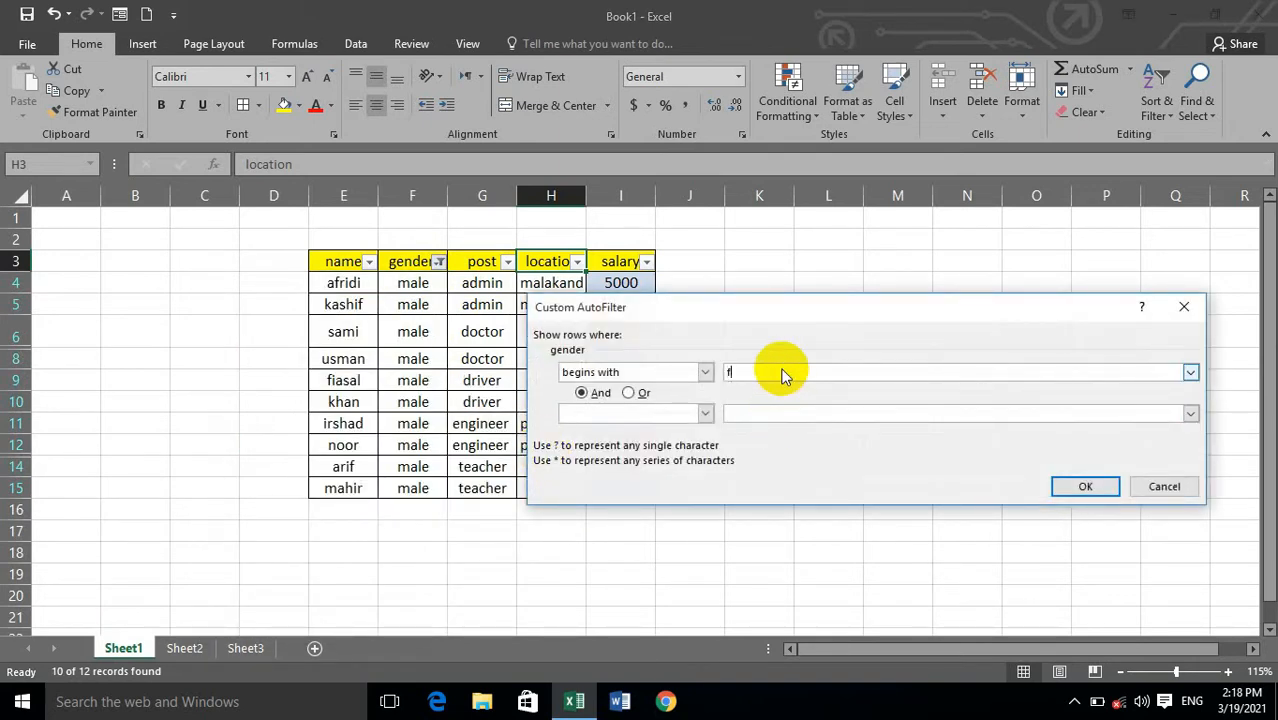
pyautogui.write('f')
pyautogui.click(1084, 486)
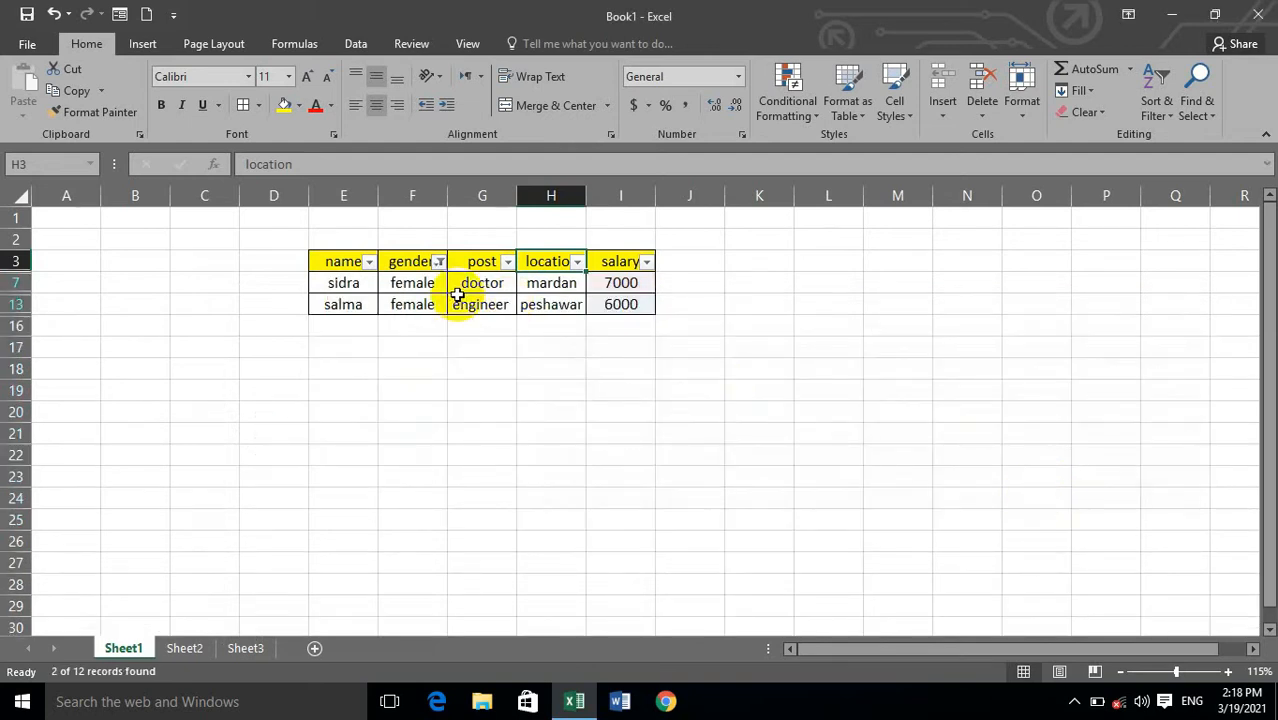
# - Review the custom filter criteria of the gender column and close them without changes
pyautogui.click(439, 261)
pyautogui.moveTo(425, 400)
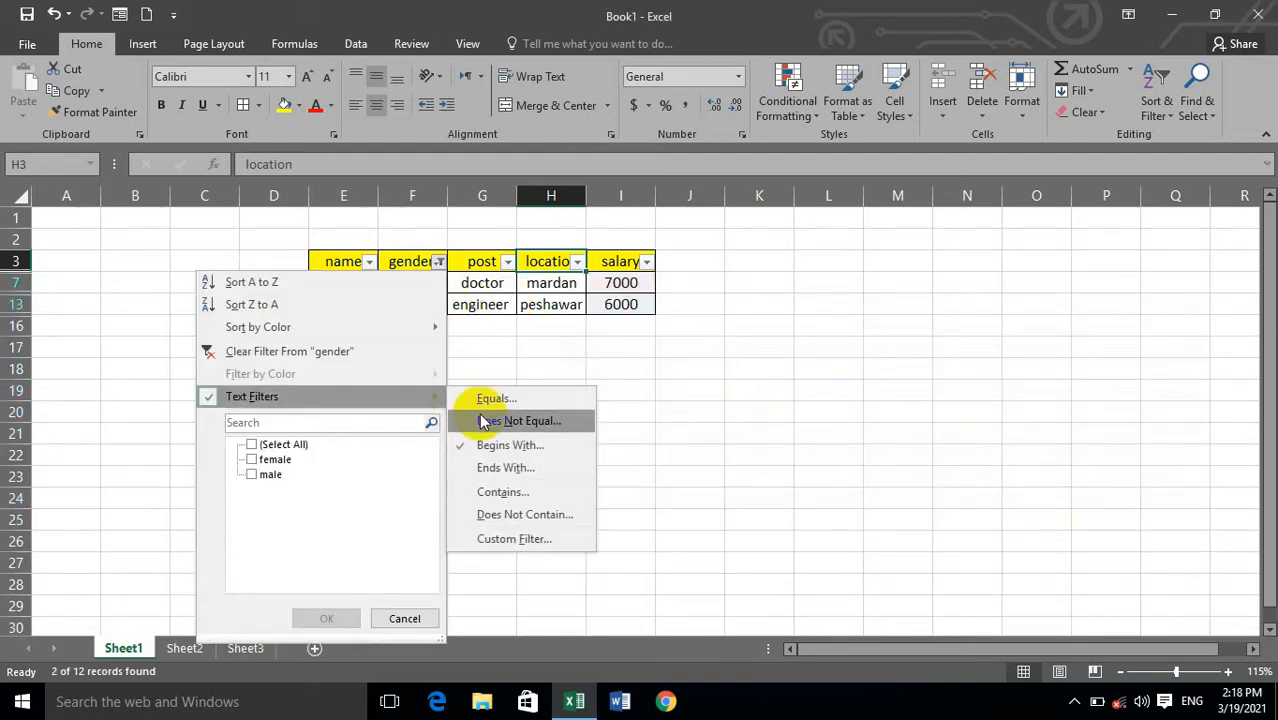
pyautogui.click(547, 540)
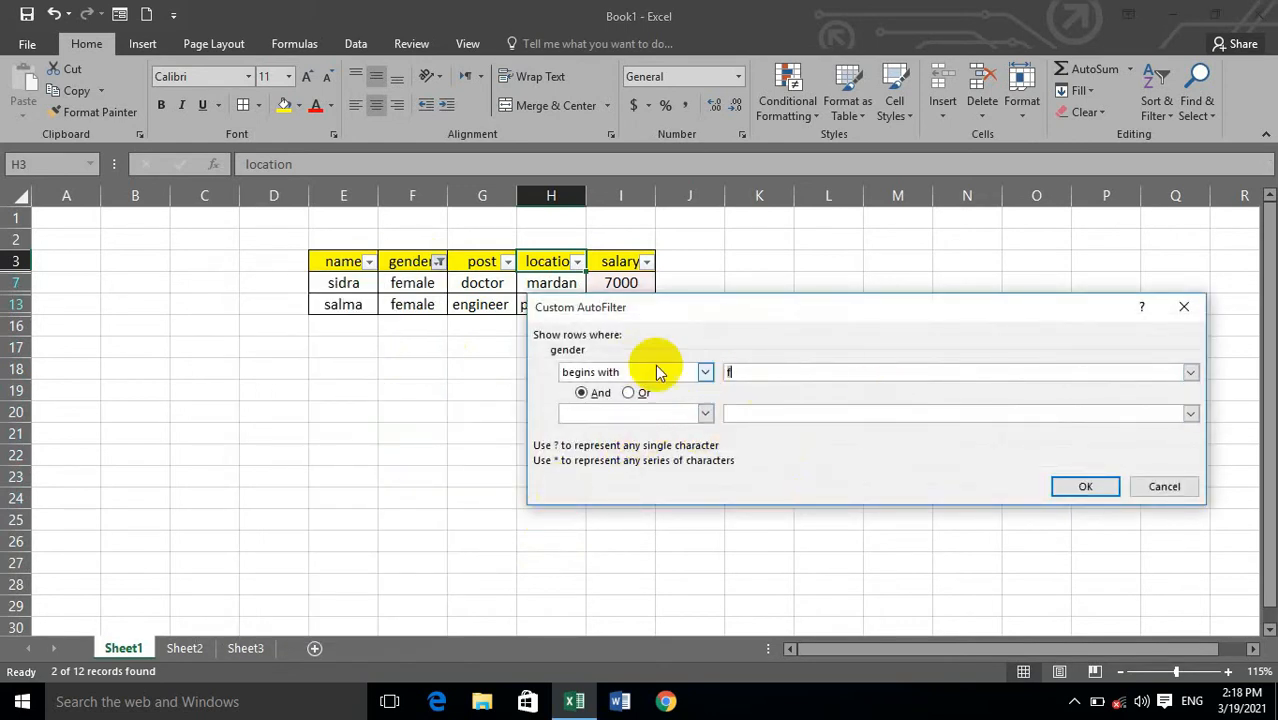
pyautogui.click(1164, 486)
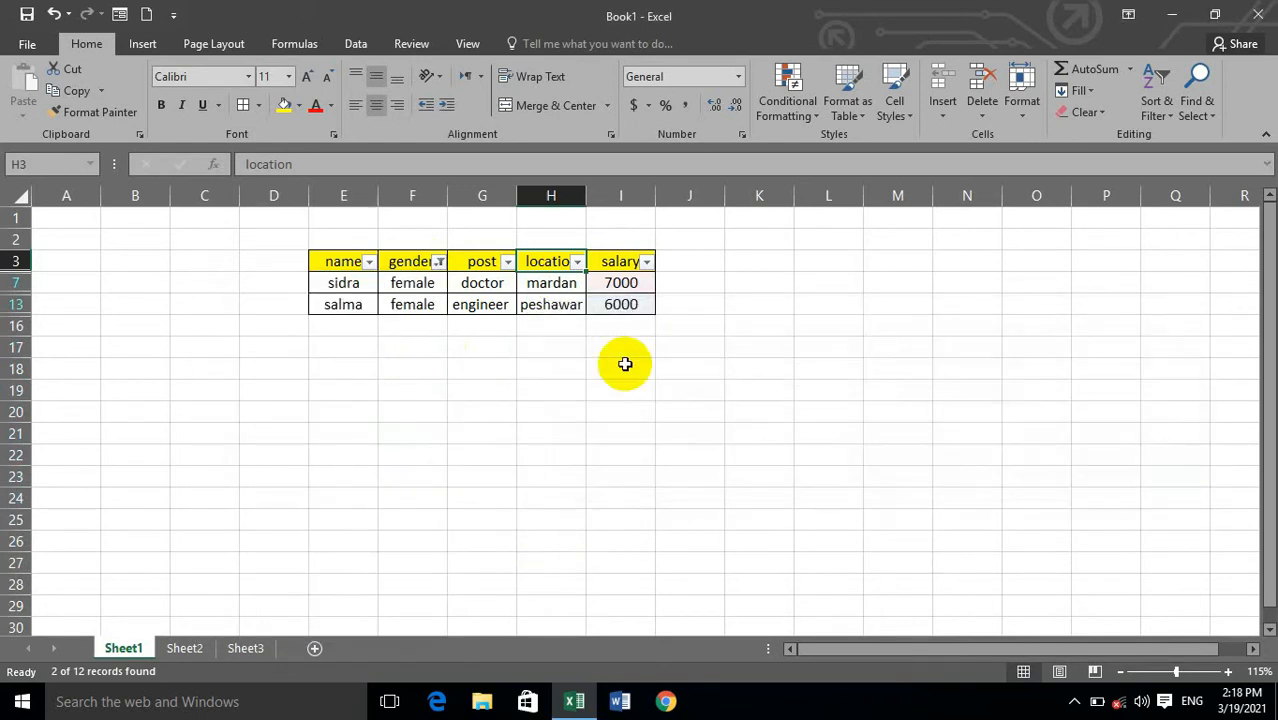
# - Clear the filter from the gender column
pyautogui.click(1153, 100)
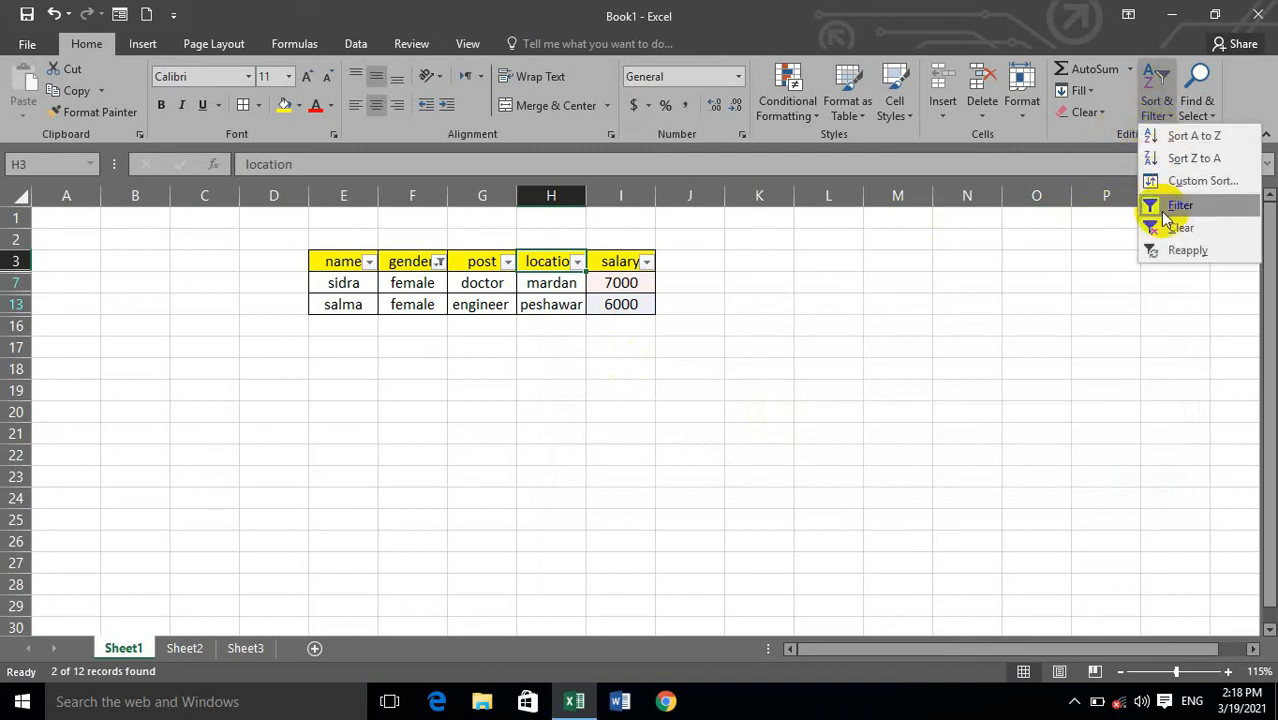
pyautogui.click(439, 261)
pyautogui.click(439, 261)
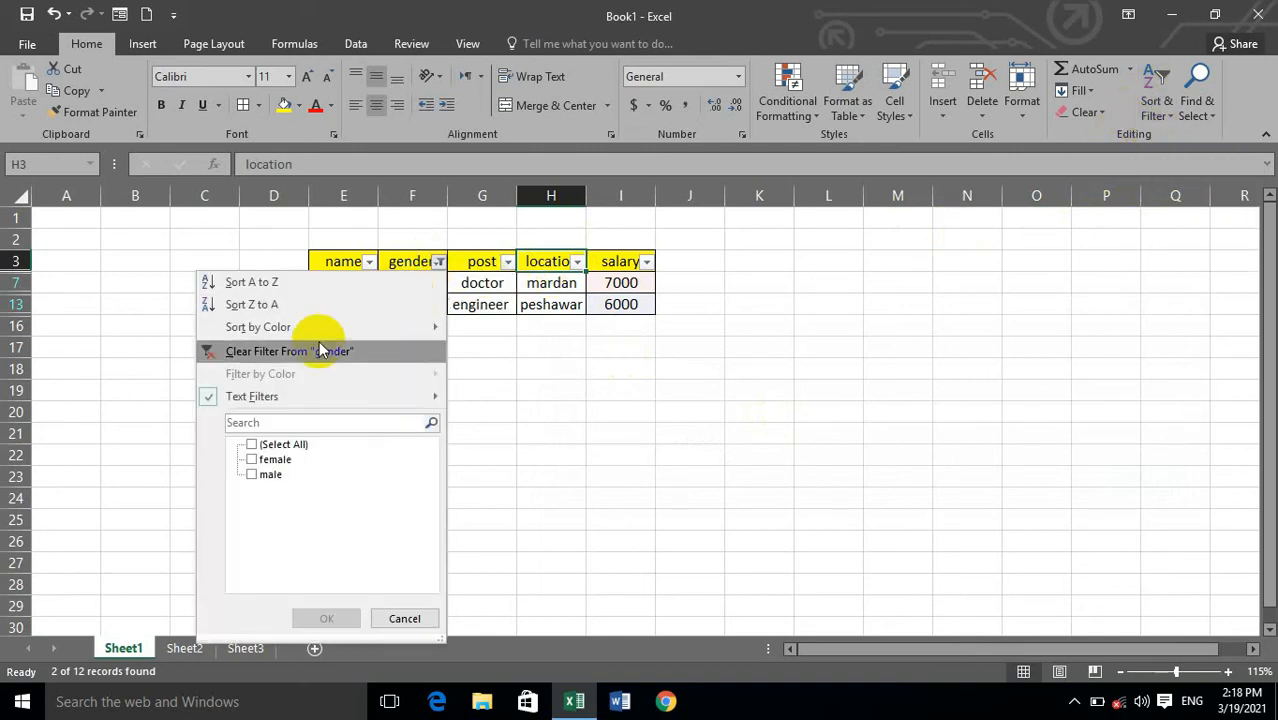
pyautogui.click(325, 351)
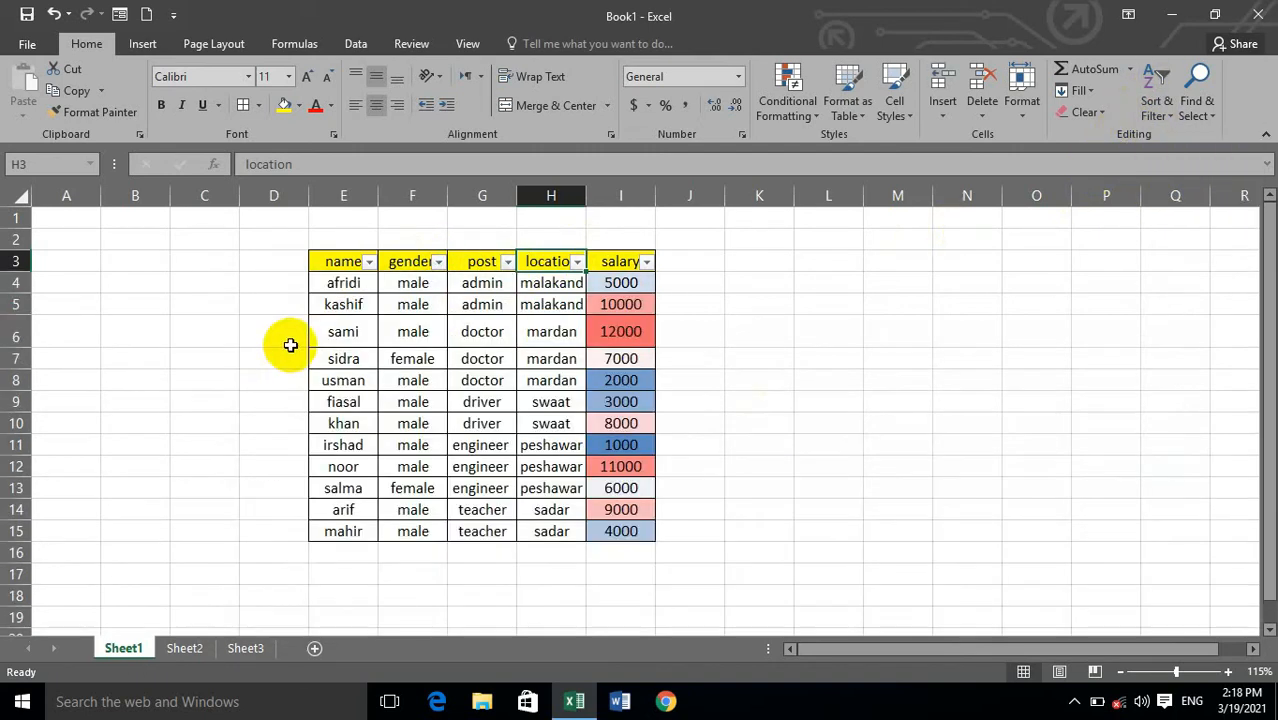
# - Filter the post column to hide admin, doctor and driver, keeping engineer and teacher
pyautogui.click(508, 262)
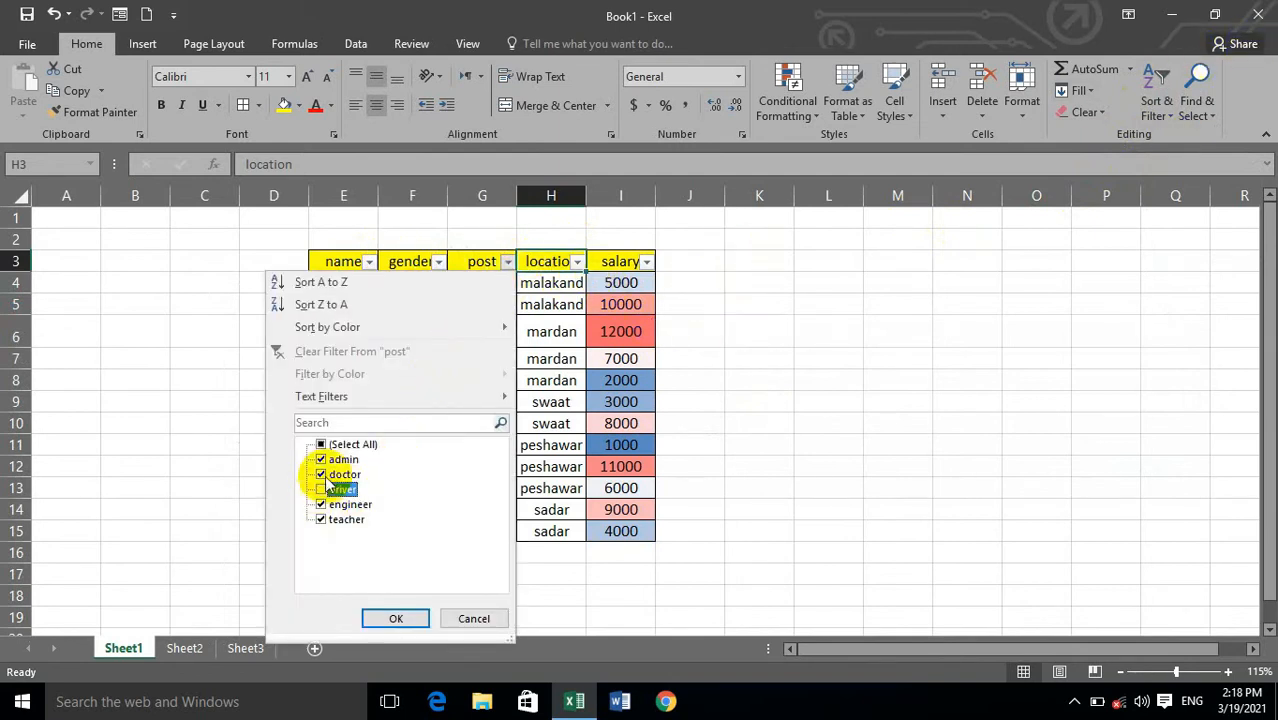
pyautogui.click(395, 618)
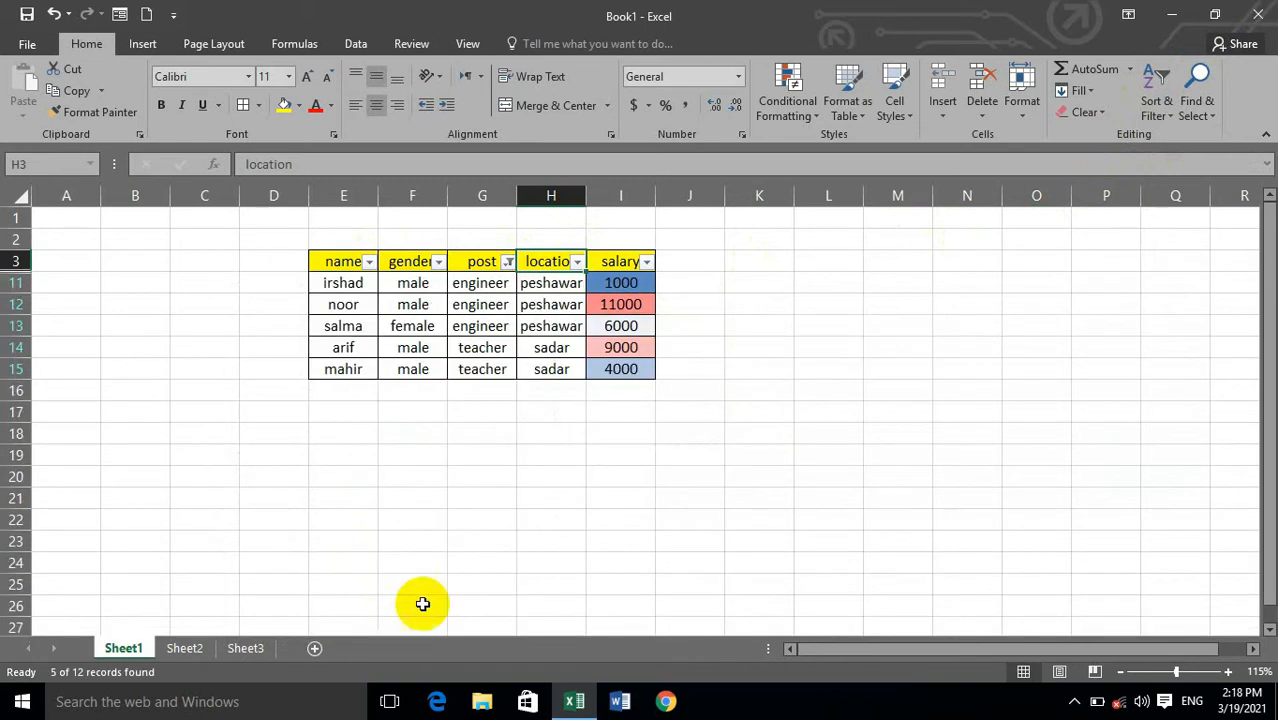
# - Clear the filter on the post column to bring all table rows back
pyautogui.click(1197, 105)
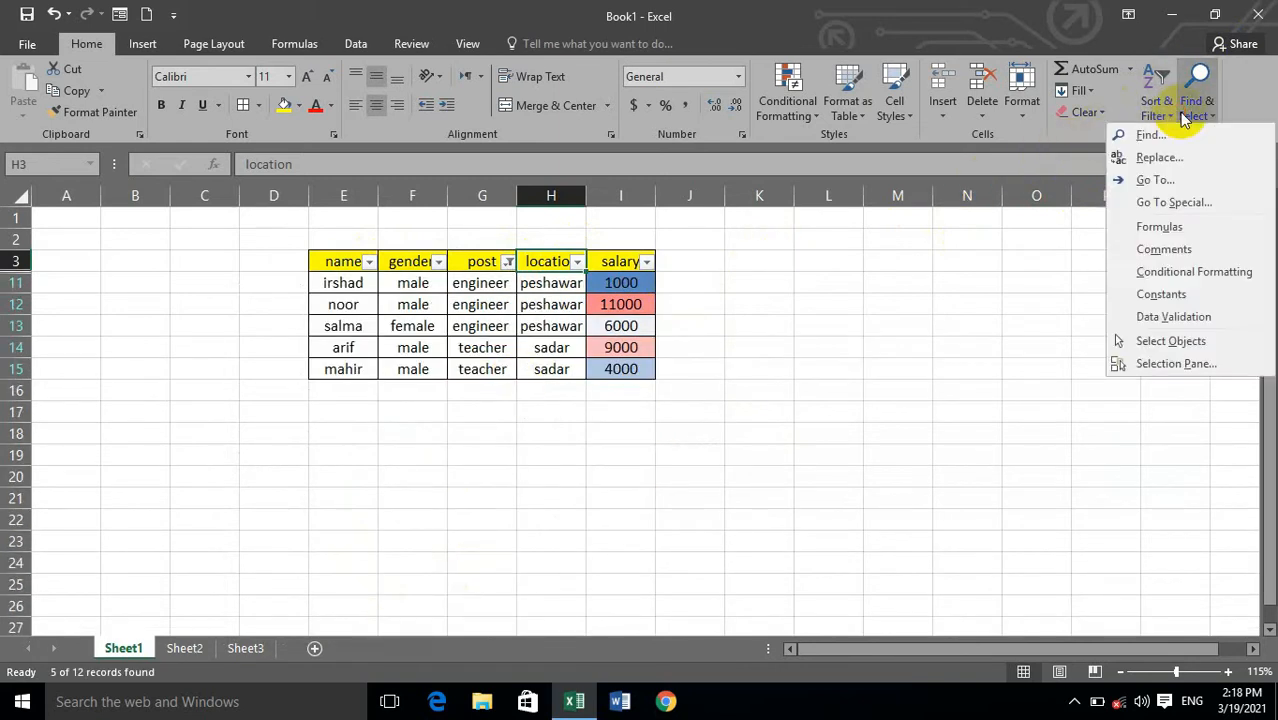
pyautogui.click(1156, 105)
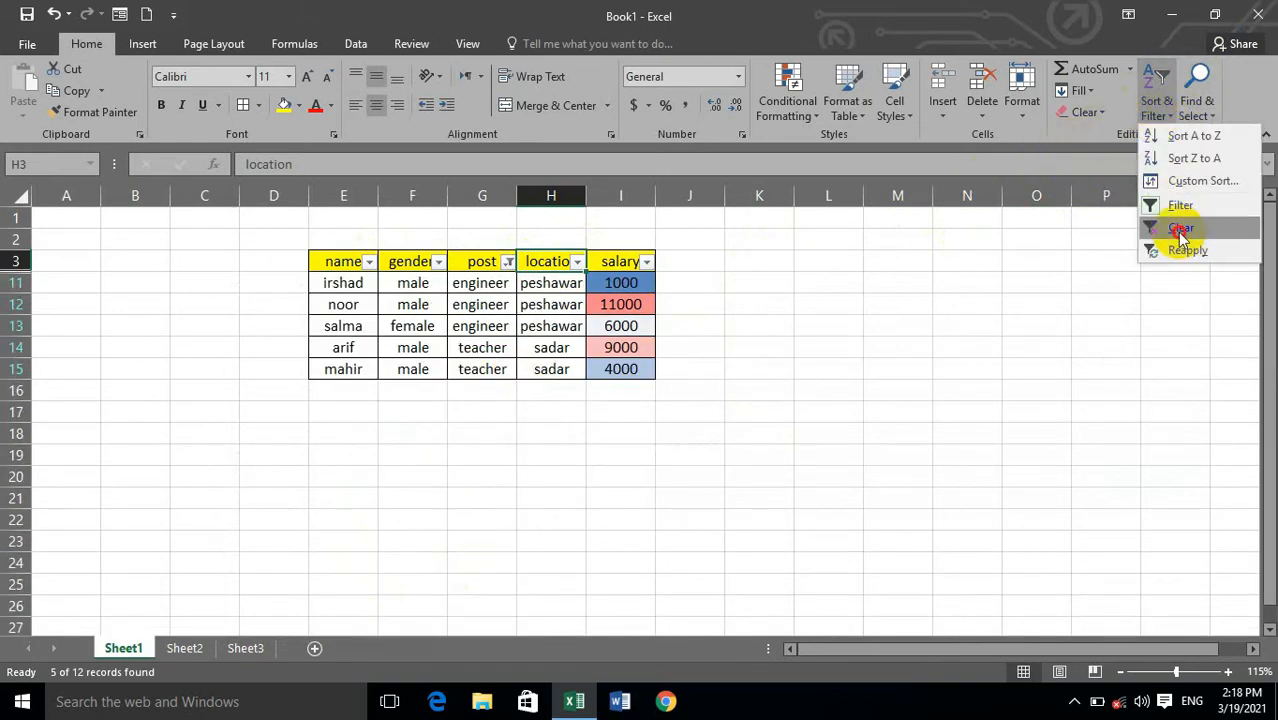
pyautogui.click(1181, 229)
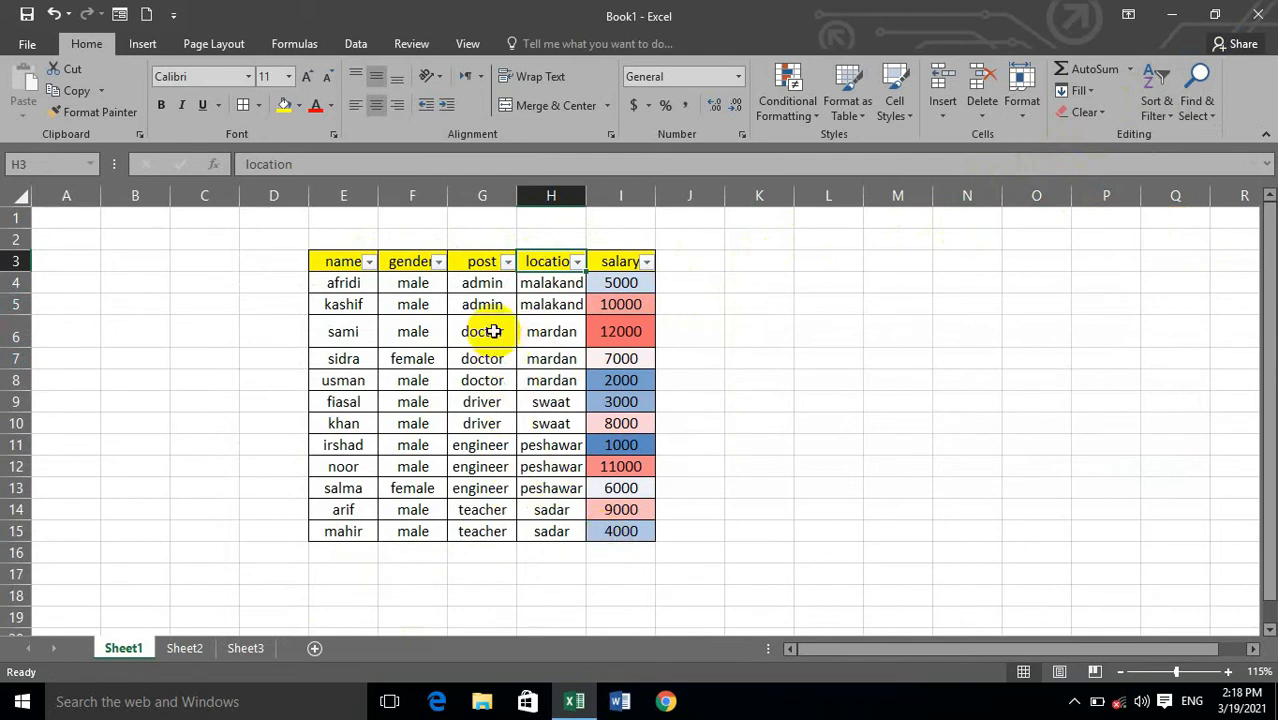
pyautogui.click(1156, 100)
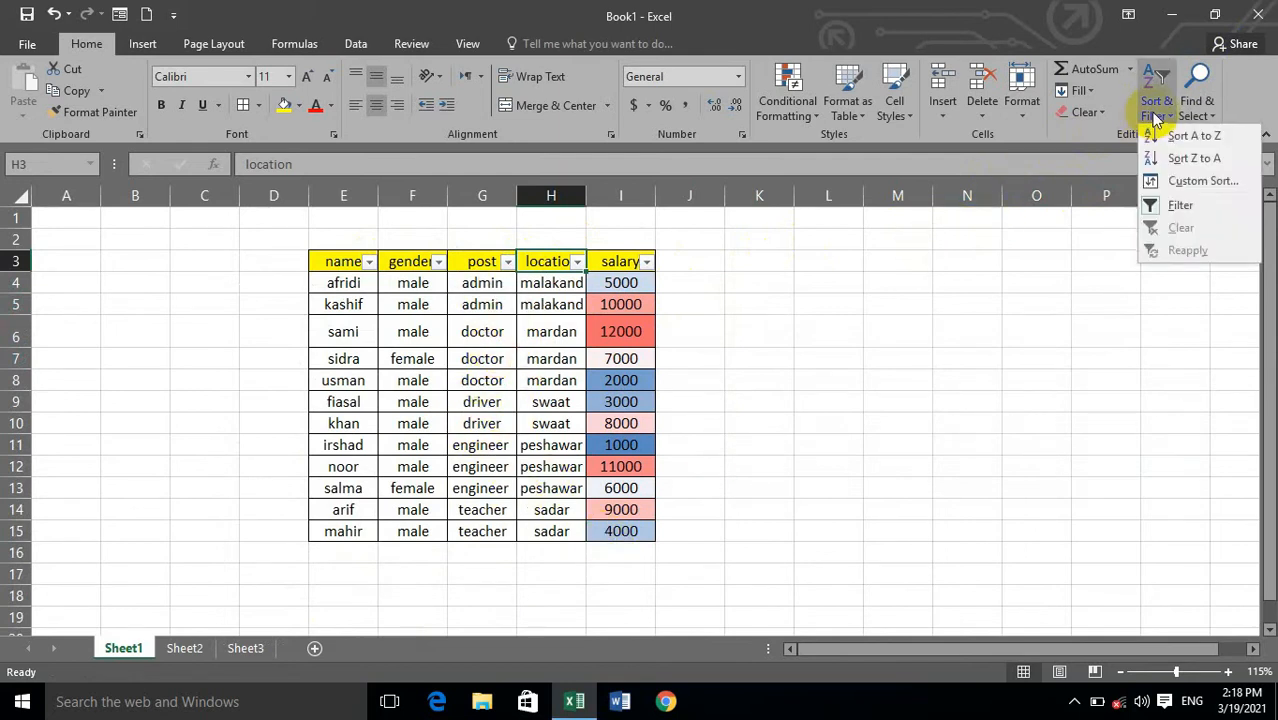
# - Filter the location column to show only swaat, hiding malakand, mardan, peshawar and sadar
pyautogui.click(577, 263)
pyautogui.click(577, 262)
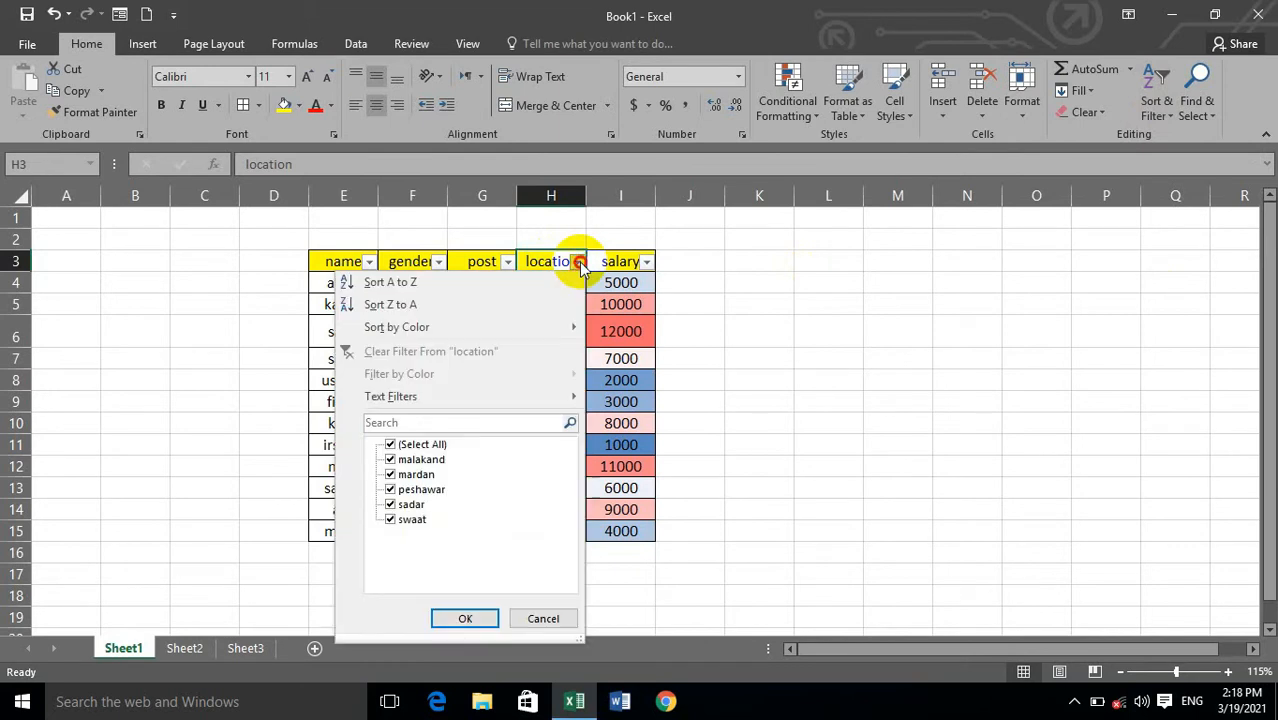
pyautogui.click(391, 460)
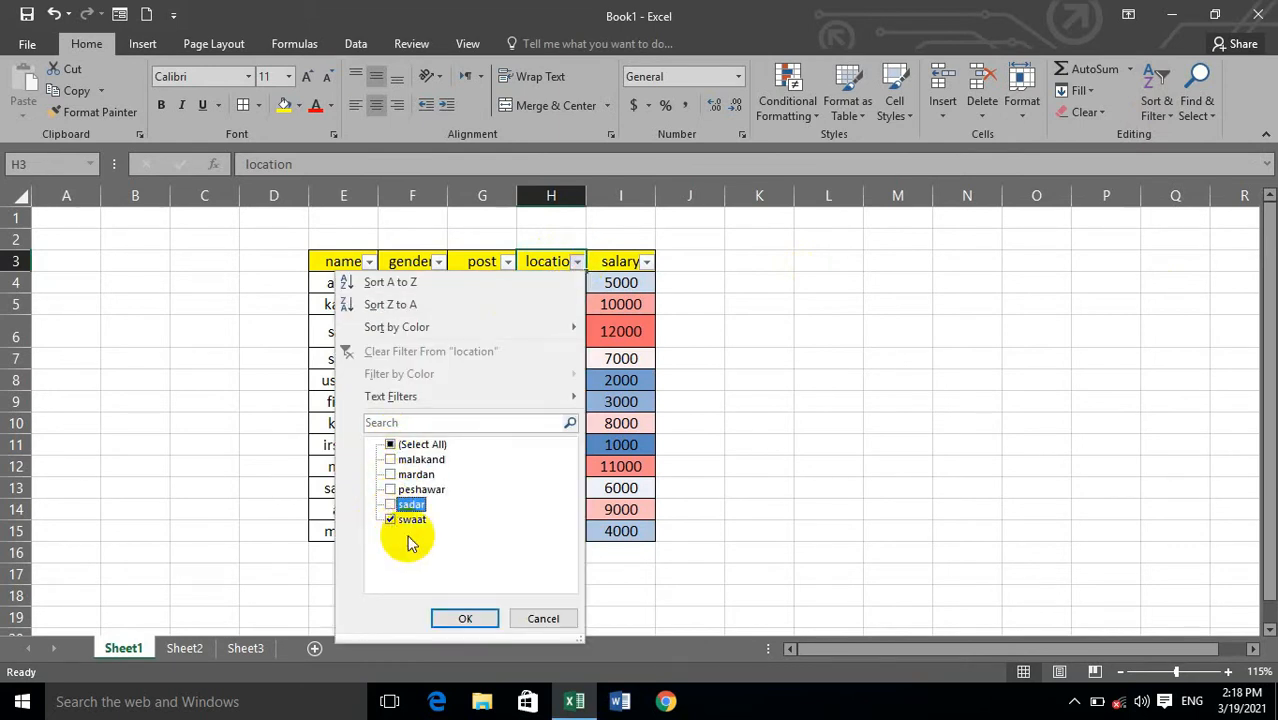
pyautogui.click(466, 619)
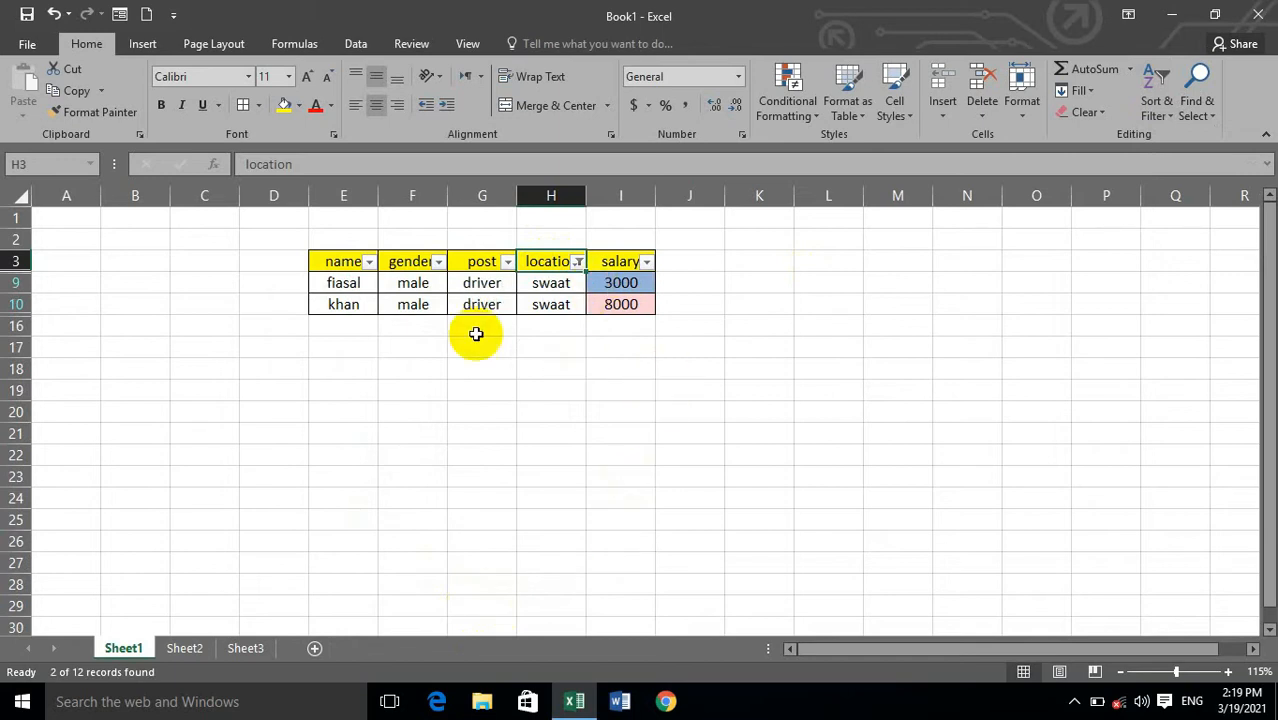
# - Clear the location filter from the staff table
pyautogui.click(1153, 108)
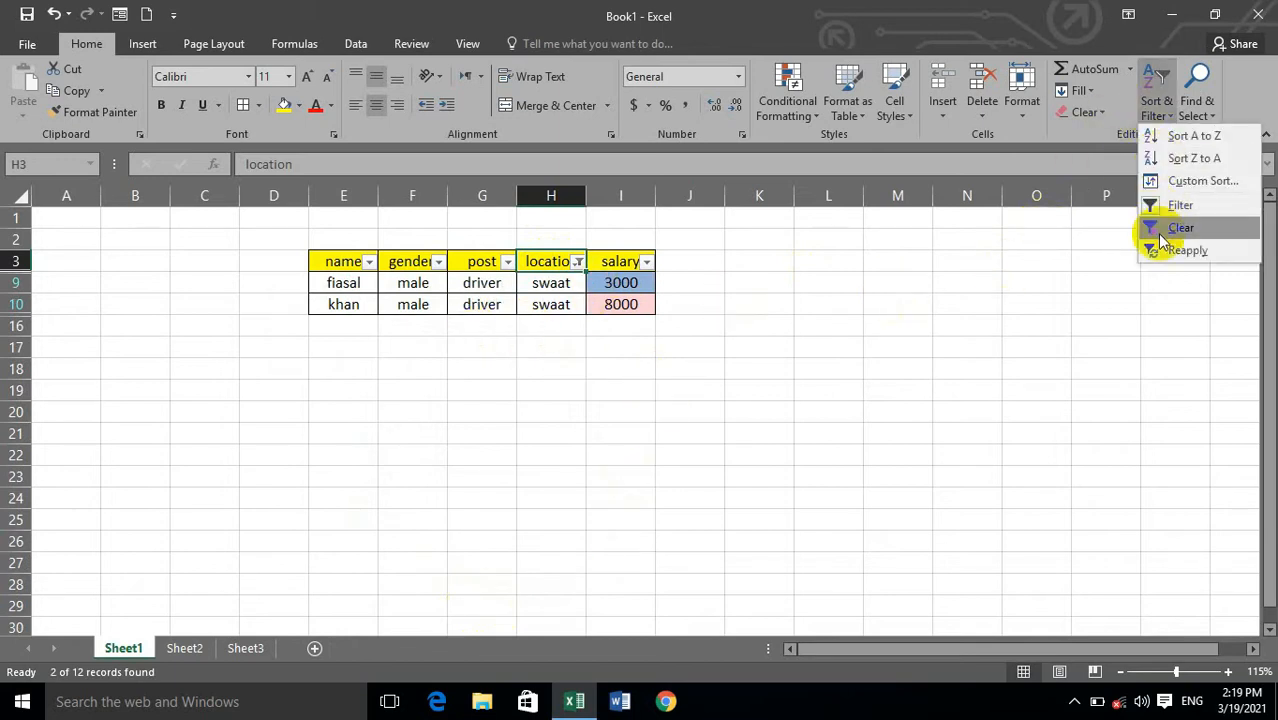
pyautogui.click(1165, 236)
pyautogui.click(1150, 110)
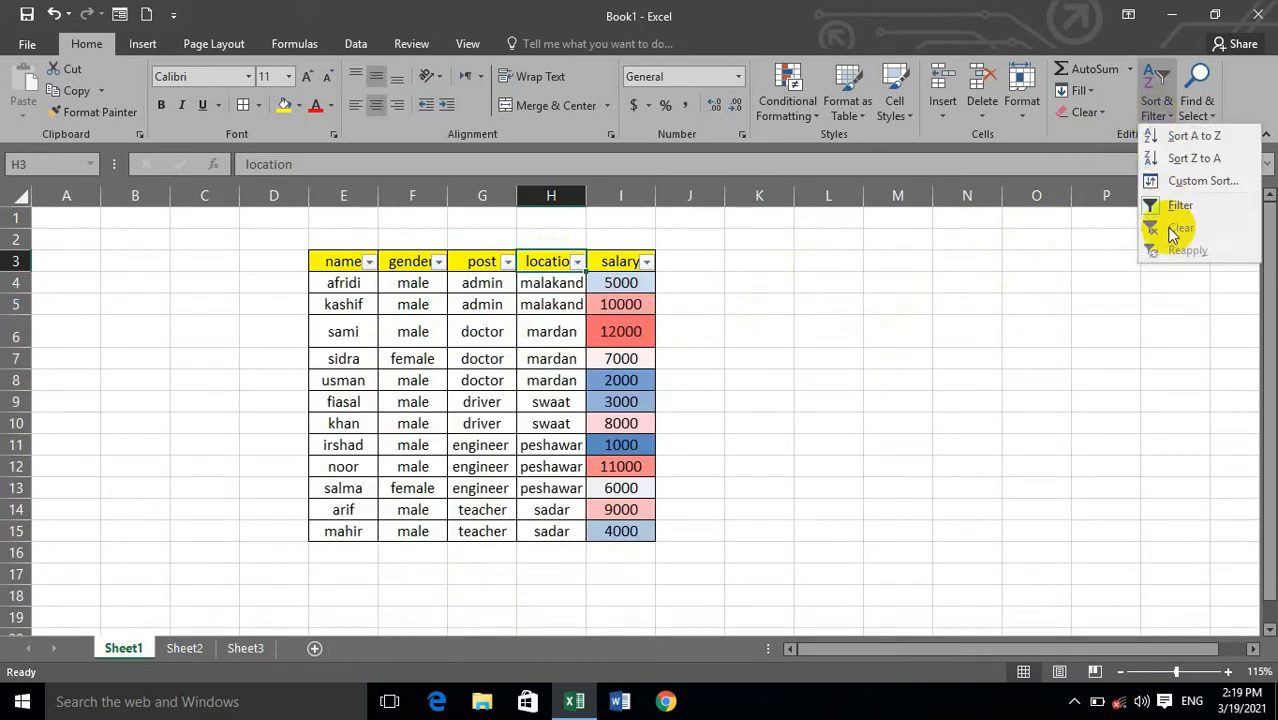
pyautogui.click(733, 366)
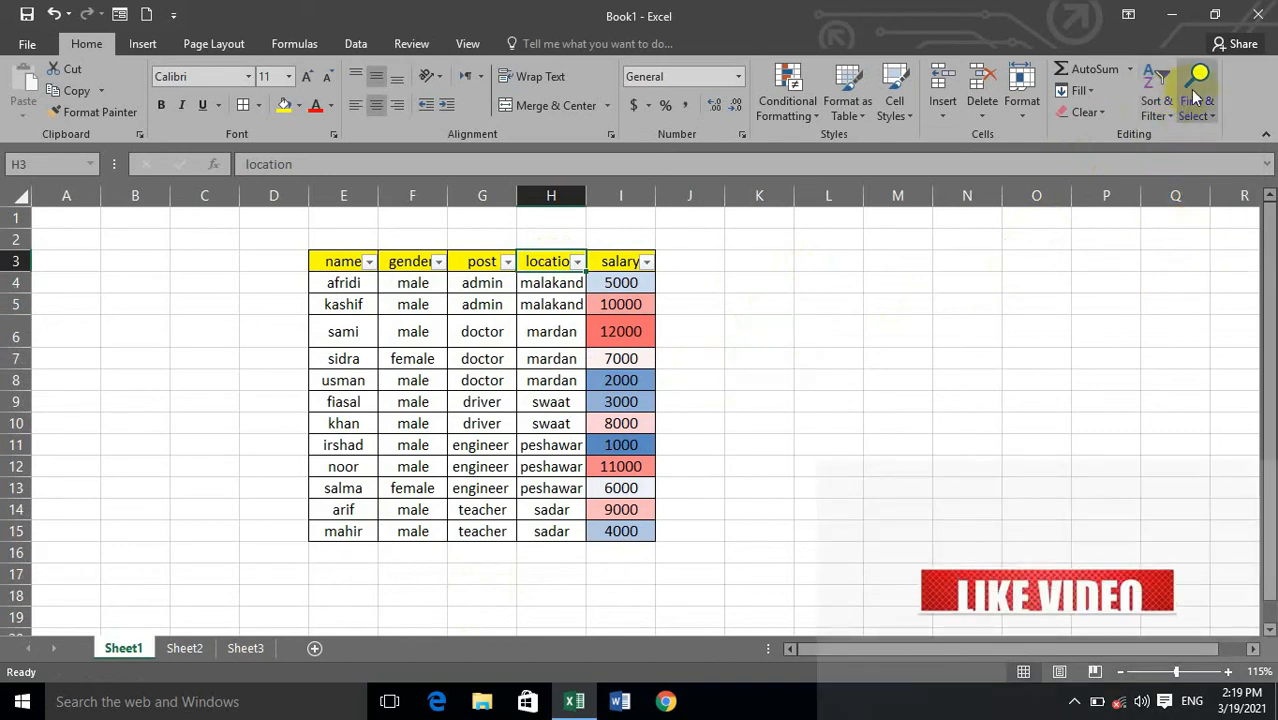
# - Search the sheet with Find for the teacher's name in cell E14
pyautogui.click(1195, 98)
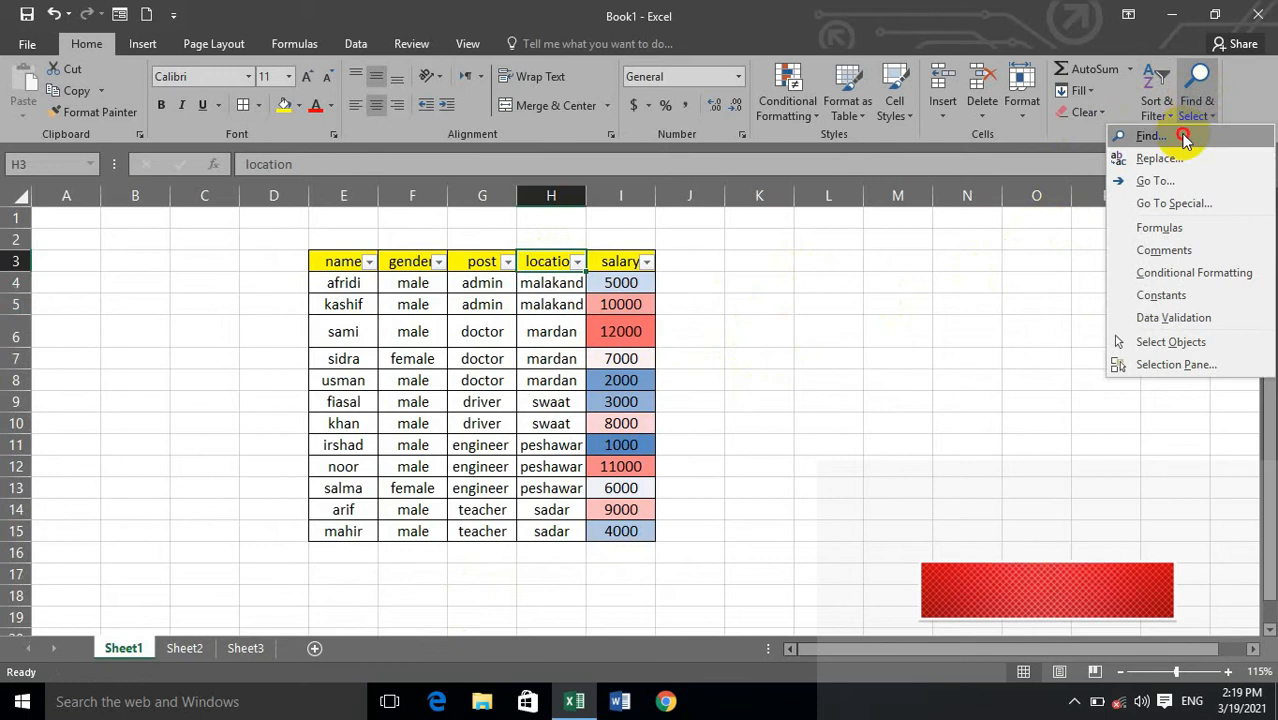
pyautogui.click(1183, 136)
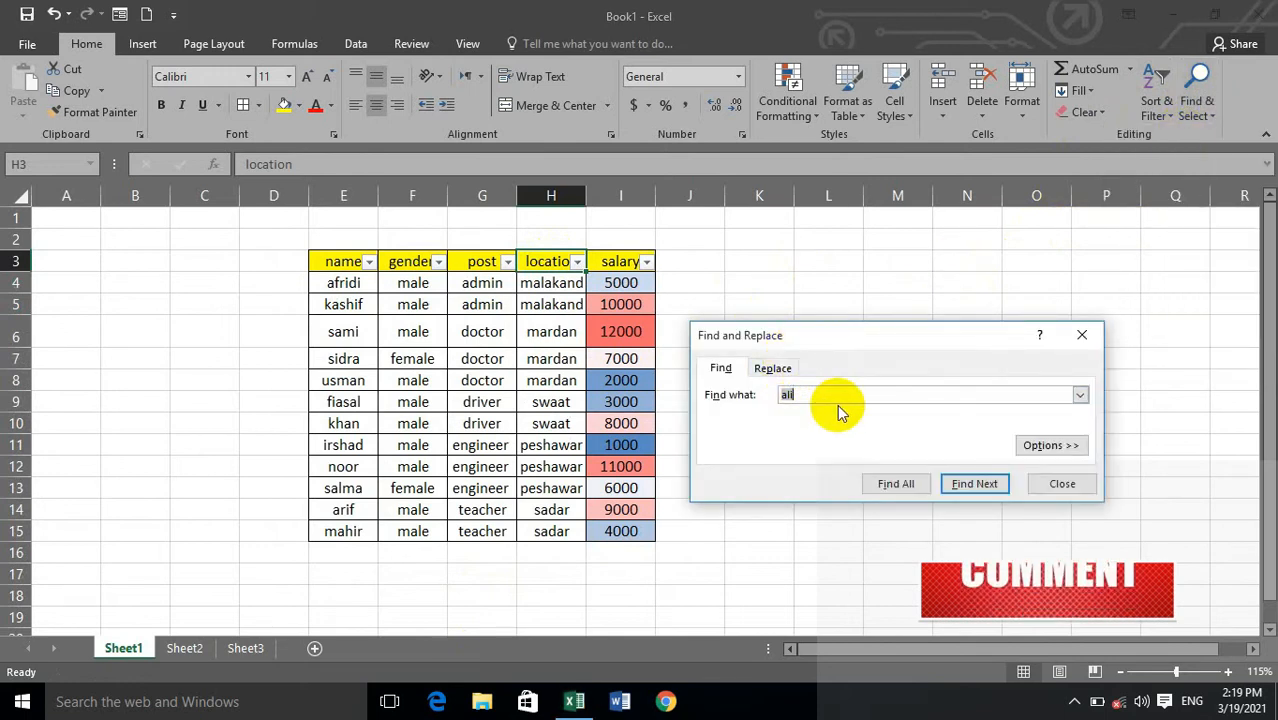
pyautogui.write('ari')
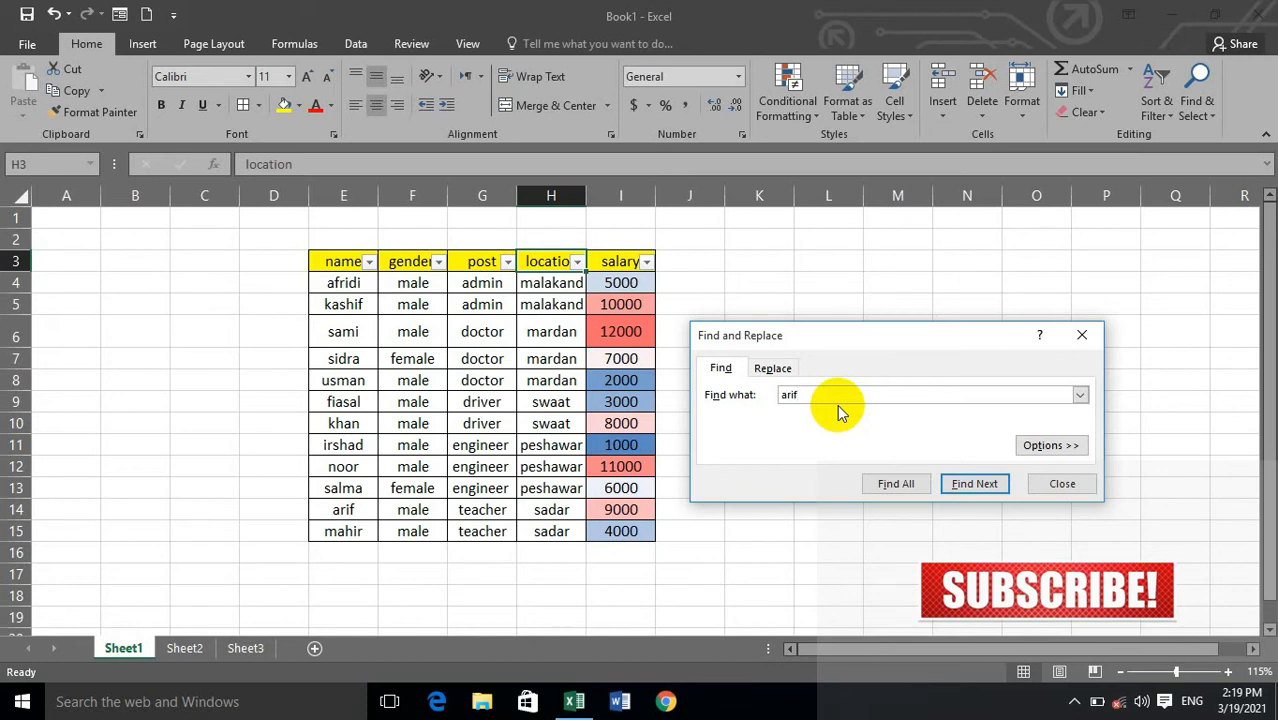
pyautogui.write('f')
pyautogui.click(981, 489)
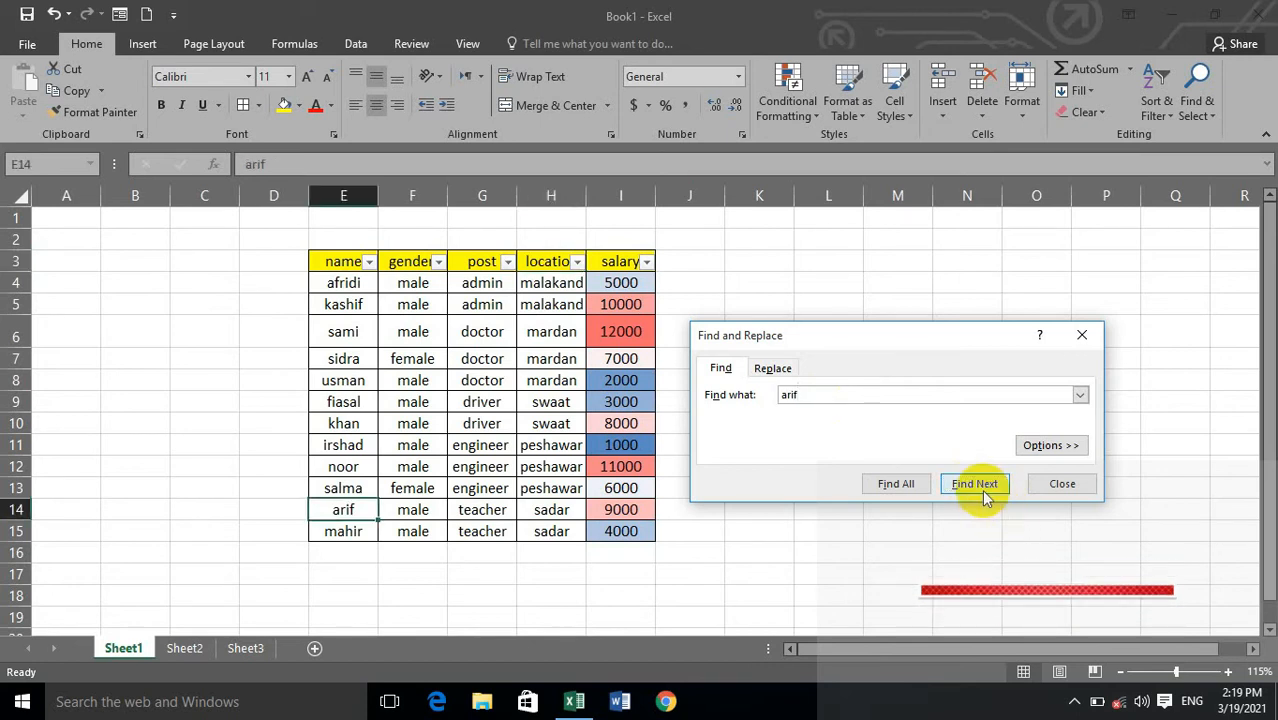
# - Replace all occurrences of the searched name with a different staff member's name
pyautogui.click(773, 367)
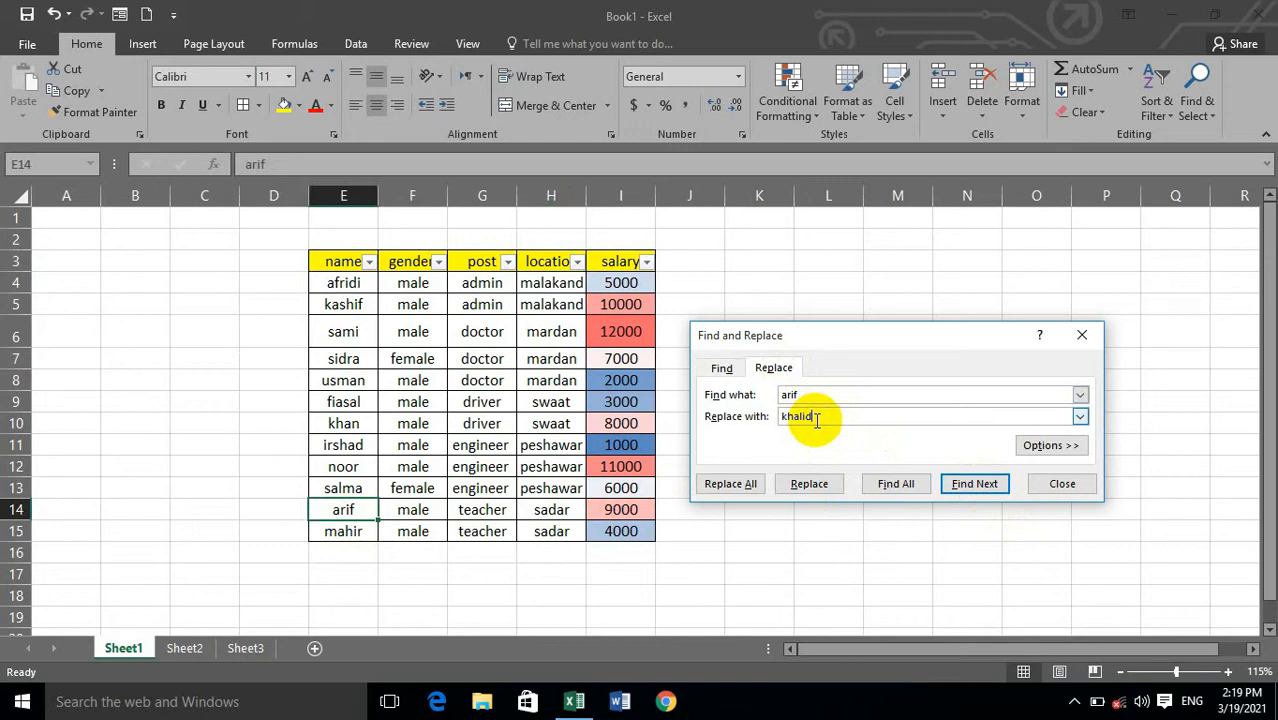
pyautogui.click(732, 484)
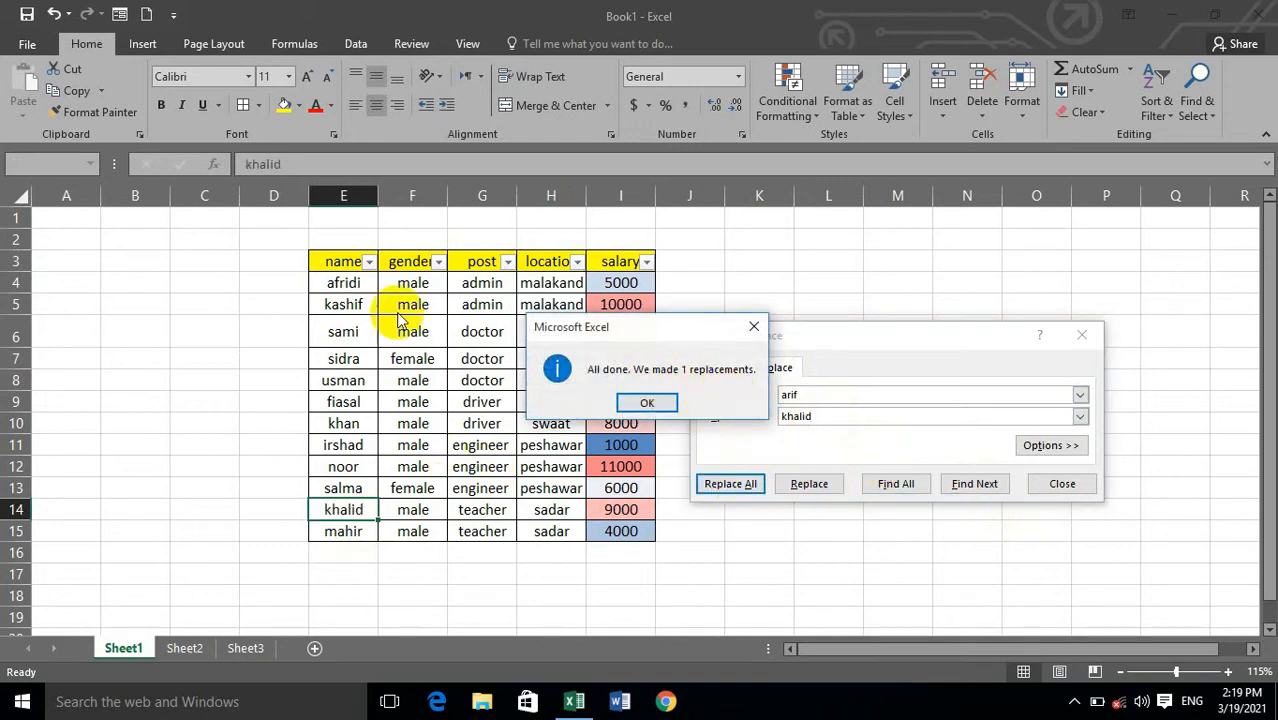
pyautogui.click(651, 401)
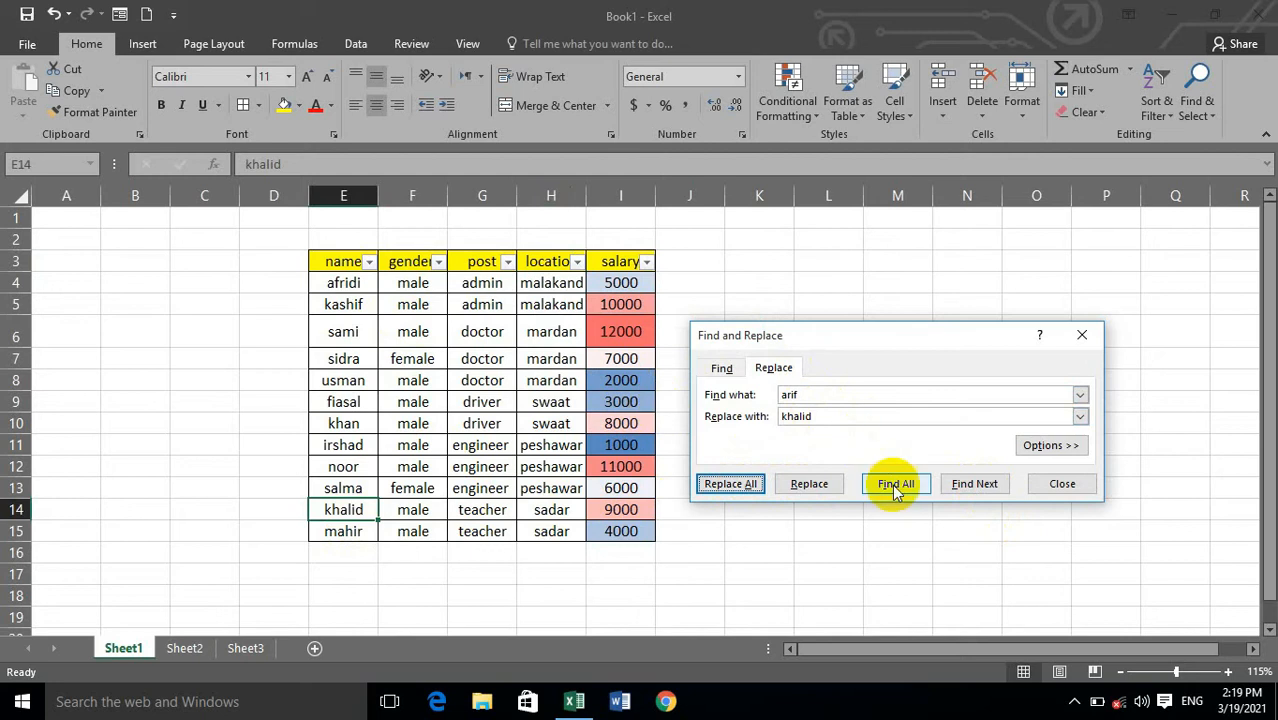
# - Search once more for the replaced name and close Find and Replace
pyautogui.click(968, 484)
pyautogui.click(651, 401)
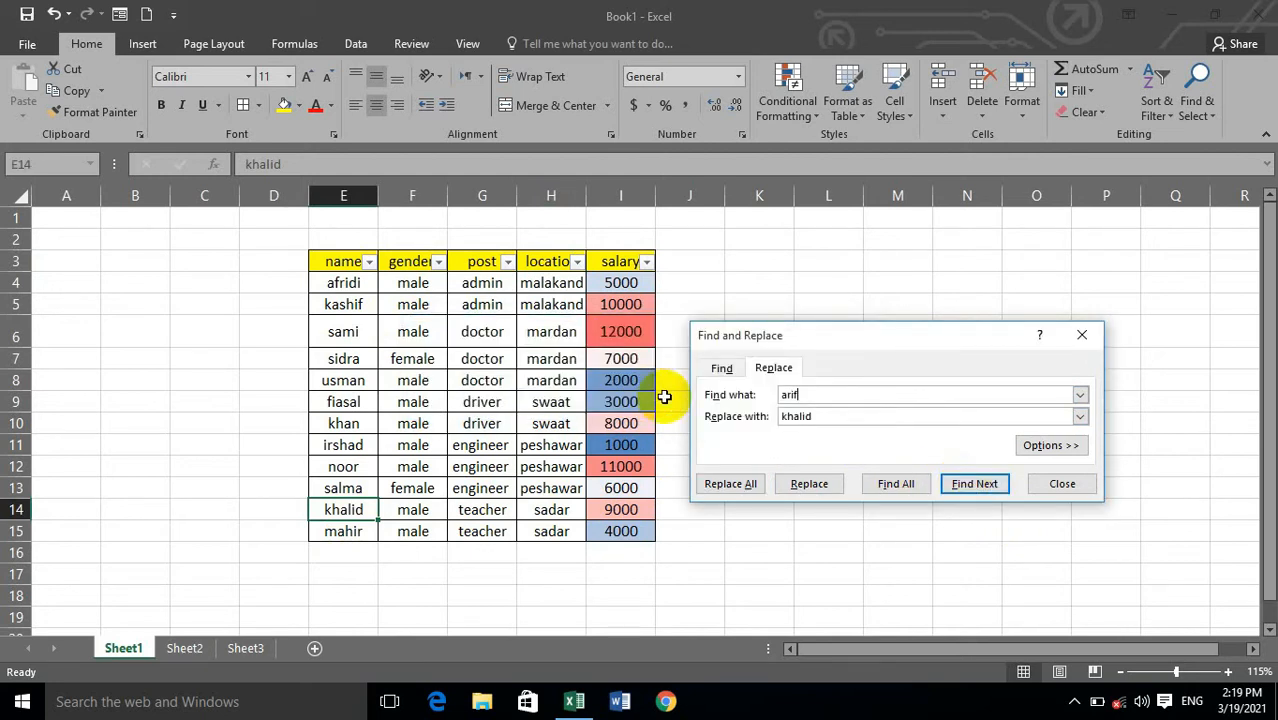
pyautogui.click(1063, 486)
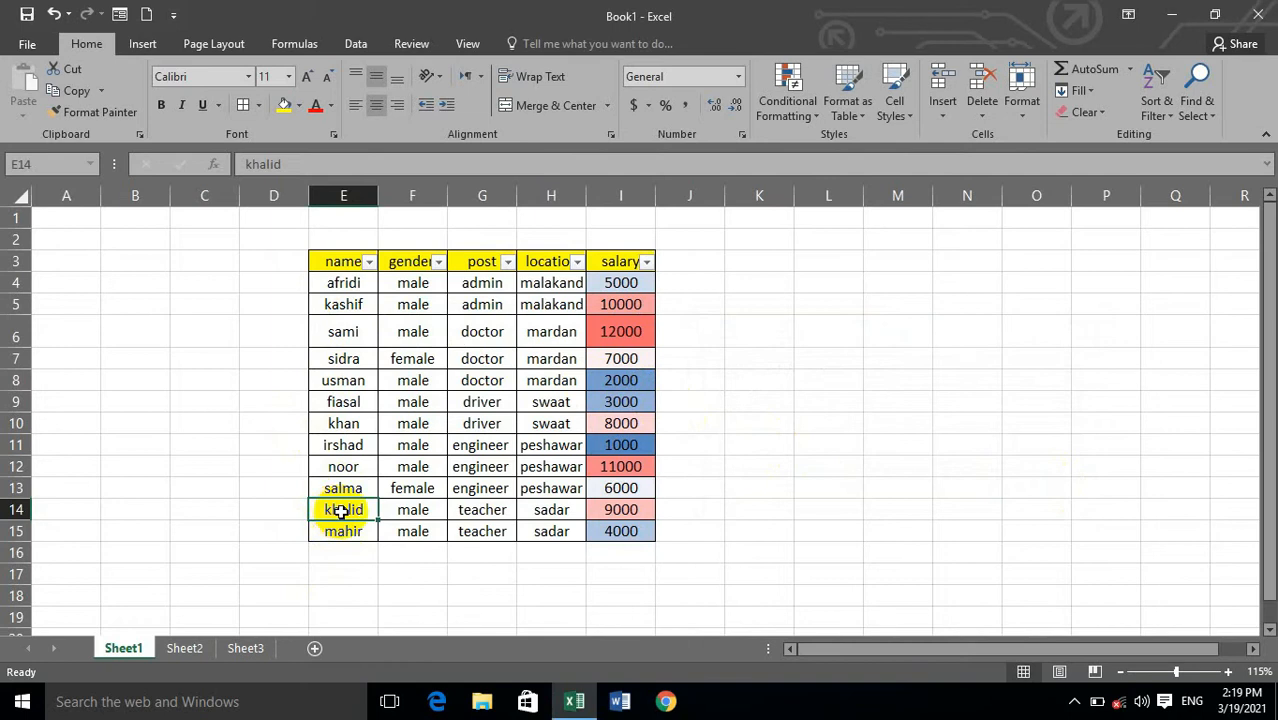
pyautogui.click(1198, 108)
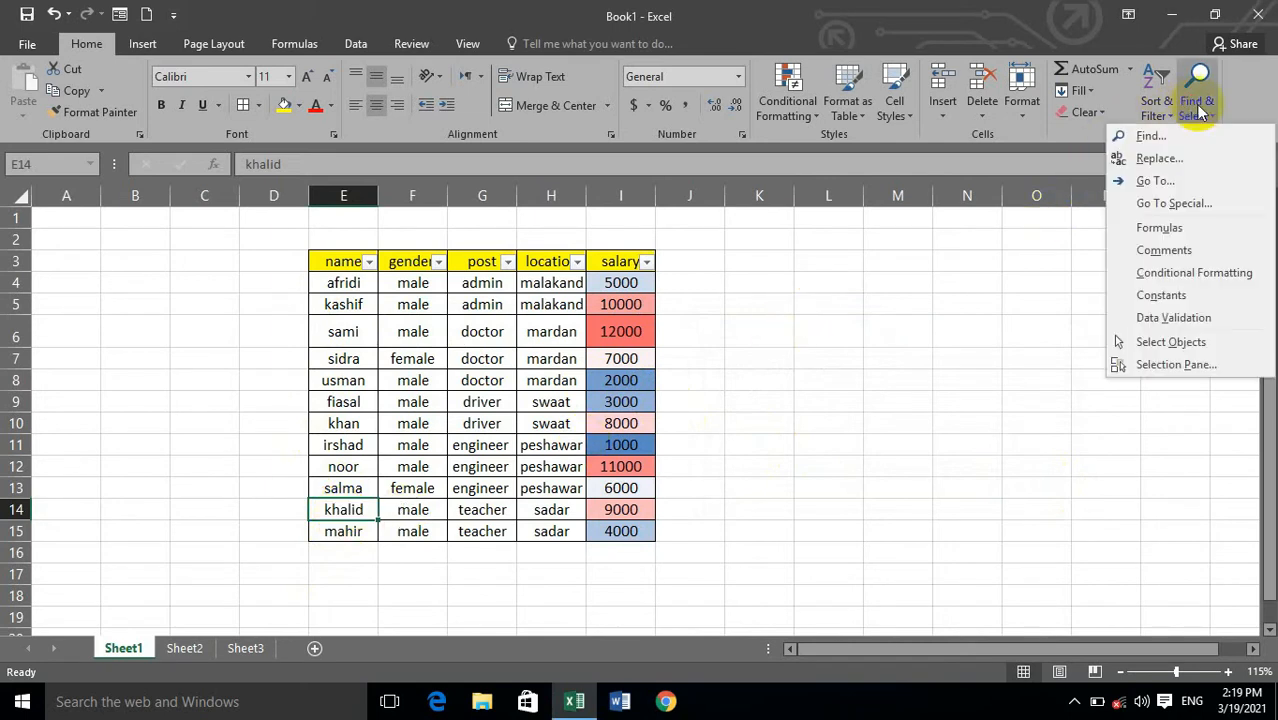
pyautogui.click(1175, 162)
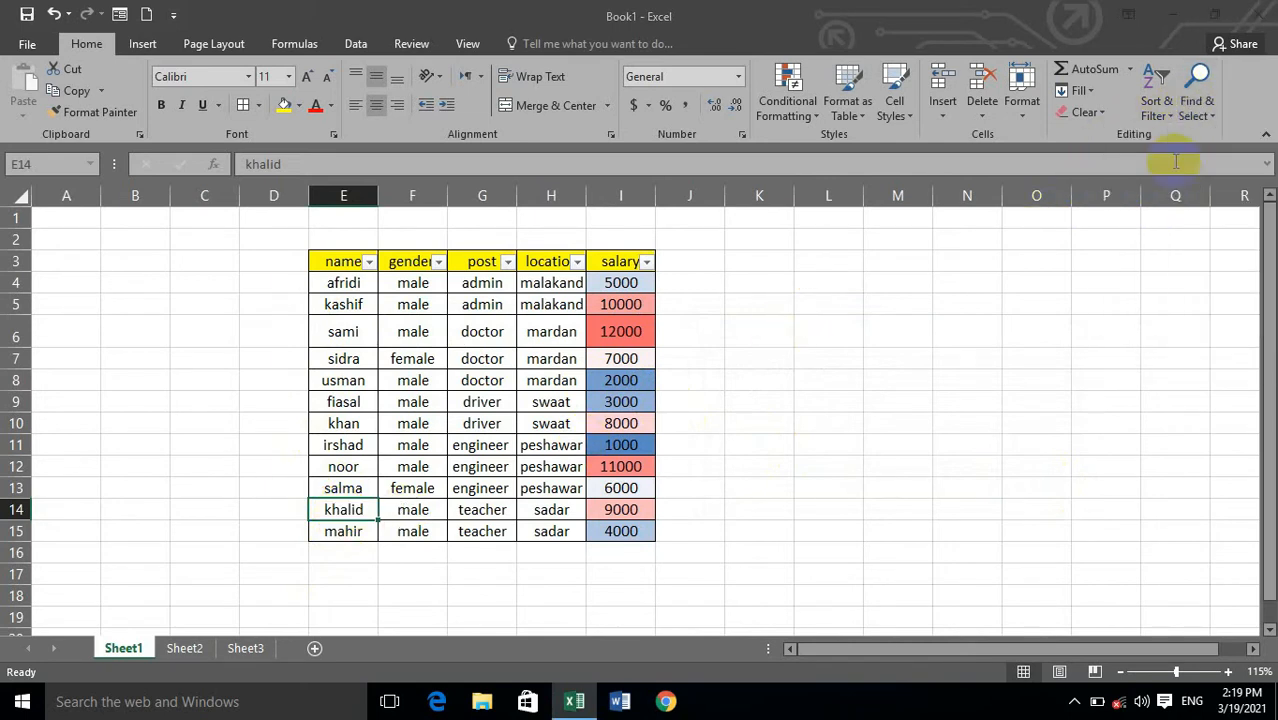
pyautogui.click(1073, 508)
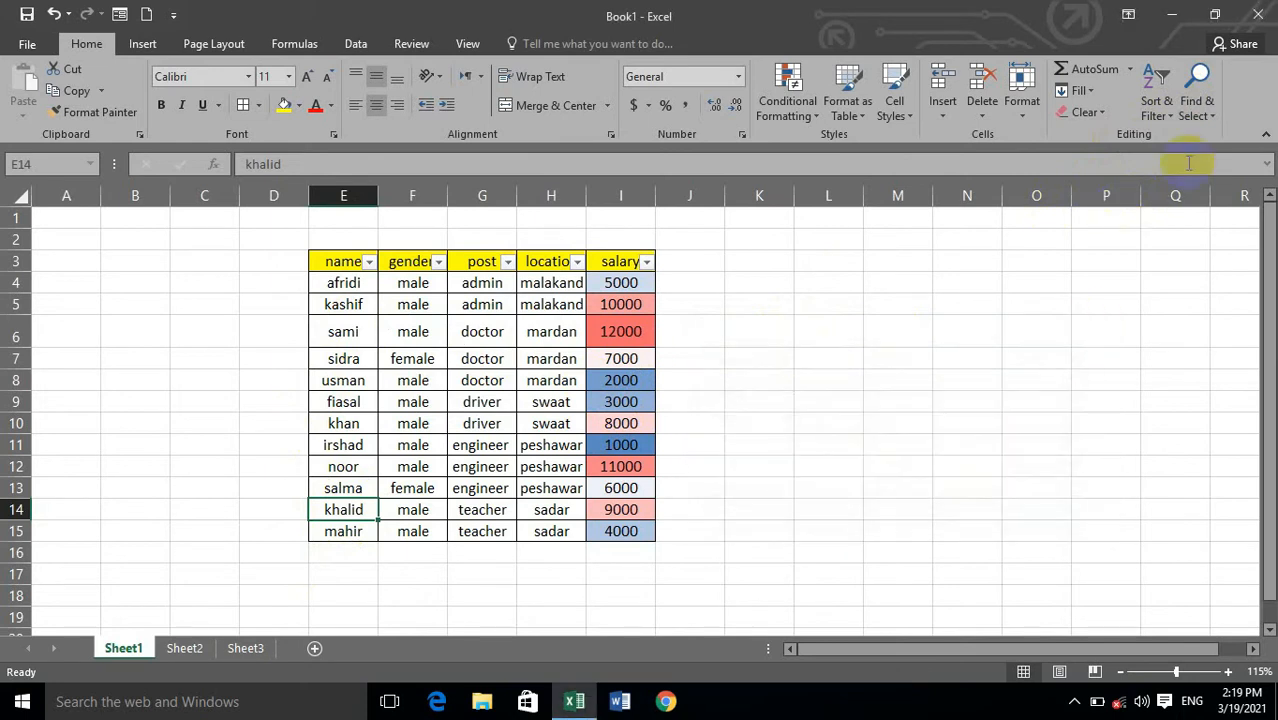
# - Review the selection options of Go To Special and close them without choosing any
pyautogui.click(1198, 100)
pyautogui.click(1183, 188)
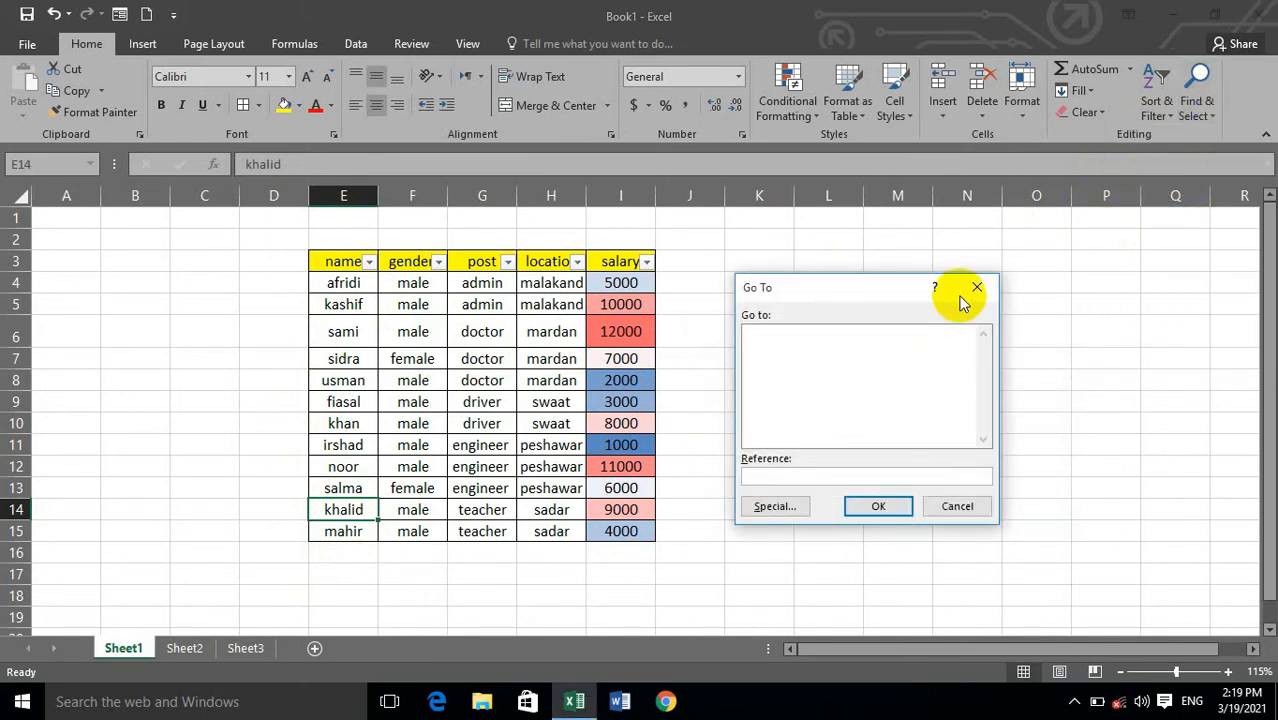
pyautogui.click(770, 507)
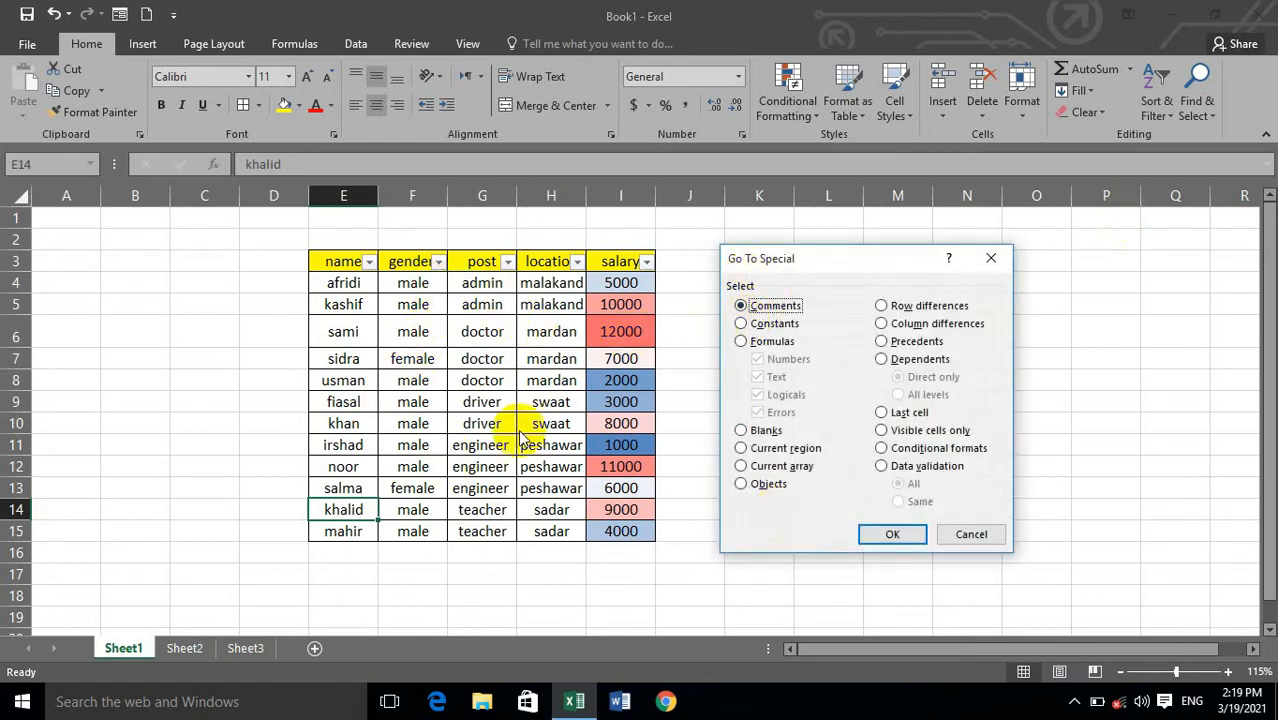
pyautogui.click(991, 259)
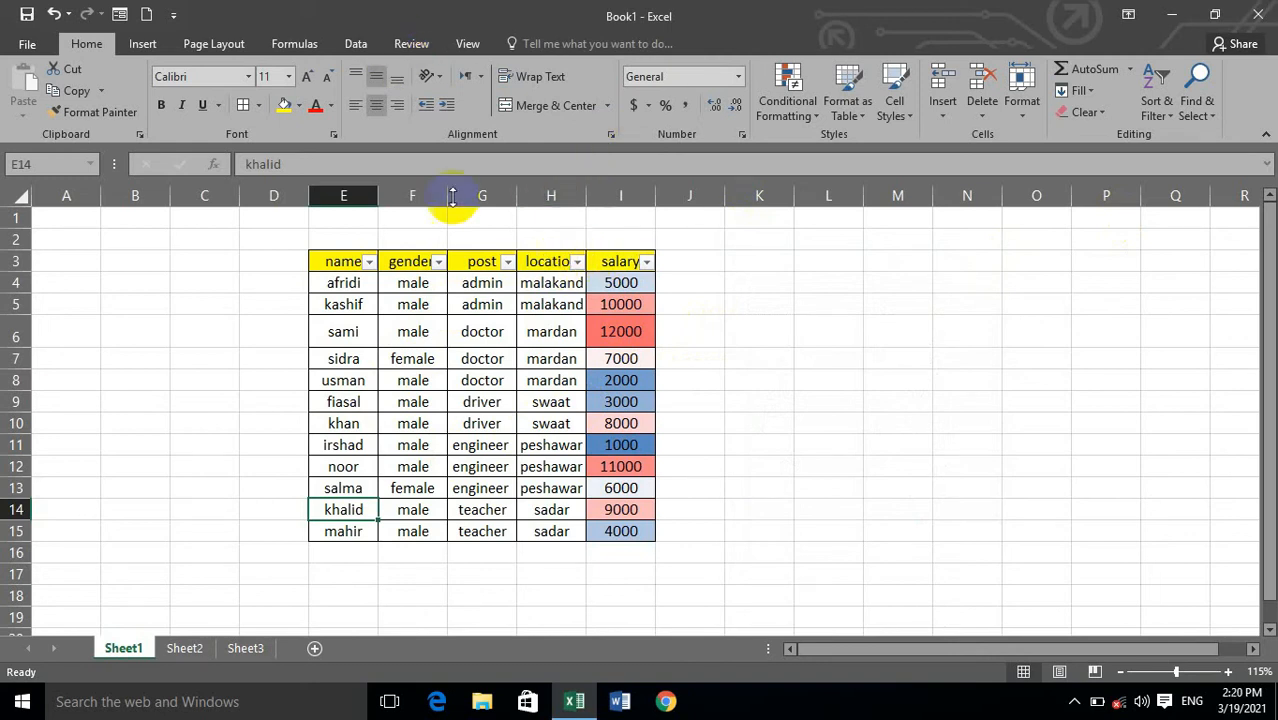
# - Add a comment reading "hhhhhhh" to gender cell F8 and leave the comment box
pyautogui.click(406, 41)
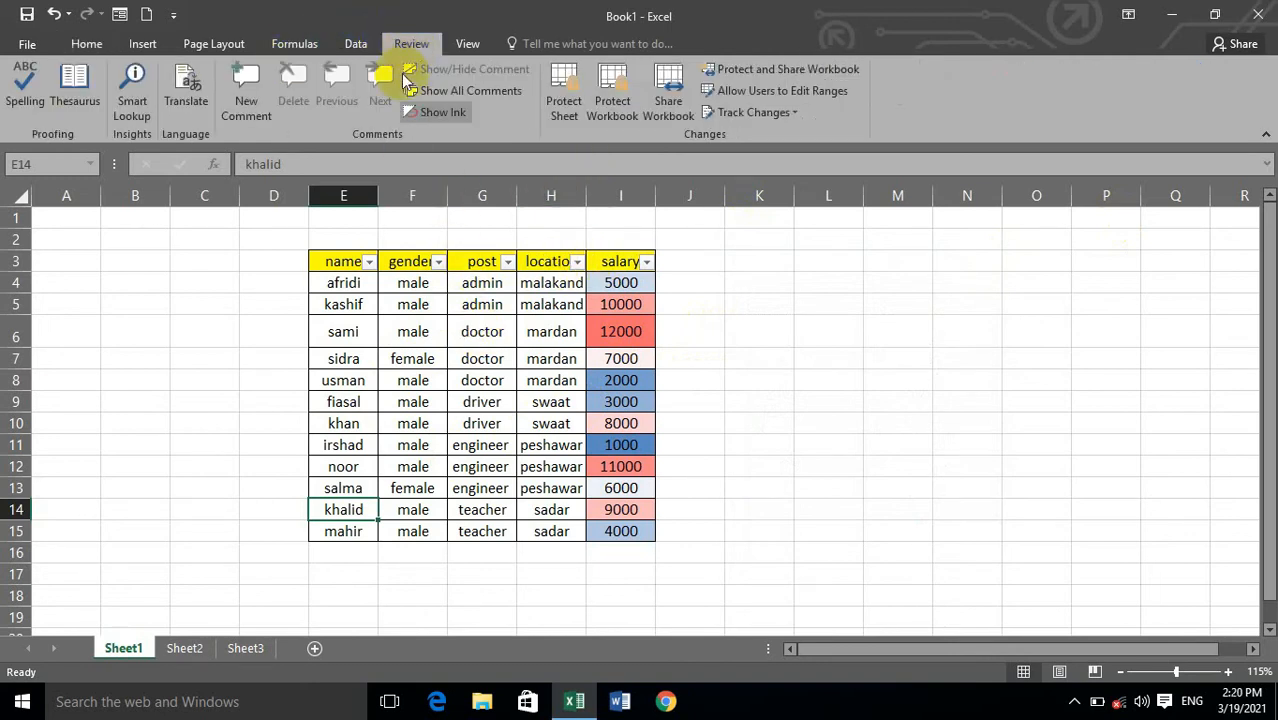
pyautogui.click(412, 377)
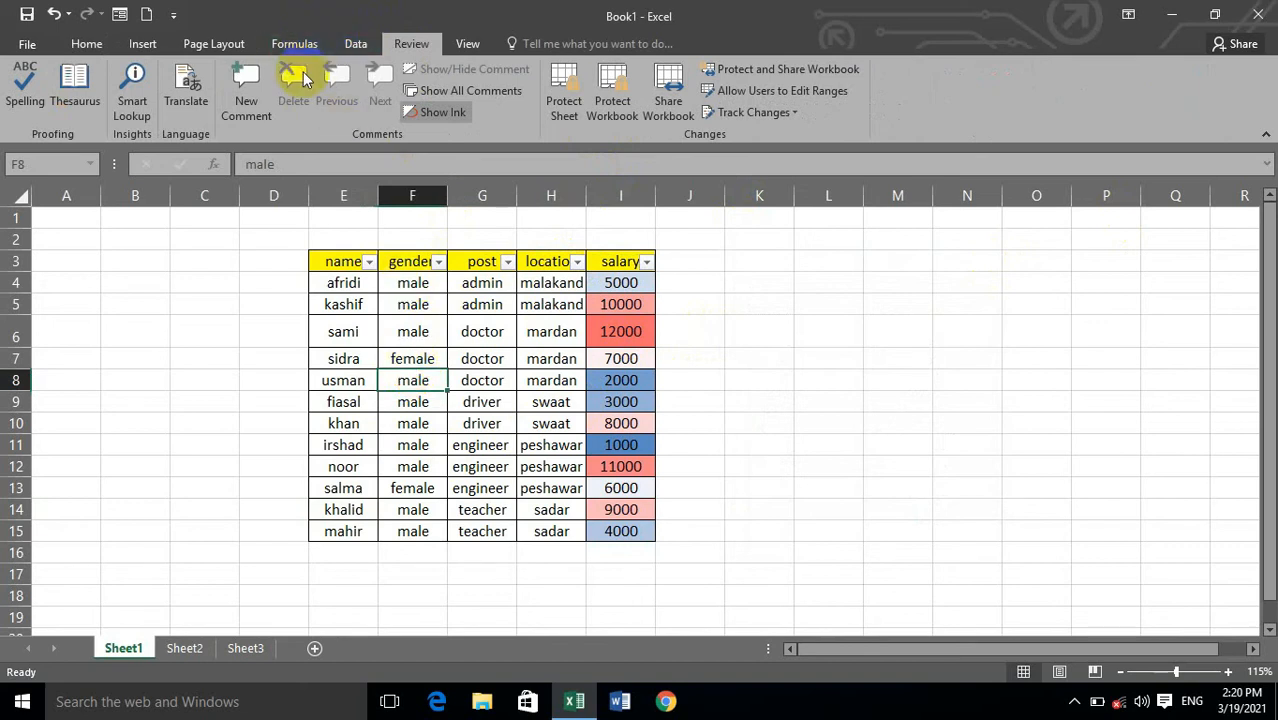
pyautogui.click(246, 100)
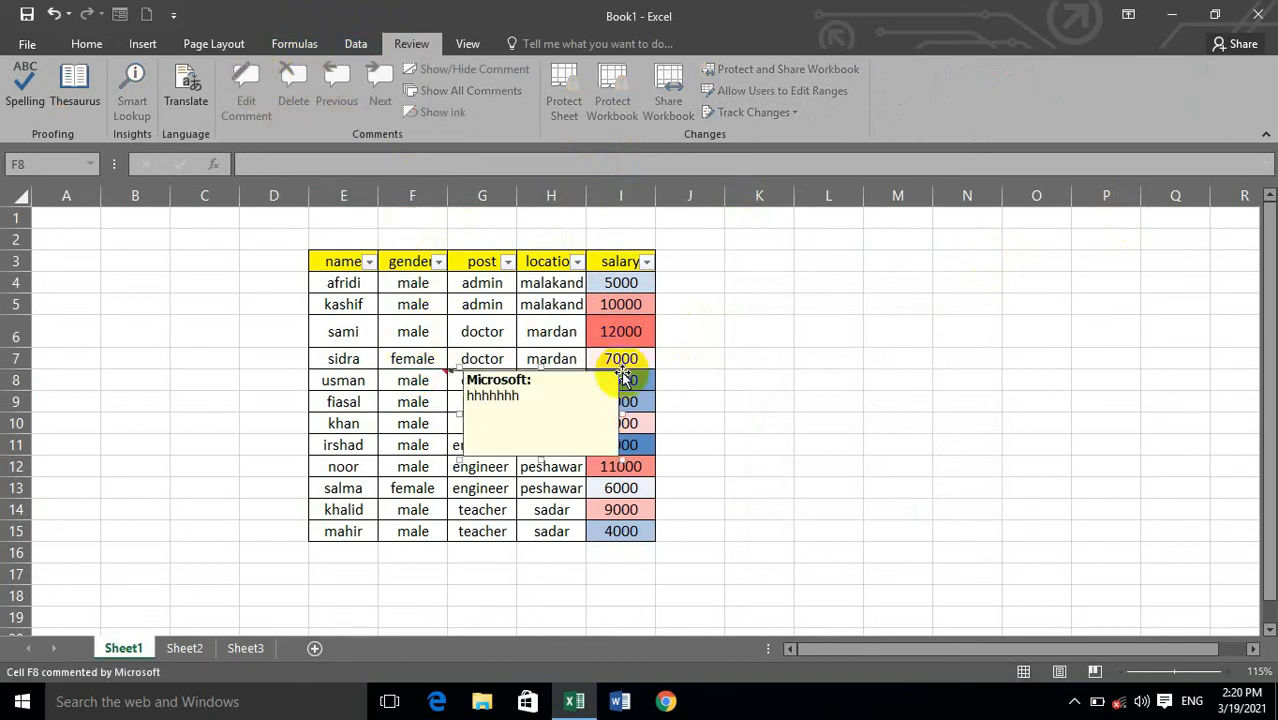
pyautogui.click(915, 418)
pyautogui.click(1108, 358)
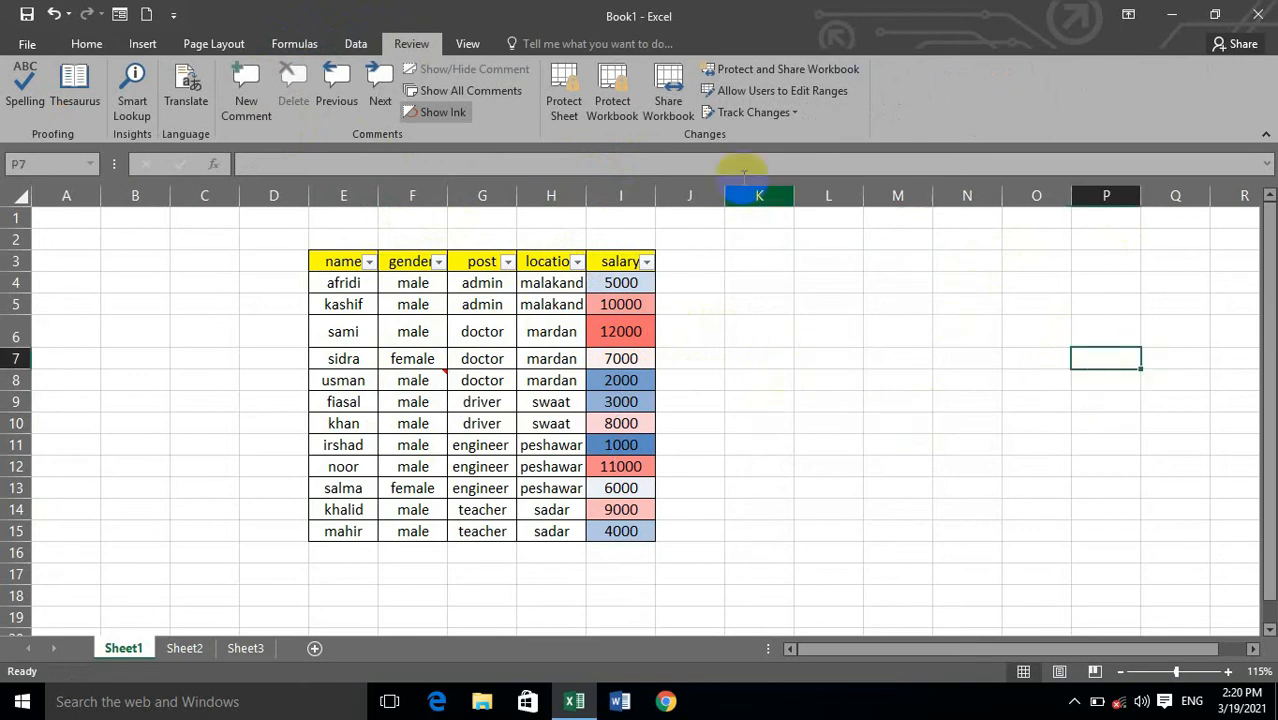
# - Select the commented cells in the sheet using Go To Special with the Comments option
pyautogui.click(90, 44)
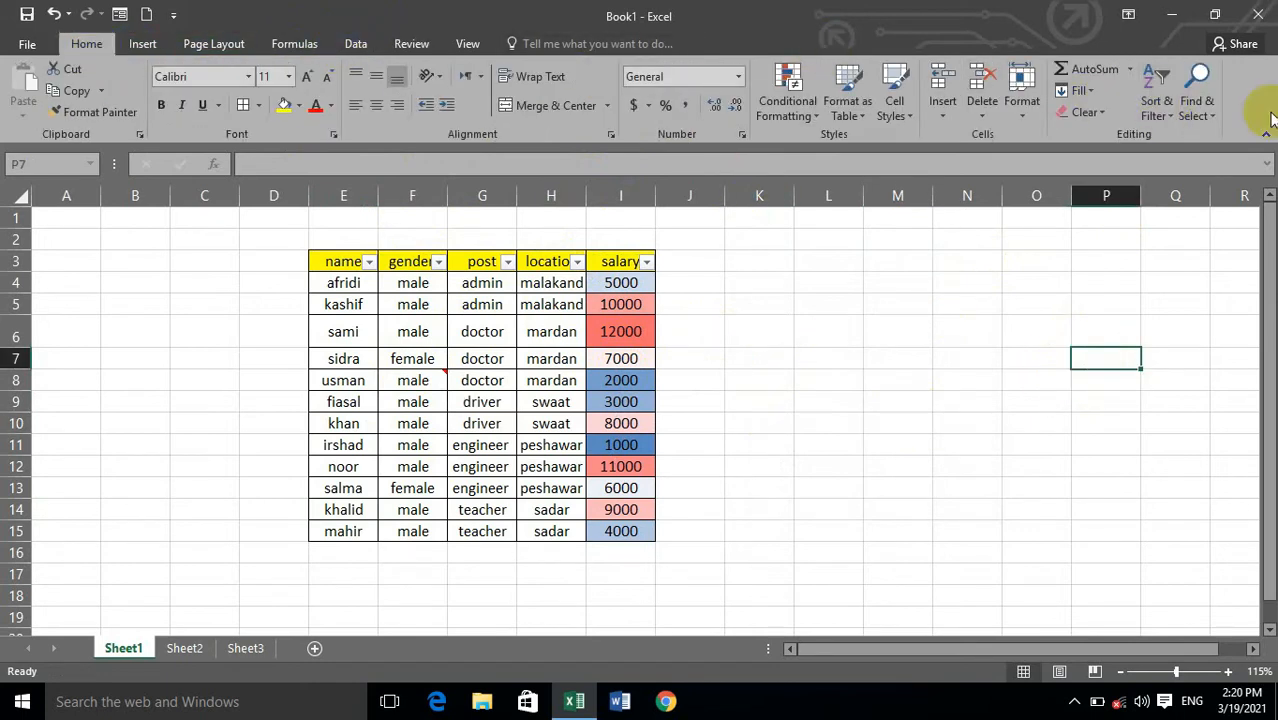
pyautogui.click(1185, 90)
pyautogui.click(1138, 177)
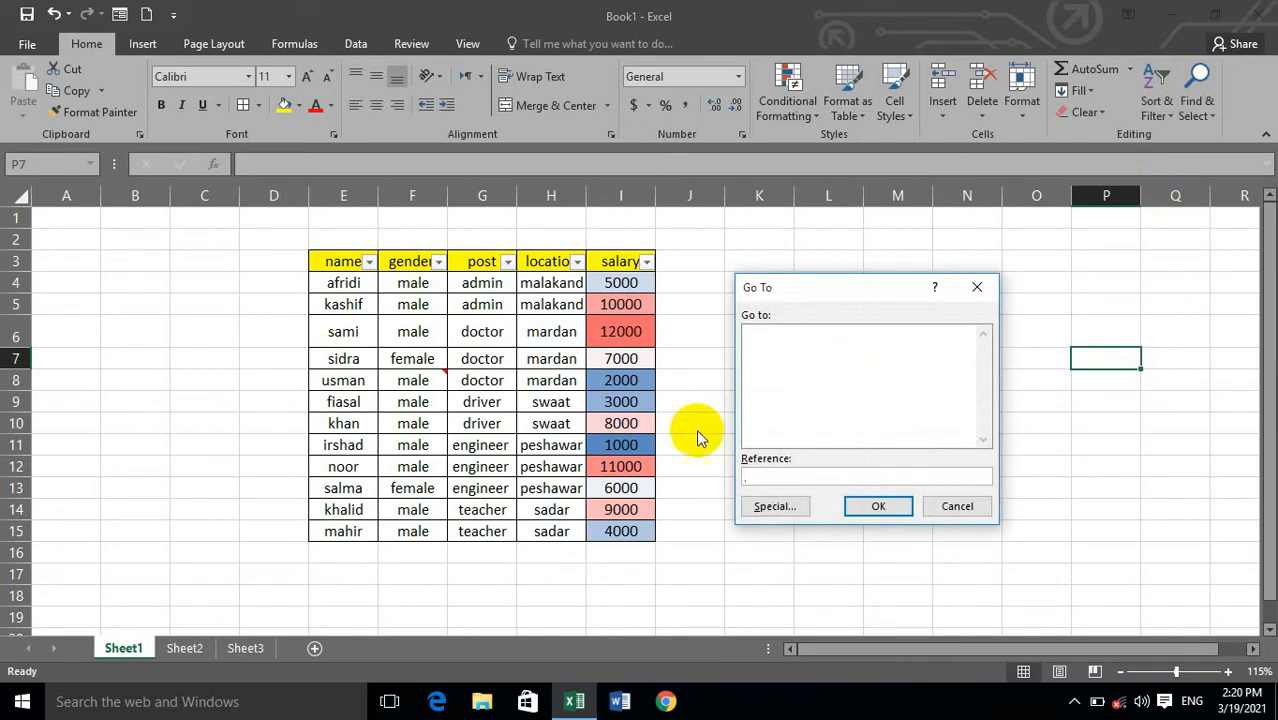
pyautogui.click(774, 506)
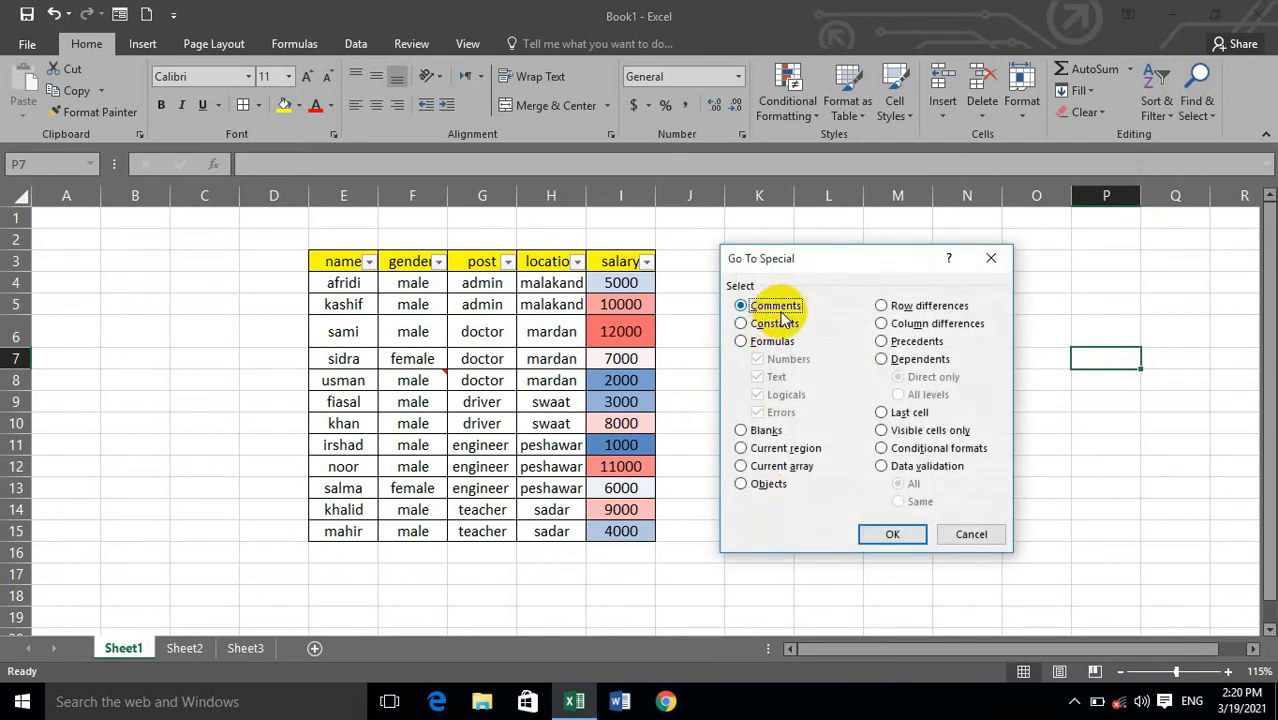
pyautogui.click(882, 536)
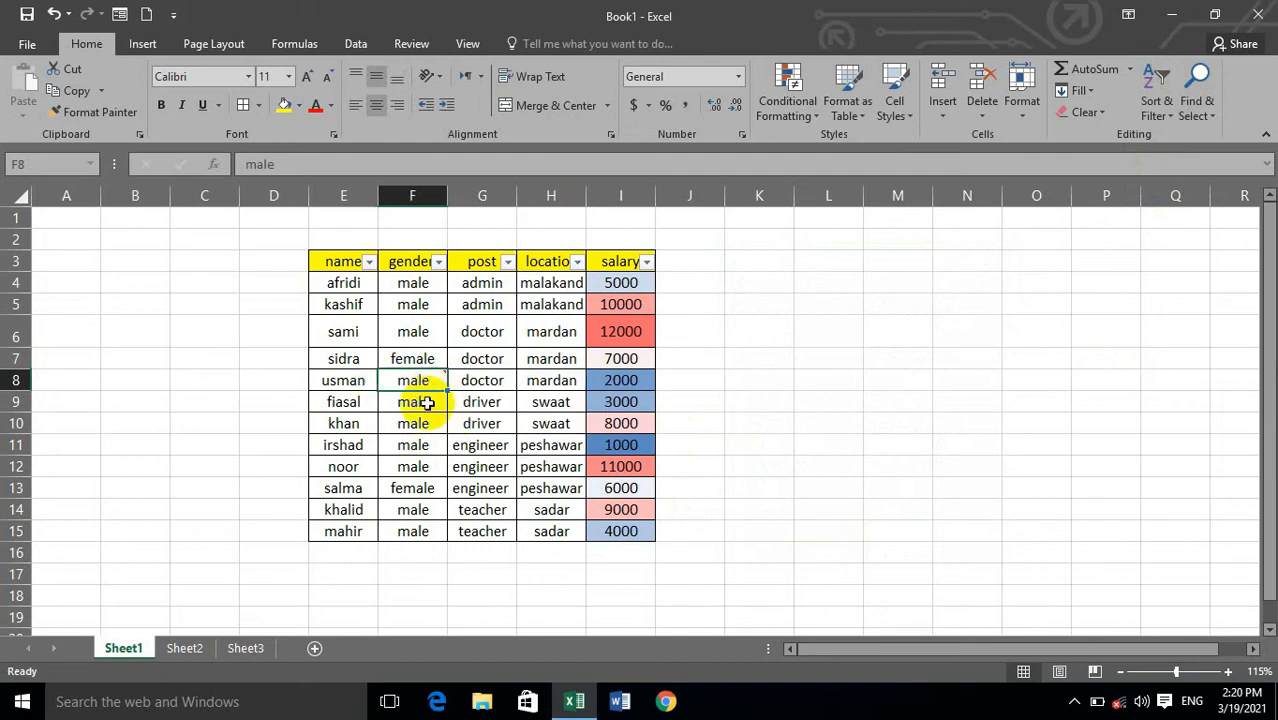
pyautogui.click(1196, 104)
pyautogui.click(1160, 184)
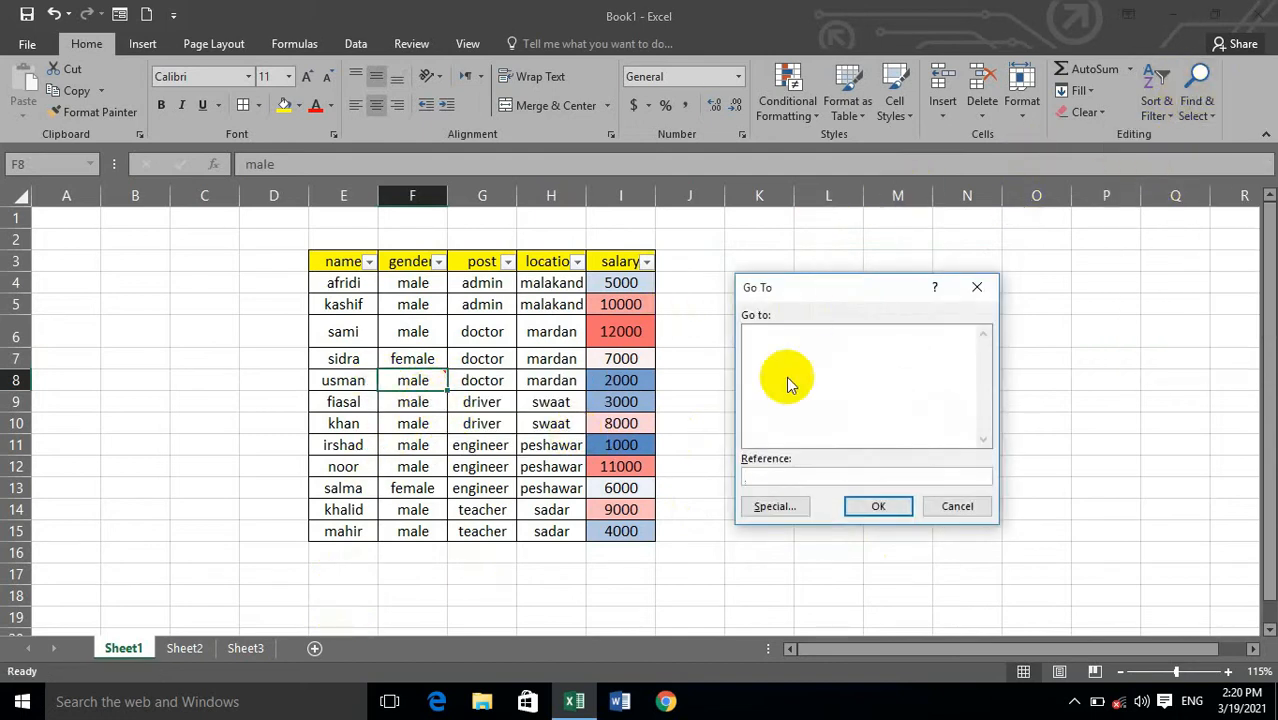
pyautogui.click(776, 507)
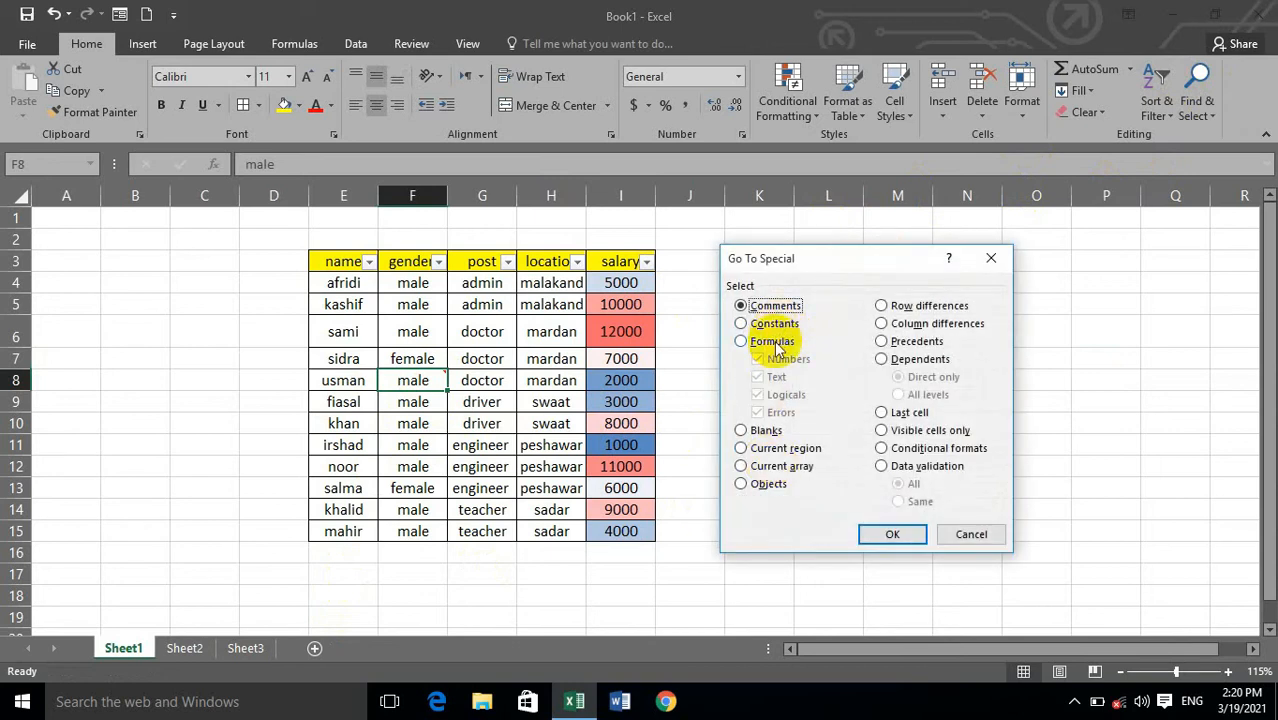
pyautogui.click(970, 534)
# - Select all cells containing constants in the sheet using Go To Special with the Constants option
pyautogui.click(1110, 358)
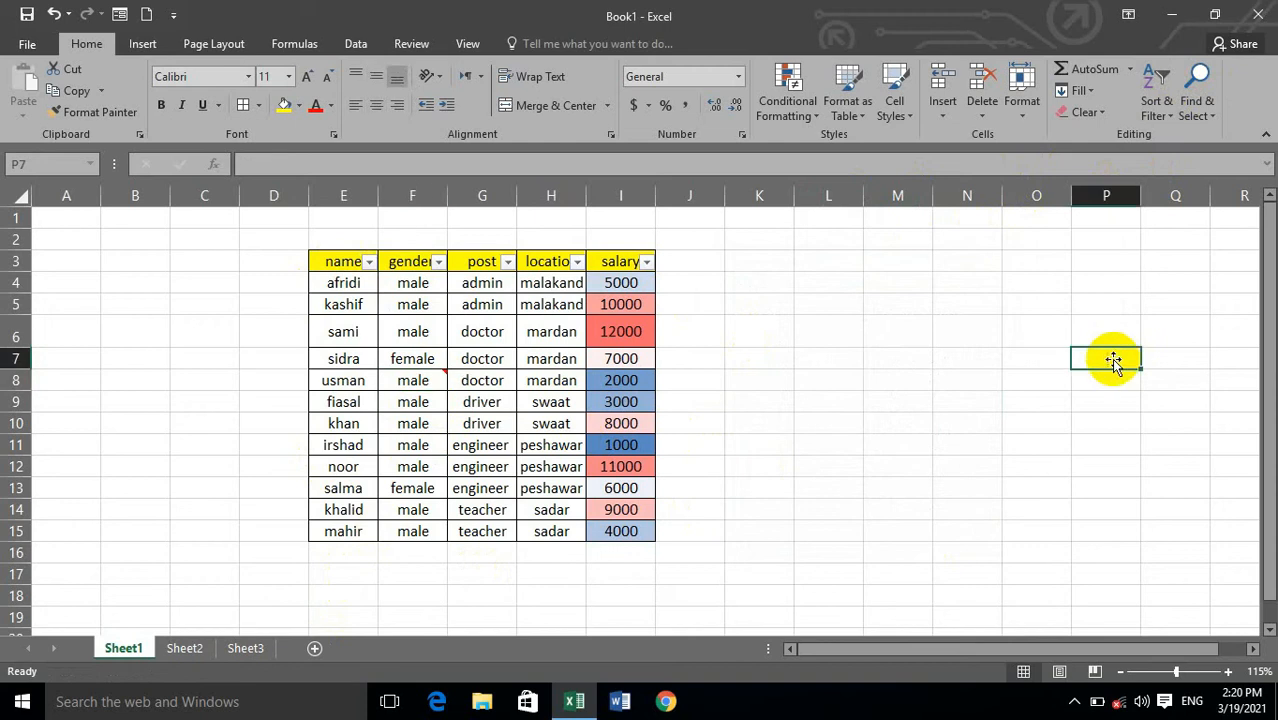
pyautogui.click(1195, 116)
pyautogui.click(1155, 180)
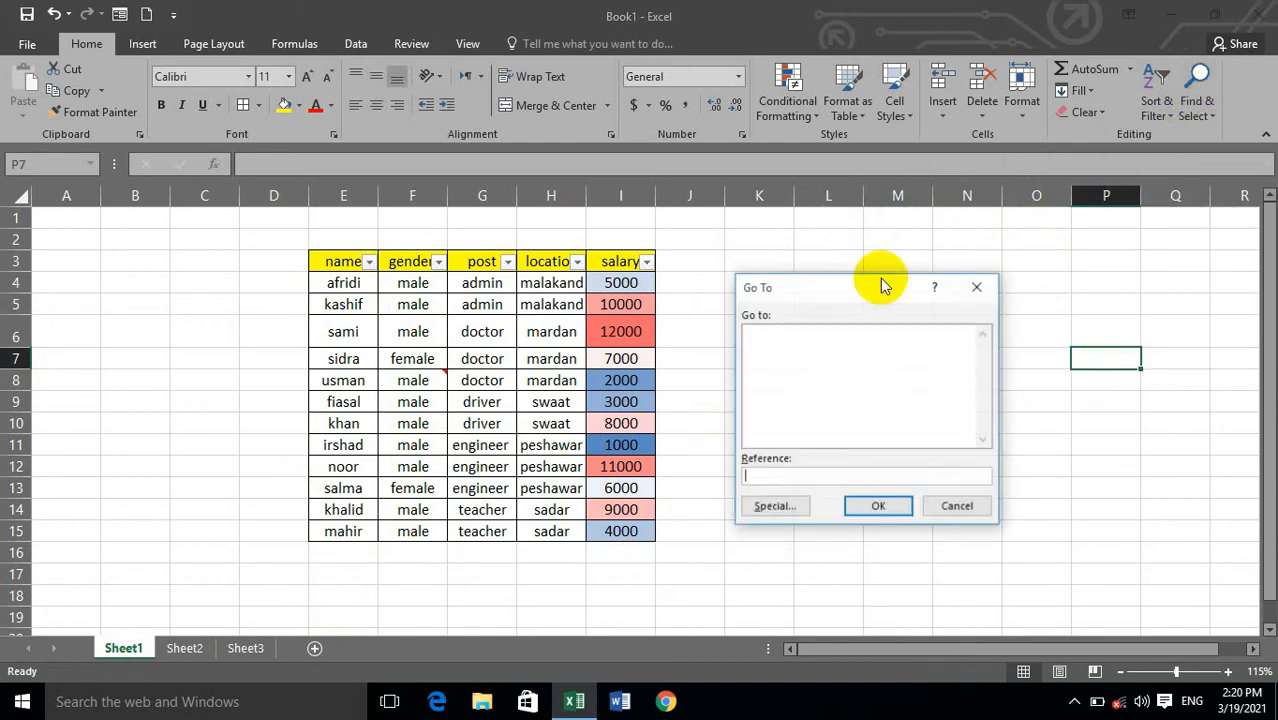
pyautogui.click(775, 505)
pyautogui.click(775, 323)
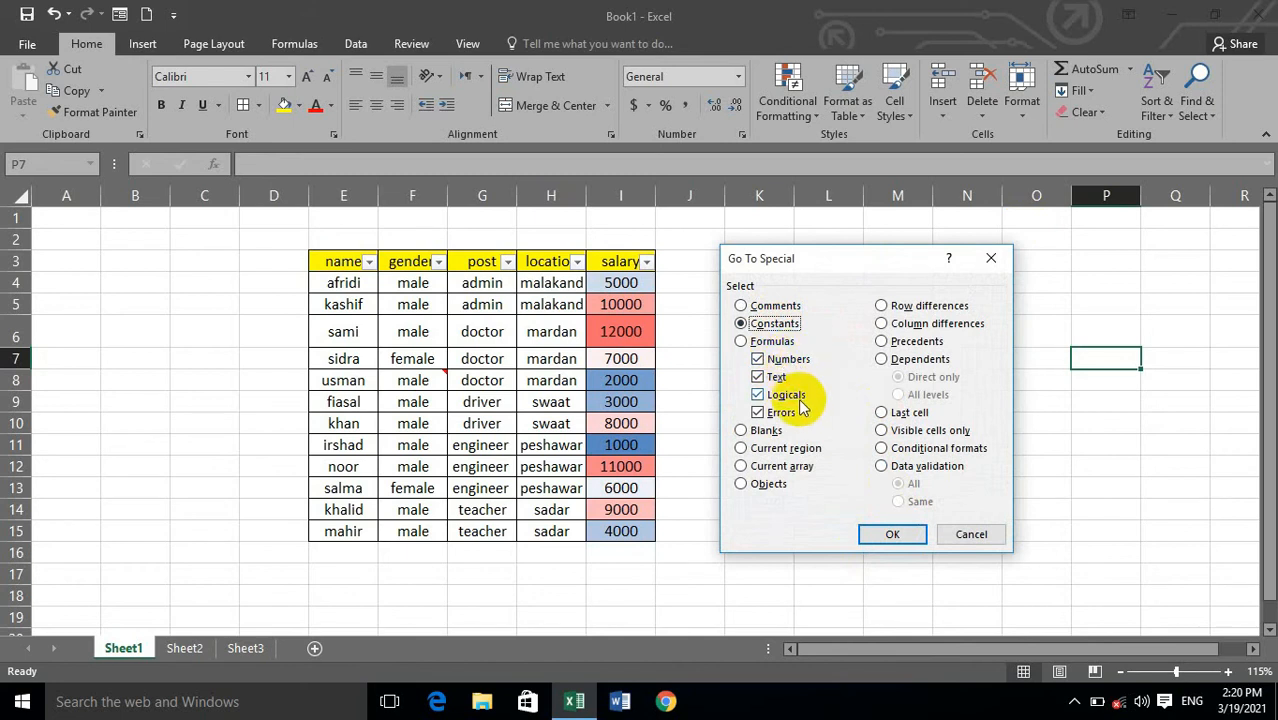
pyautogui.click(888, 536)
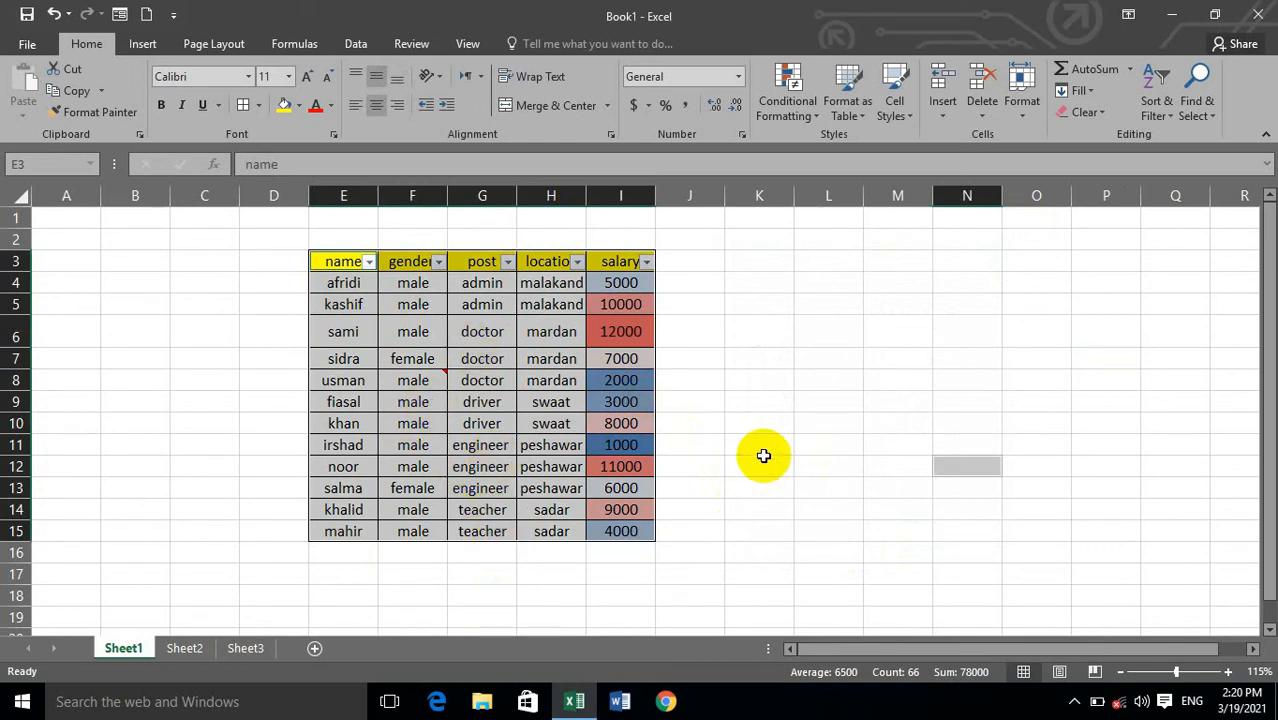
pyautogui.click(1137, 264)
pyautogui.click(1205, 108)
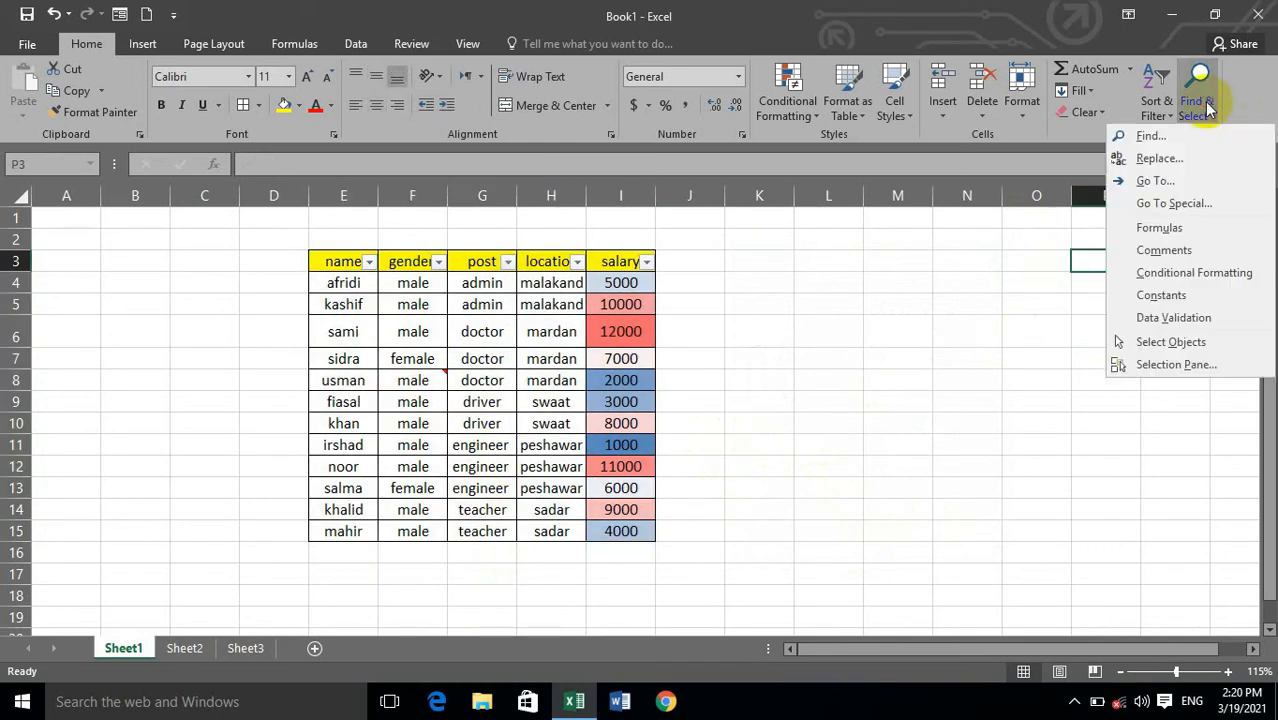
pyautogui.click(1155, 181)
pyautogui.click(762, 506)
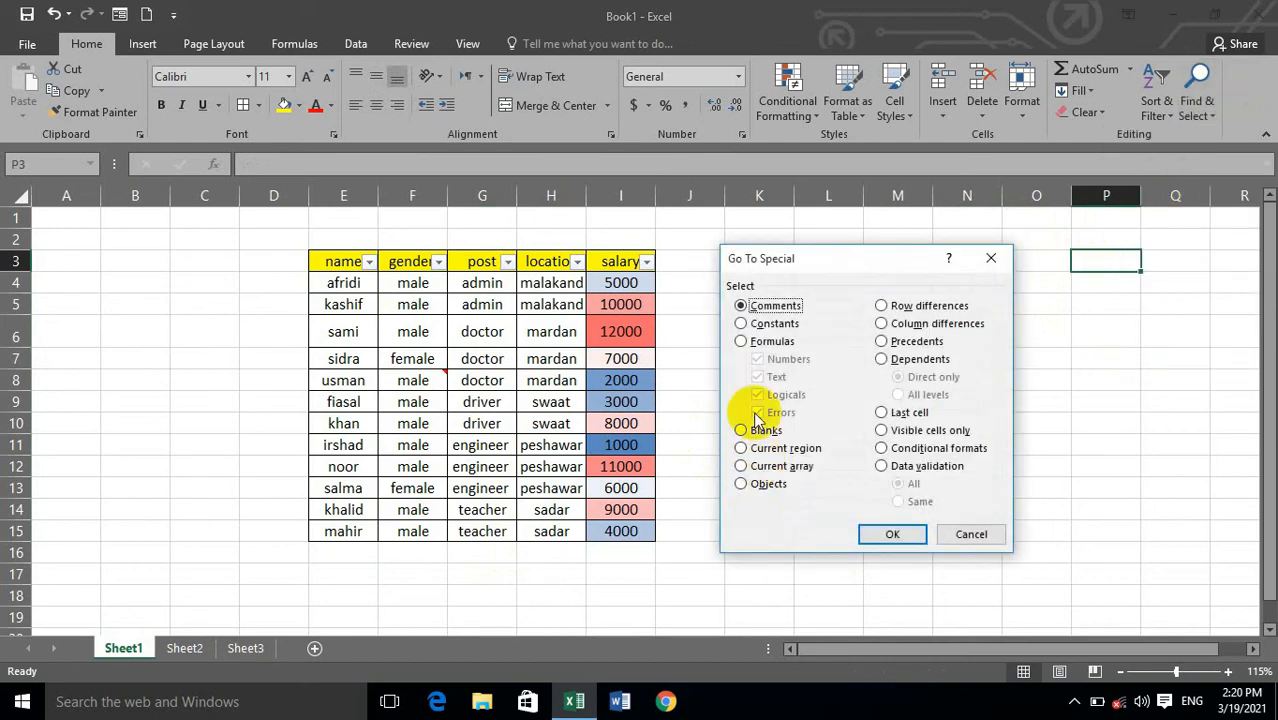
pyautogui.click(966, 533)
# - Enter the formula =SUM(I4:I15) in cell L12 to total the salary column
pyautogui.click(838, 470)
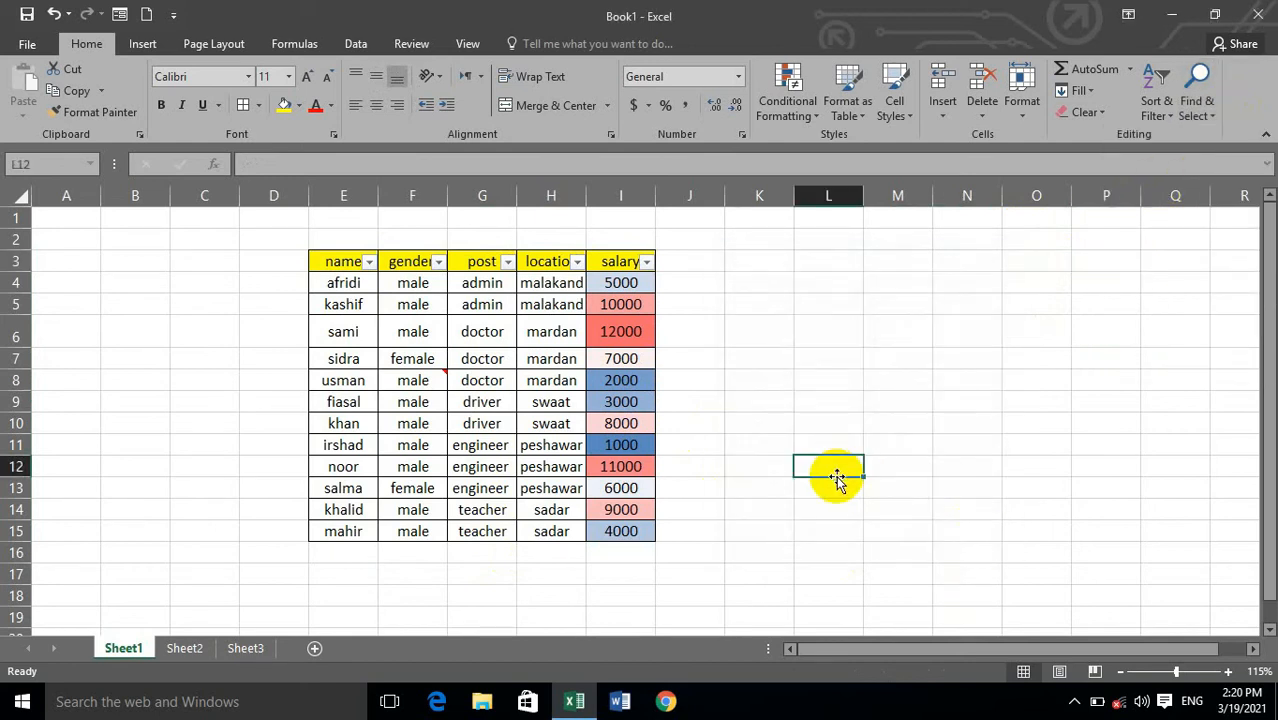
pyautogui.write('=sum')
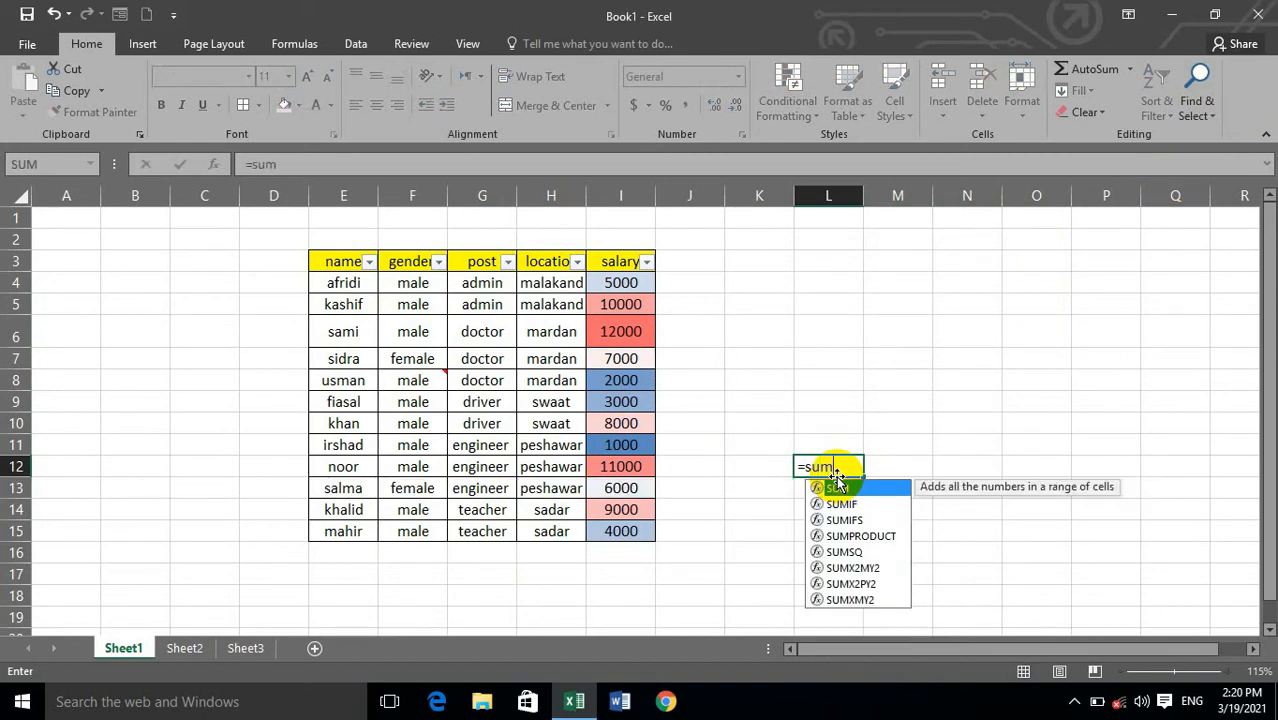
pyautogui.write('(')
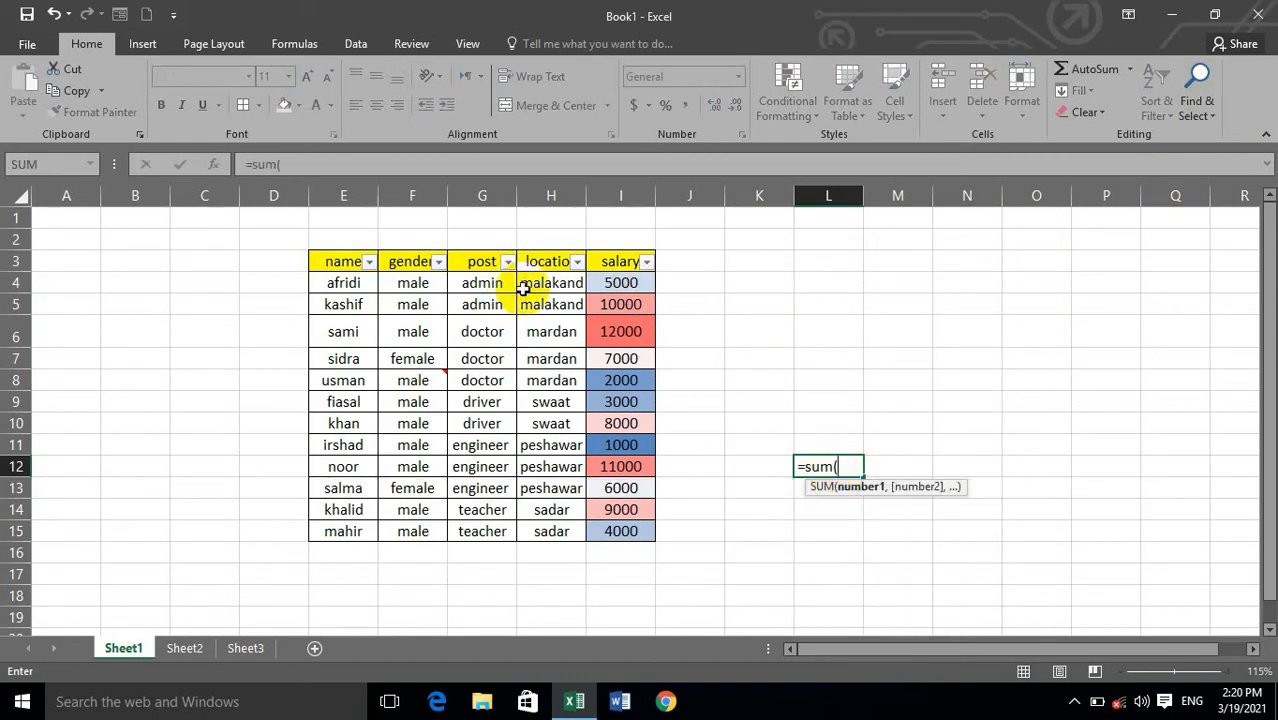
pyautogui.moveTo(615, 283); pyautogui.dragTo(607, 531)
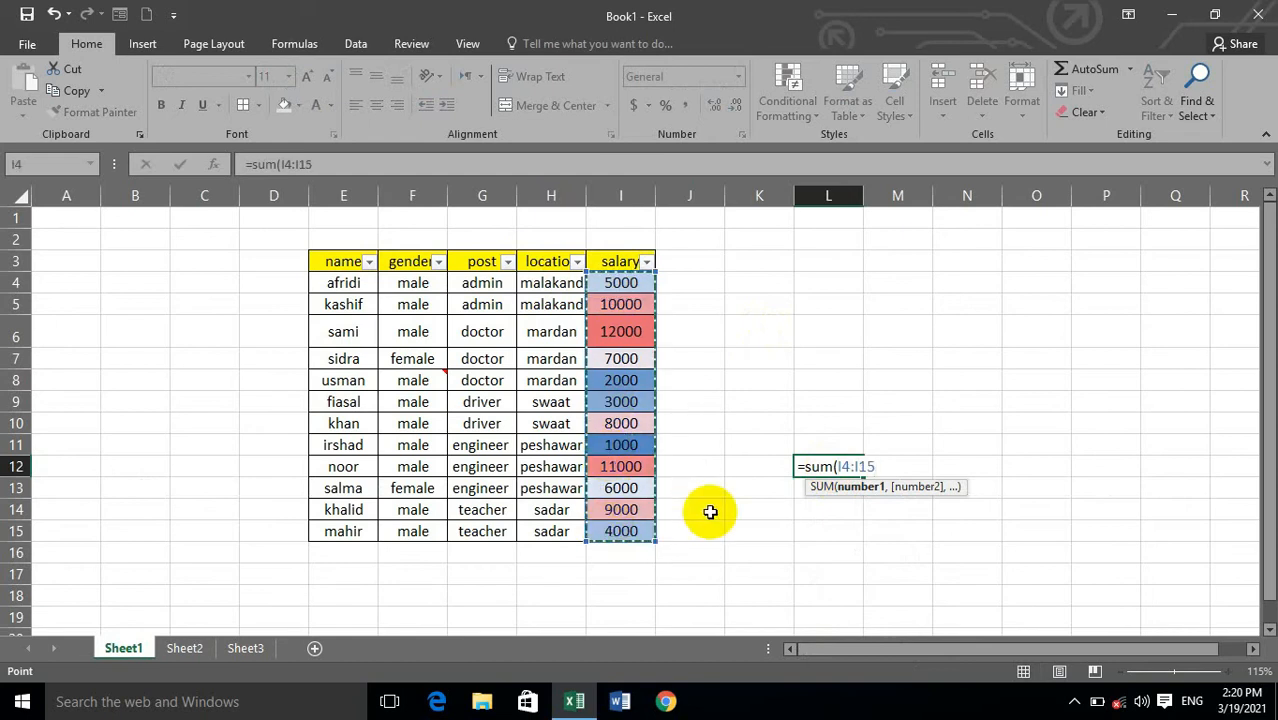
pyautogui.write(')')
pyautogui.press('Return')
pyautogui.click(759, 330)
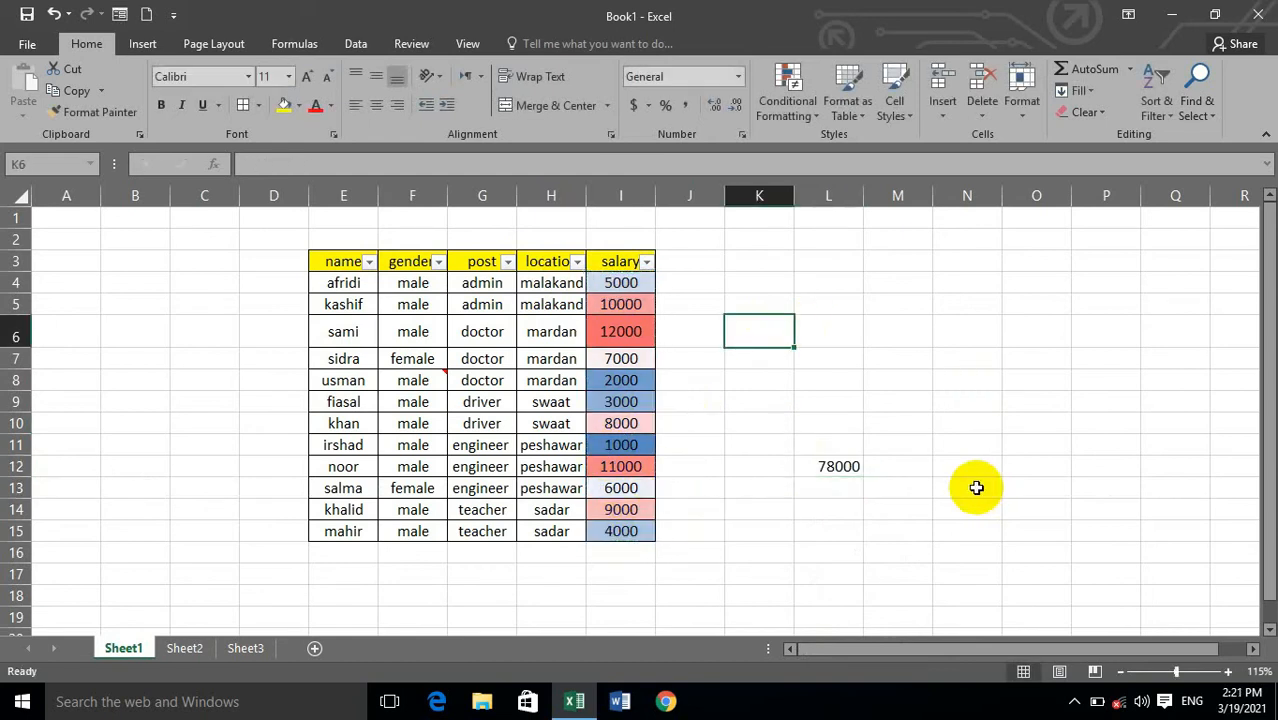
# - Select the cells containing formulas using Go To Special with the Formulas option, and keep cell L12 selected
pyautogui.click(1224, 104)
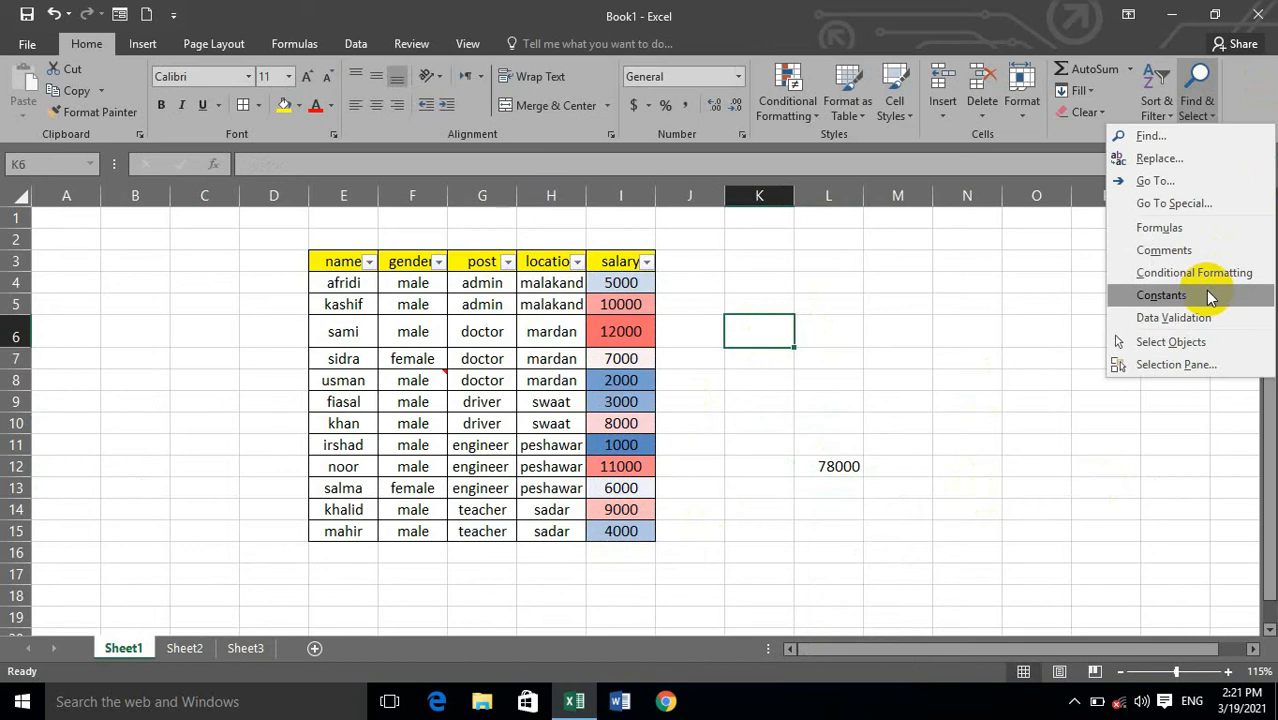
pyautogui.click(1160, 178)
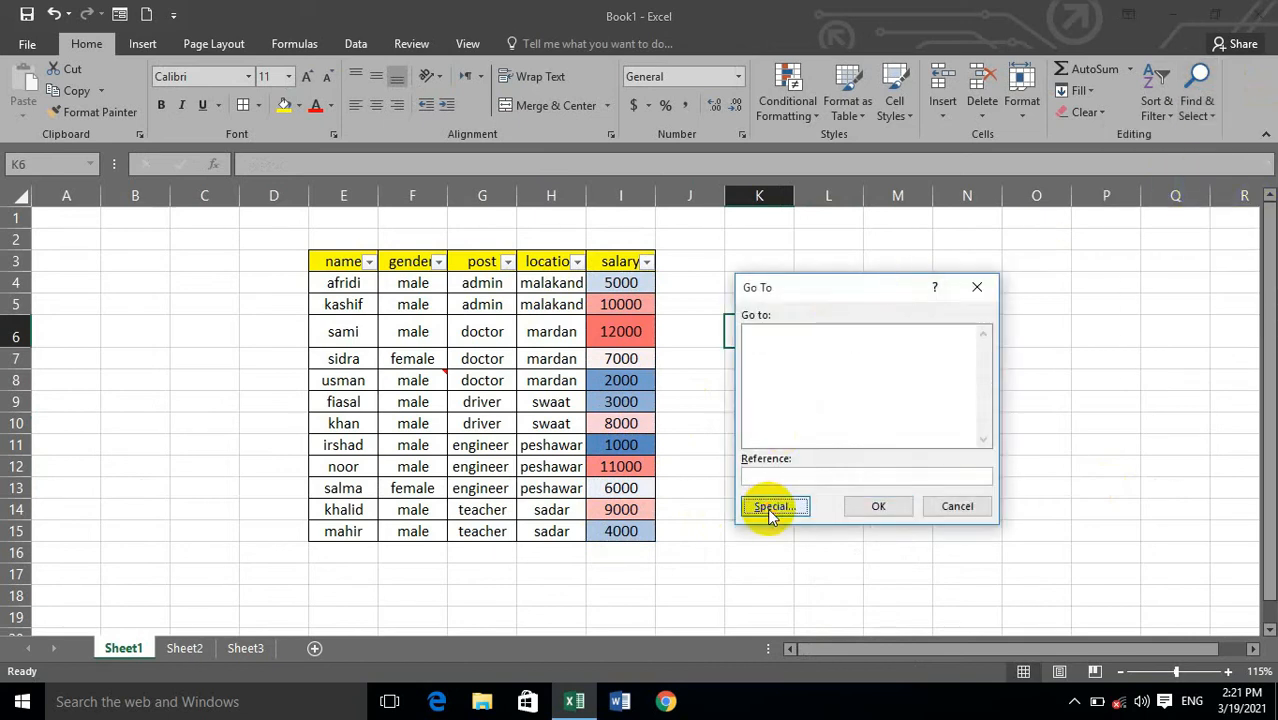
pyautogui.click(770, 425)
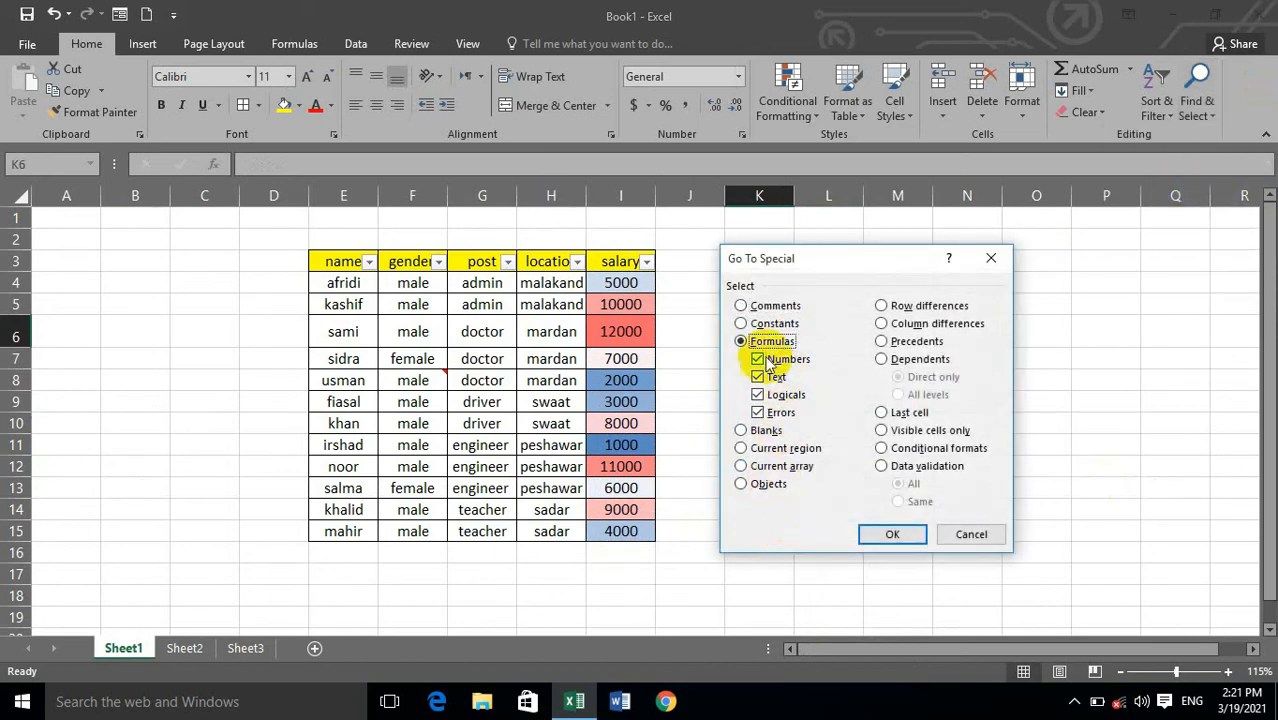
pyautogui.click(882, 534)
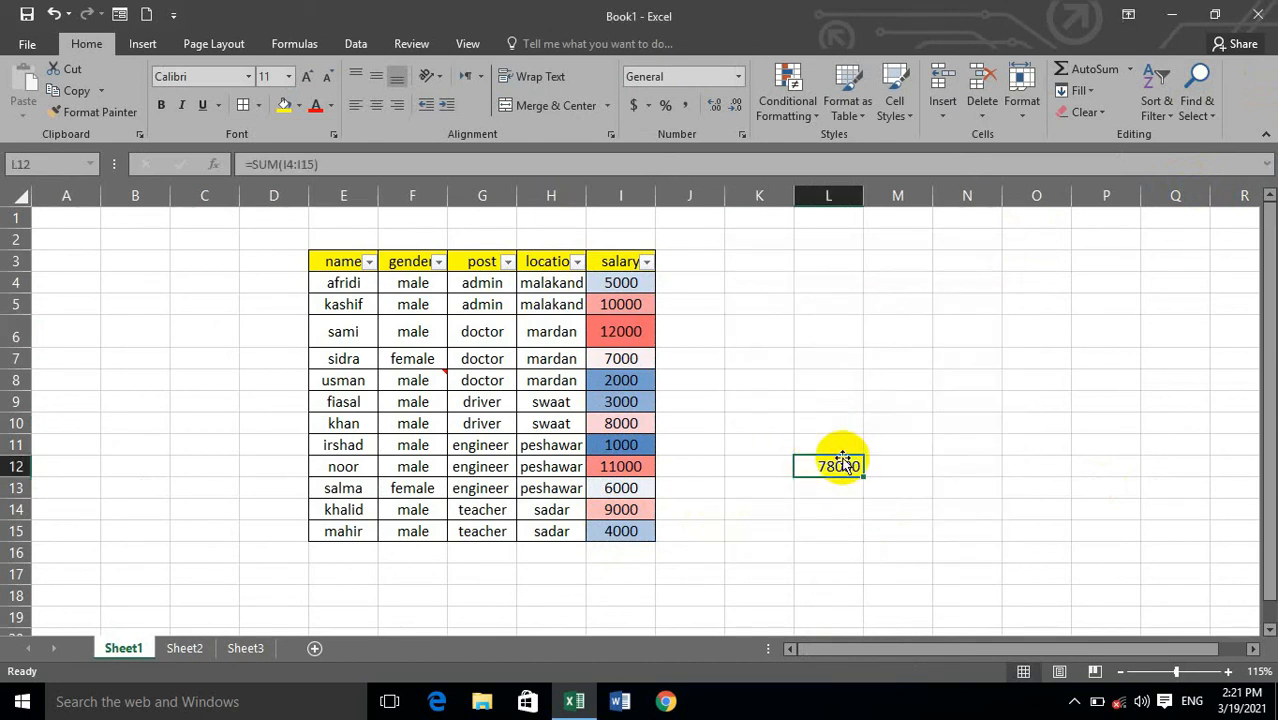
pyautogui.click(888, 421)
pyautogui.click(836, 466)
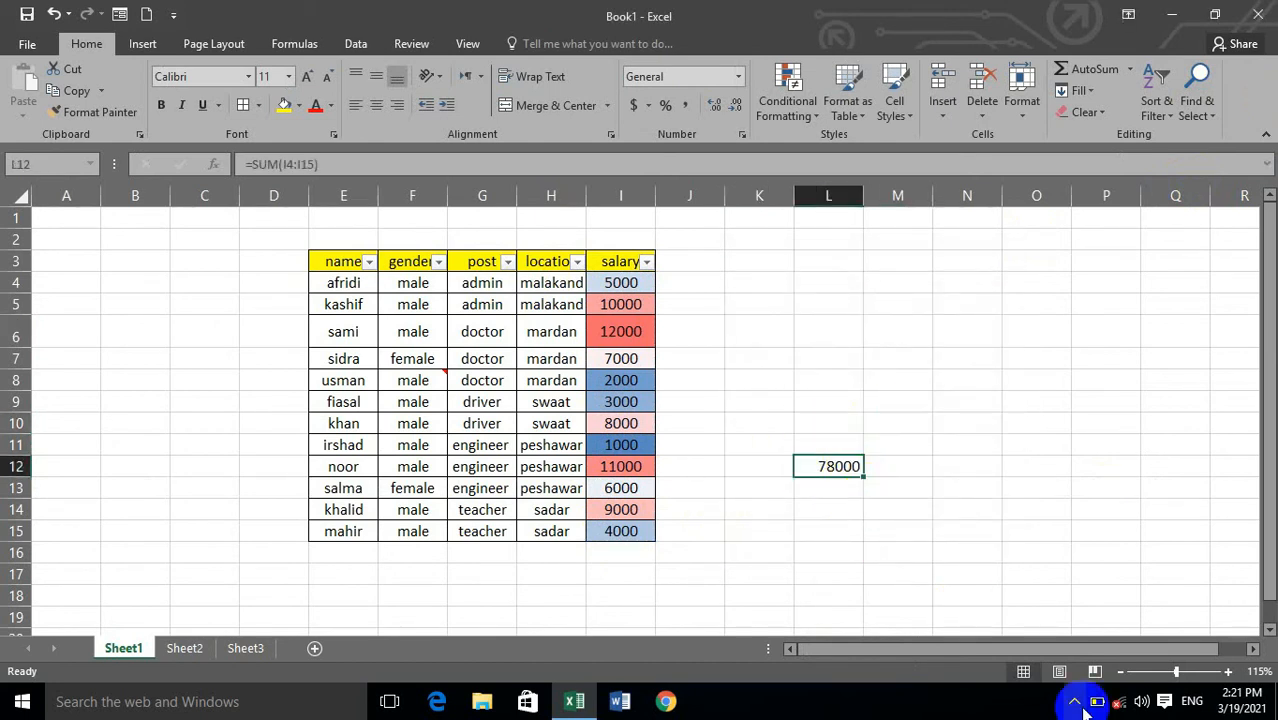
# - Review the remaining Go To Special options, including Conditional formats and Data validation, and close the dialog without selecting anything
pyautogui.click(575, 701)
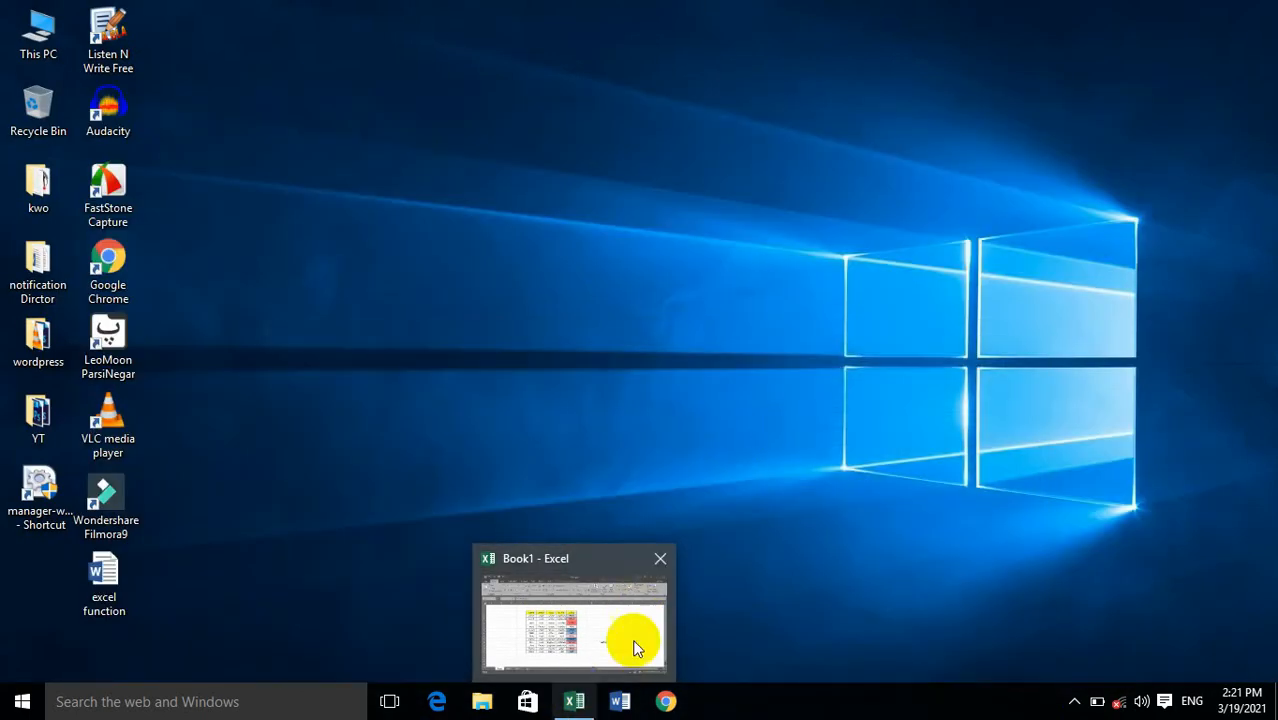
pyautogui.click(627, 652)
pyautogui.click(1214, 118)
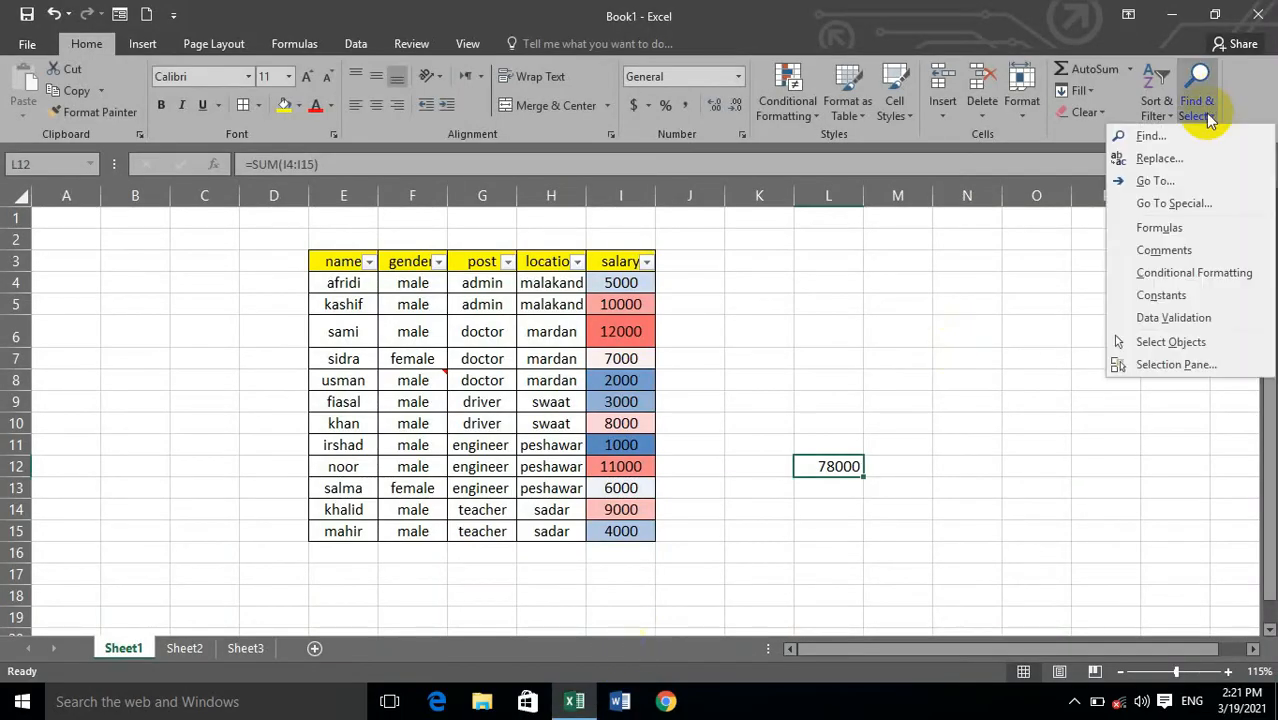
pyautogui.click(1150, 185)
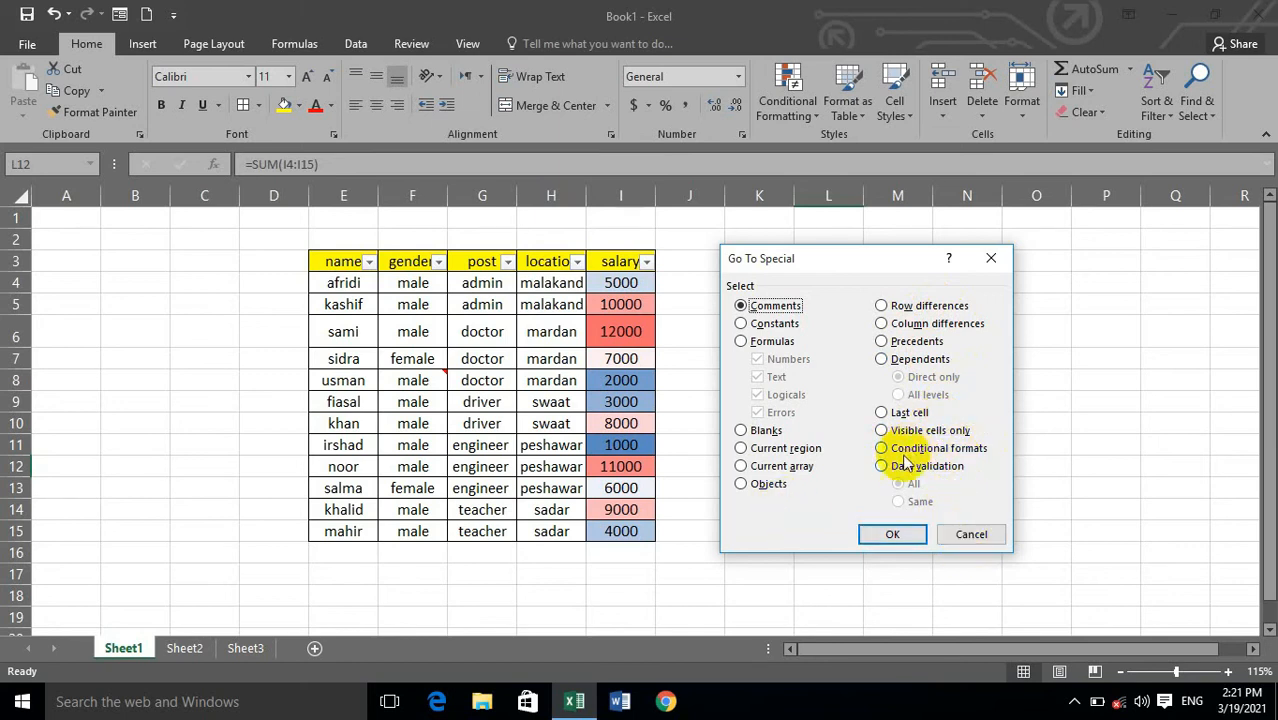
pyautogui.click(945, 534)
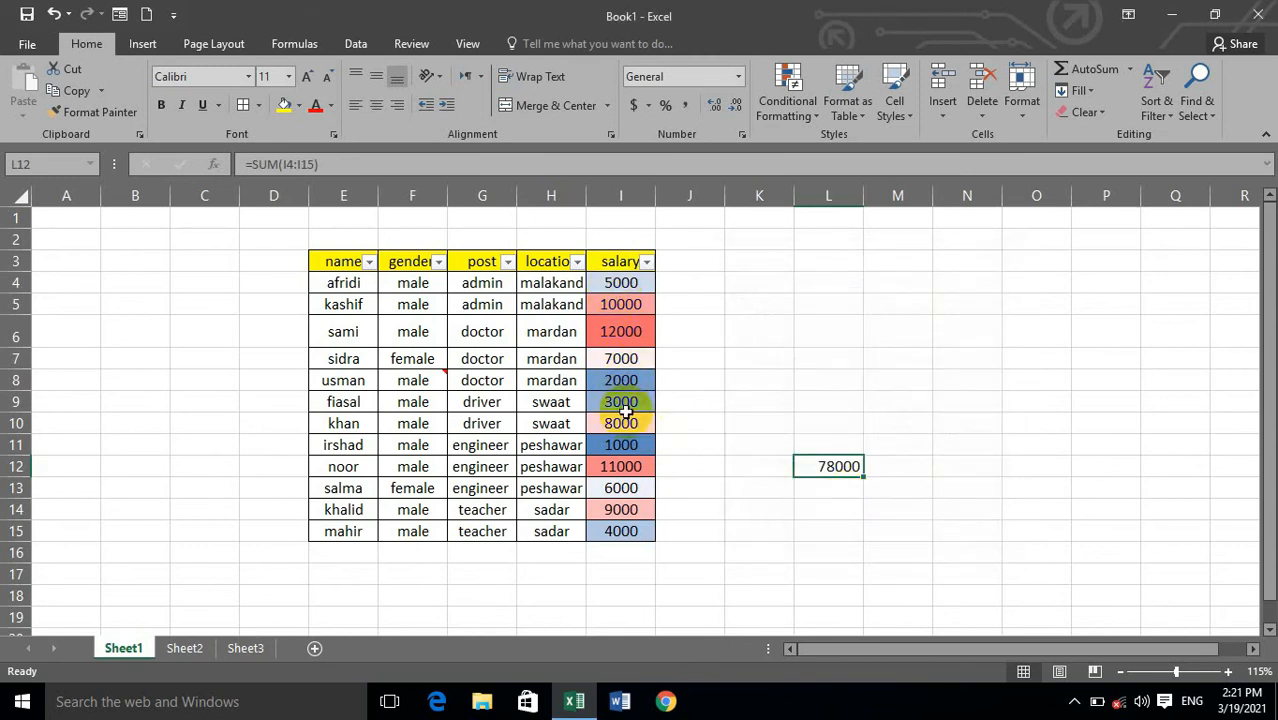
# - Select the conditionally formatted cells in the sheet using Go To Special with the Conditional formats option
pyautogui.click(945, 425)
pyautogui.click(1190, 100)
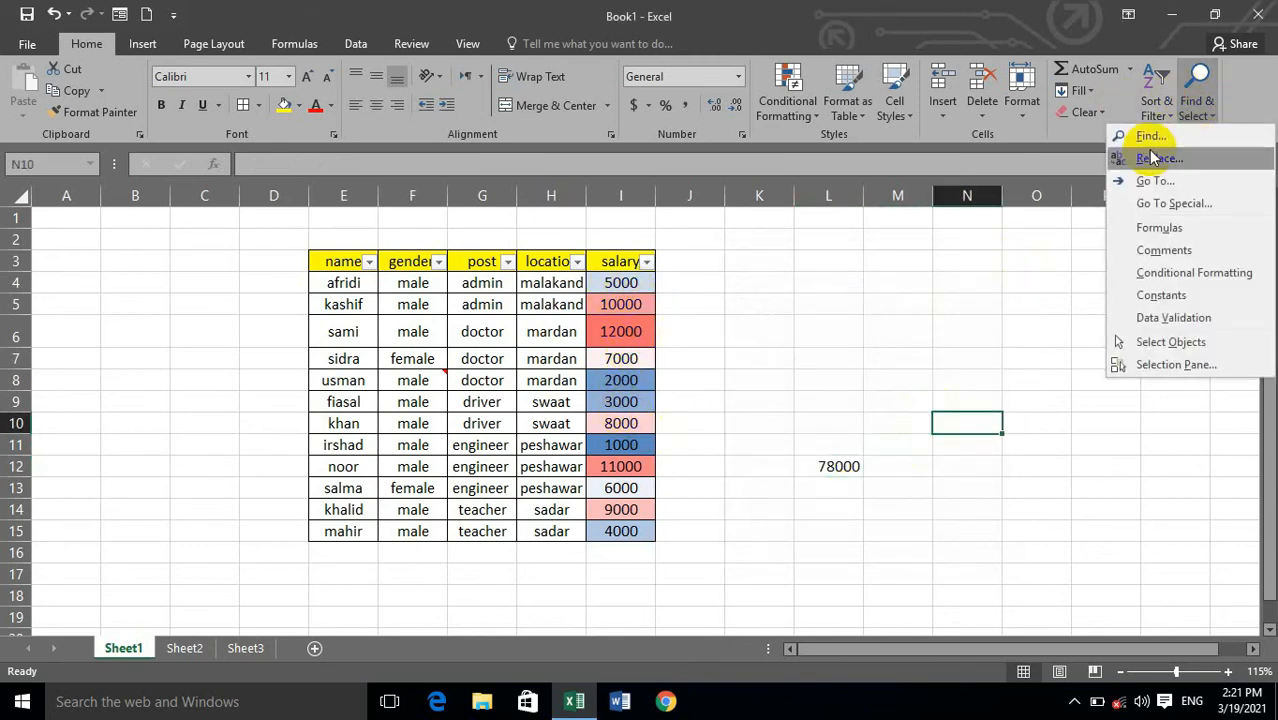
pyautogui.click(1115, 192)
pyautogui.click(778, 505)
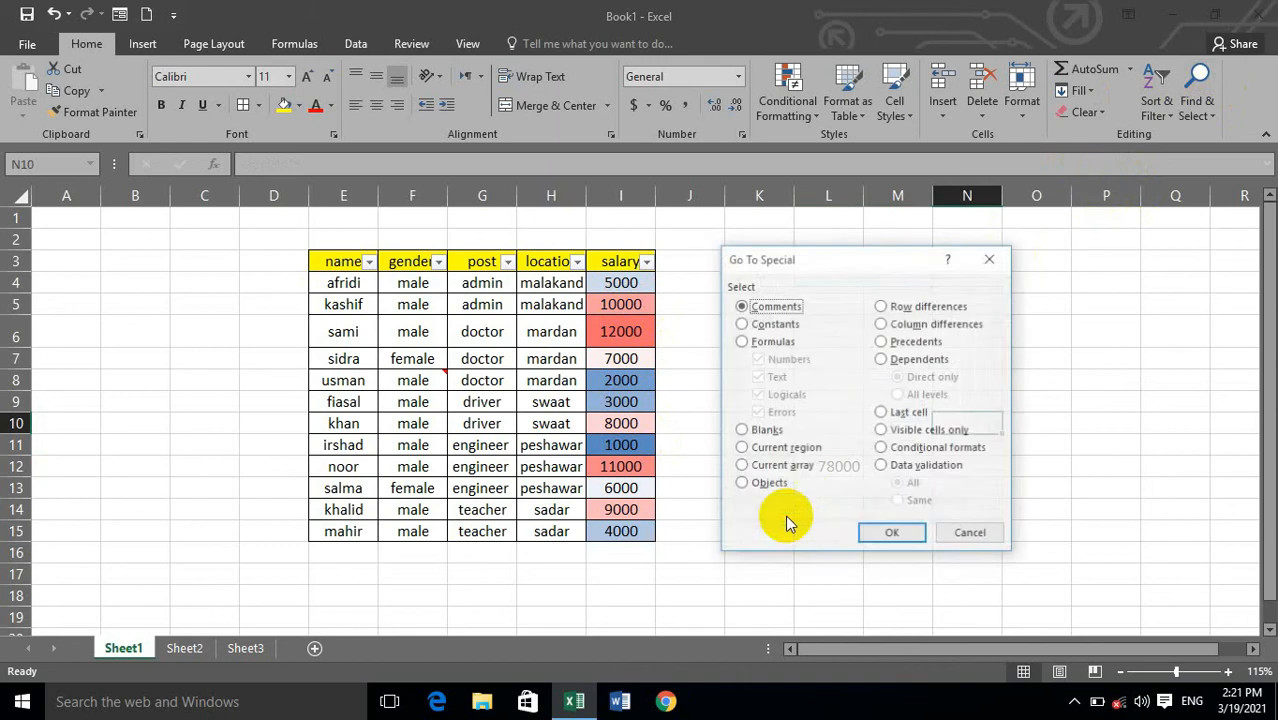
pyautogui.click(892, 534)
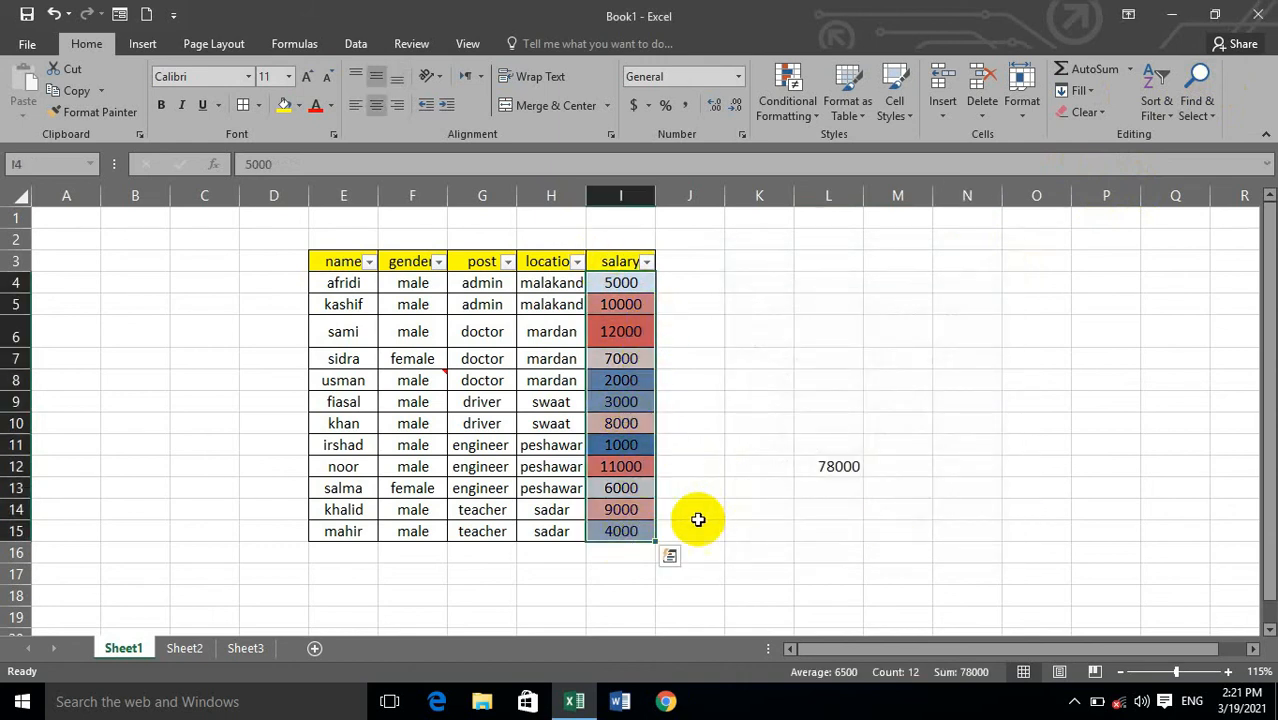
pyautogui.click(1198, 108)
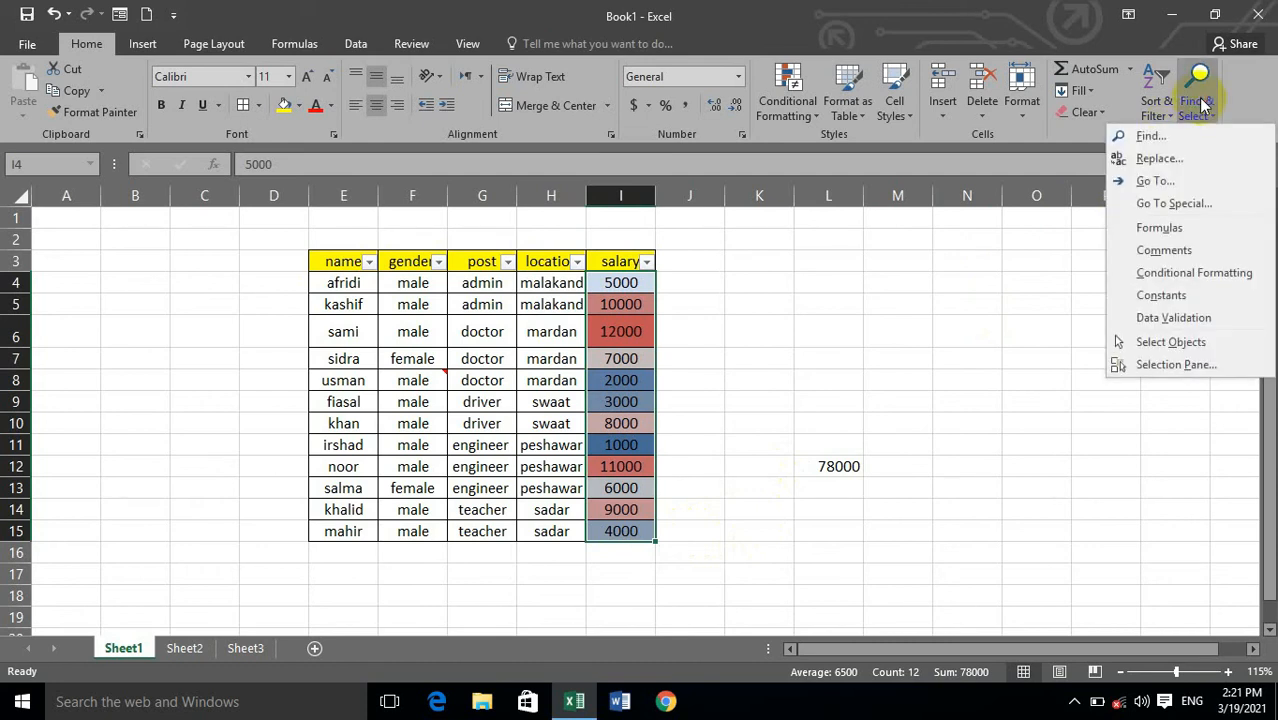
pyautogui.click(984, 325)
# - Draw an oval shape about 1.58" high and 1.35" wide over columns B and C beside the table, and leave the shape
pyautogui.click(143, 39)
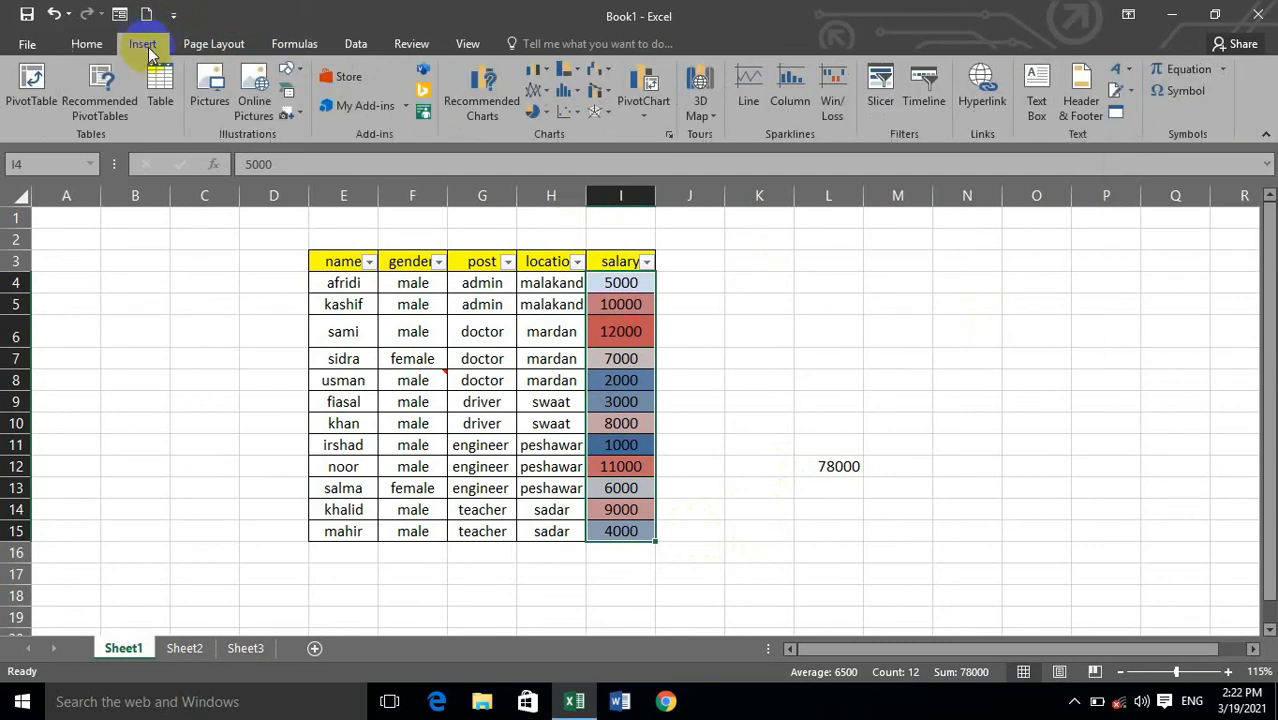
pyautogui.click(288, 82)
pyautogui.click(344, 131)
pyautogui.moveTo(98, 283)
pyautogui.mouseDown()
pyautogui.moveTo(314, 377)
pyautogui.moveTo(239, 446)
pyautogui.mouseUp()
pyautogui.click(890, 425)
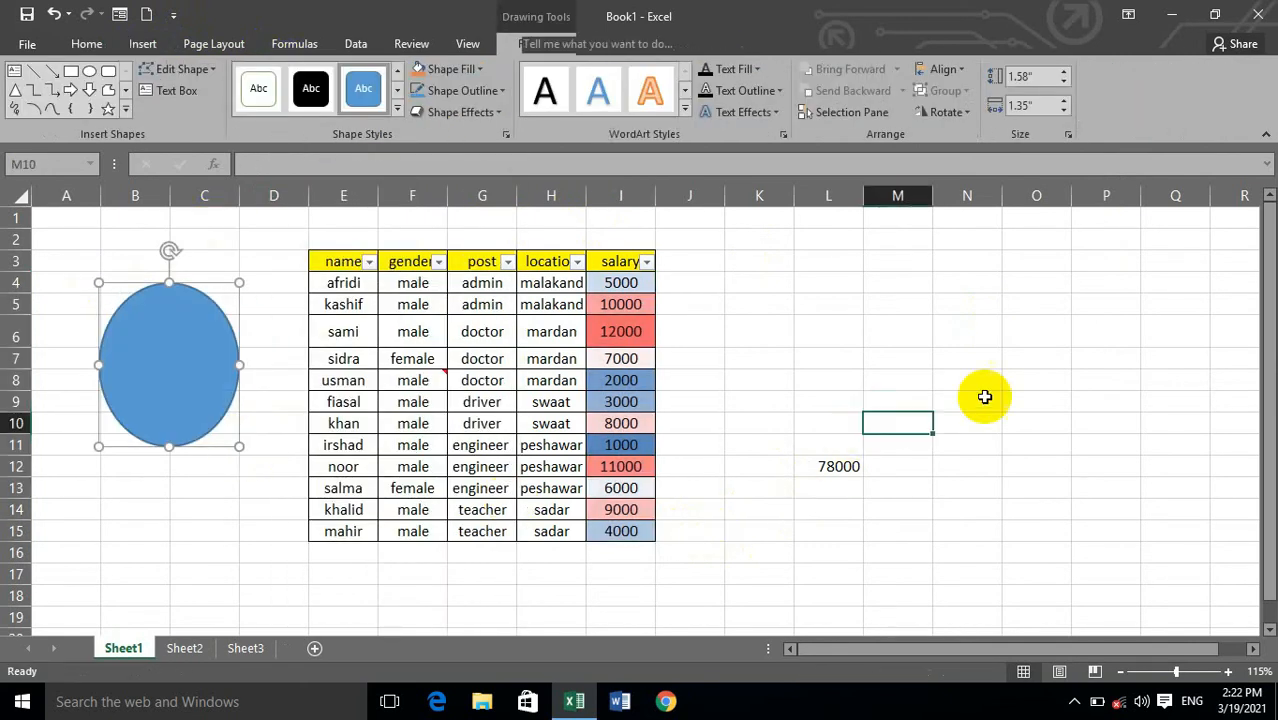
# - Select the drawn shape using Go To Special with the Objects option
pyautogui.click(1197, 95)
pyautogui.click(1160, 181)
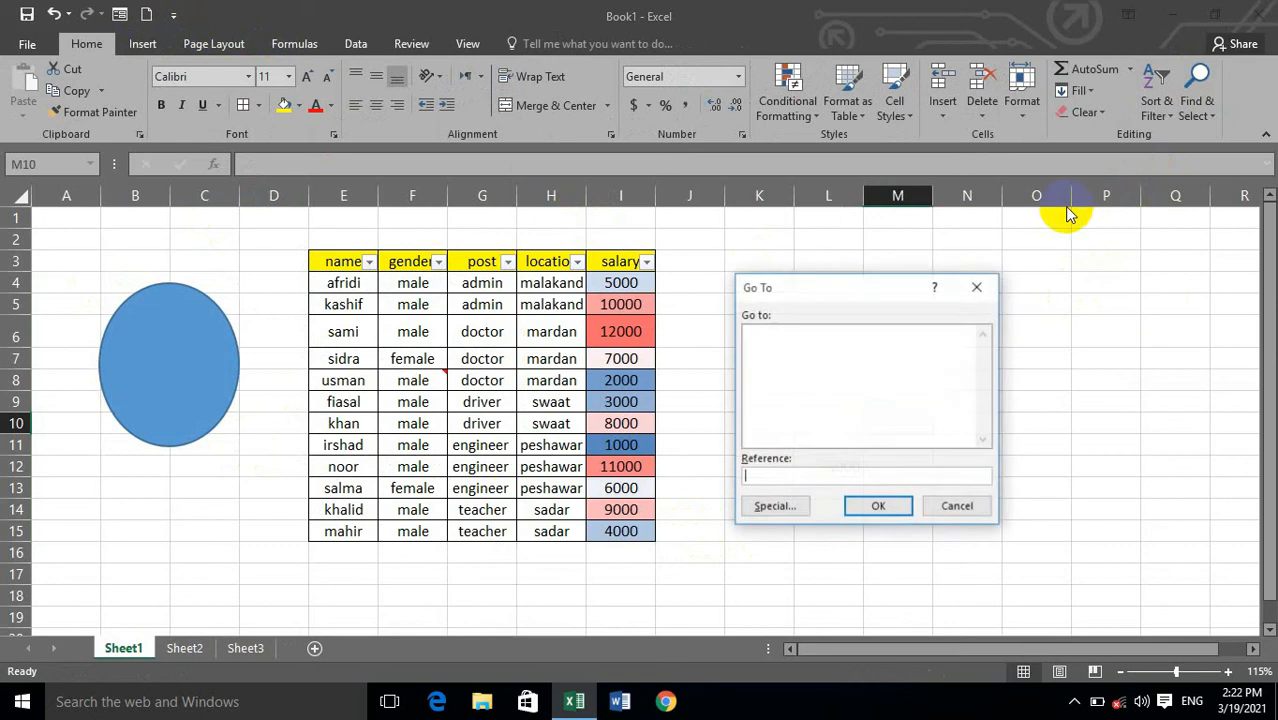
pyautogui.click(764, 502)
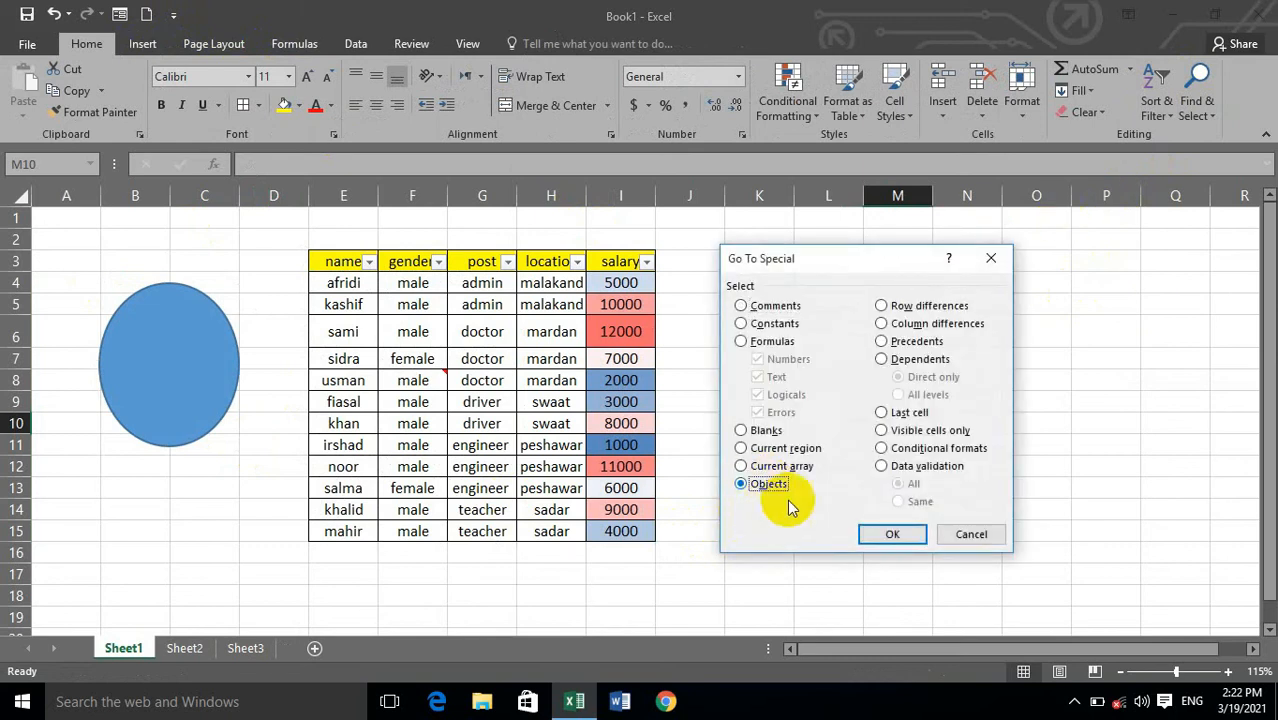
pyautogui.click(888, 534)
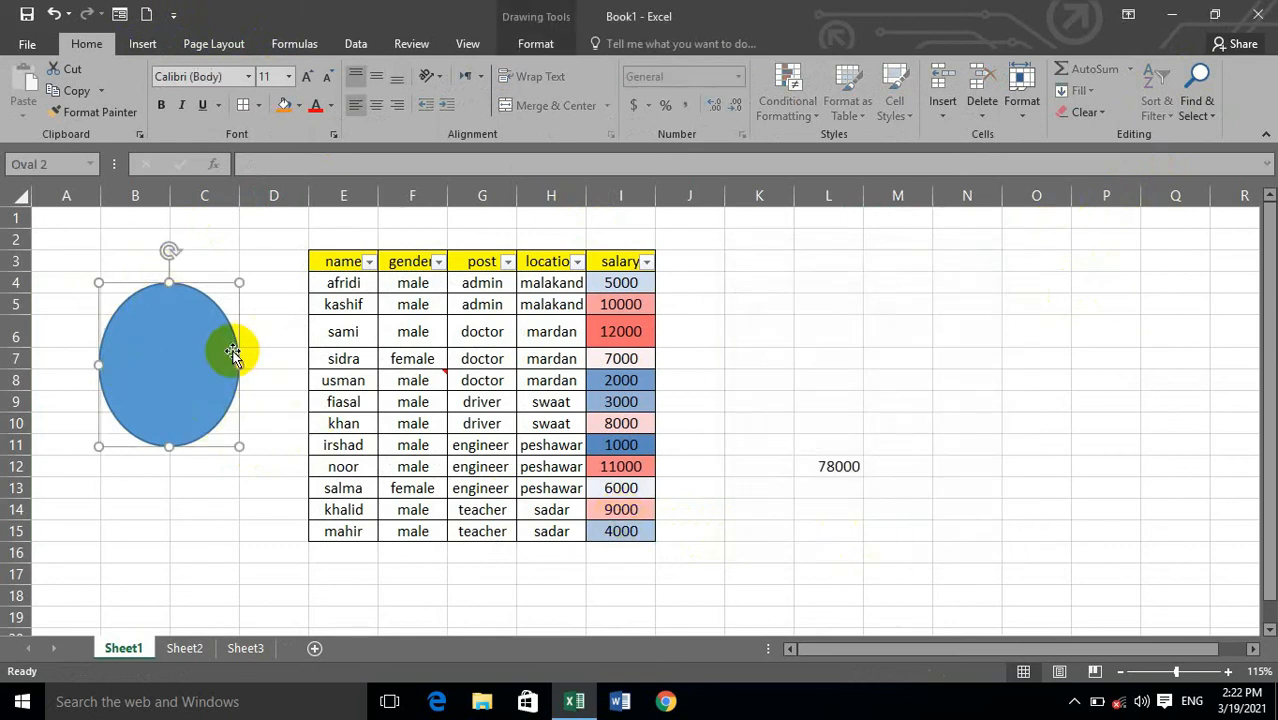
# - Select the formula cells and the commented cells in turn with the direct Formulas and Comments commands of Find & Select
pyautogui.click(1197, 98)
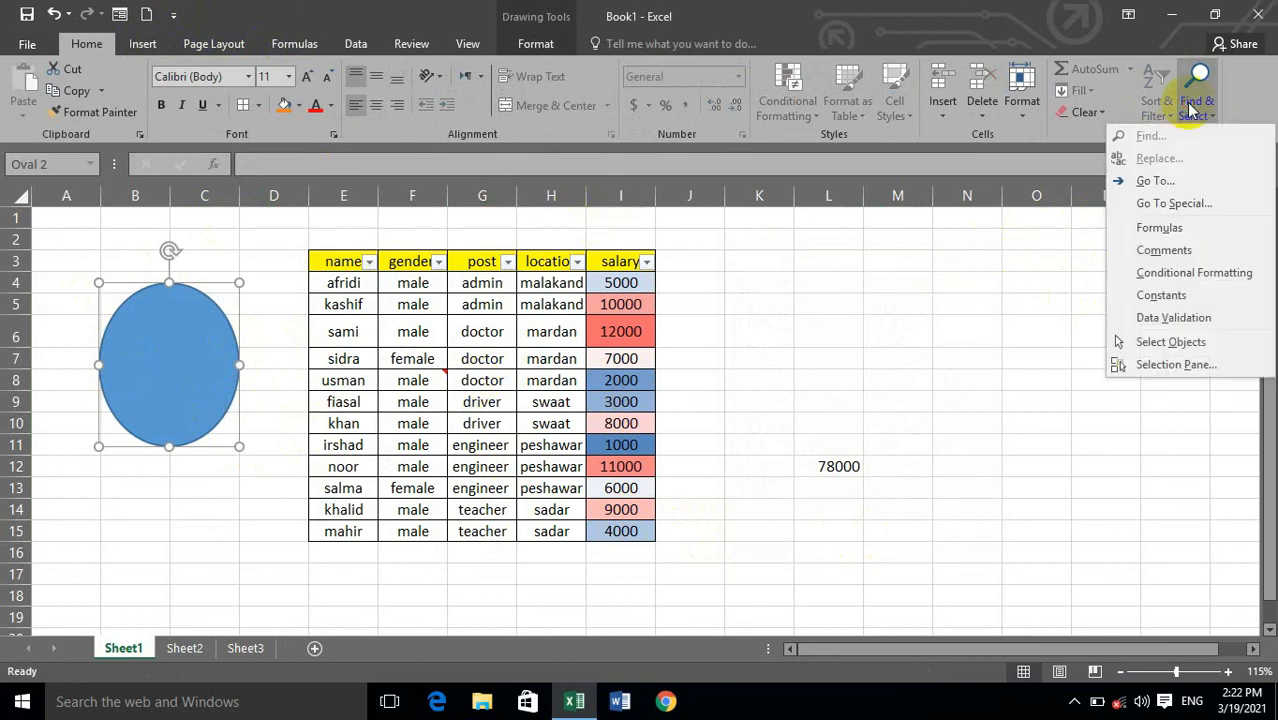
pyautogui.click(1162, 228)
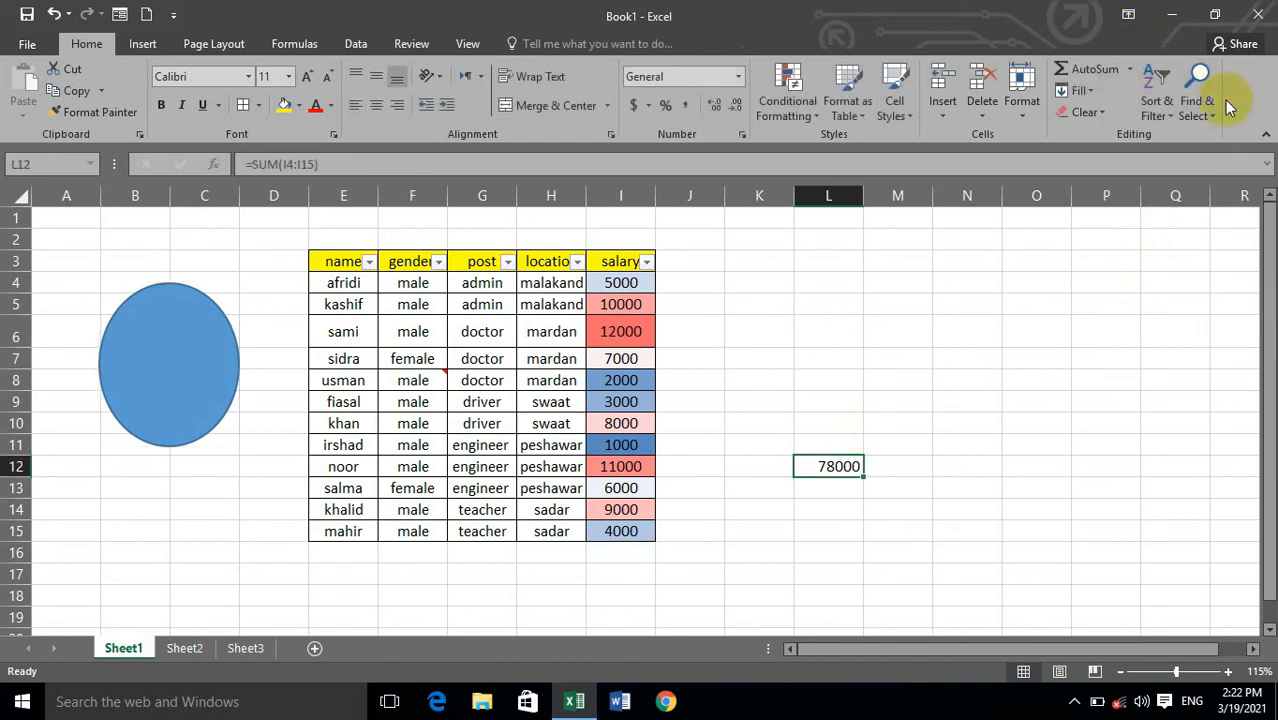
pyautogui.click(1187, 93)
pyautogui.click(1163, 231)
pyautogui.click(1190, 103)
pyautogui.click(1169, 248)
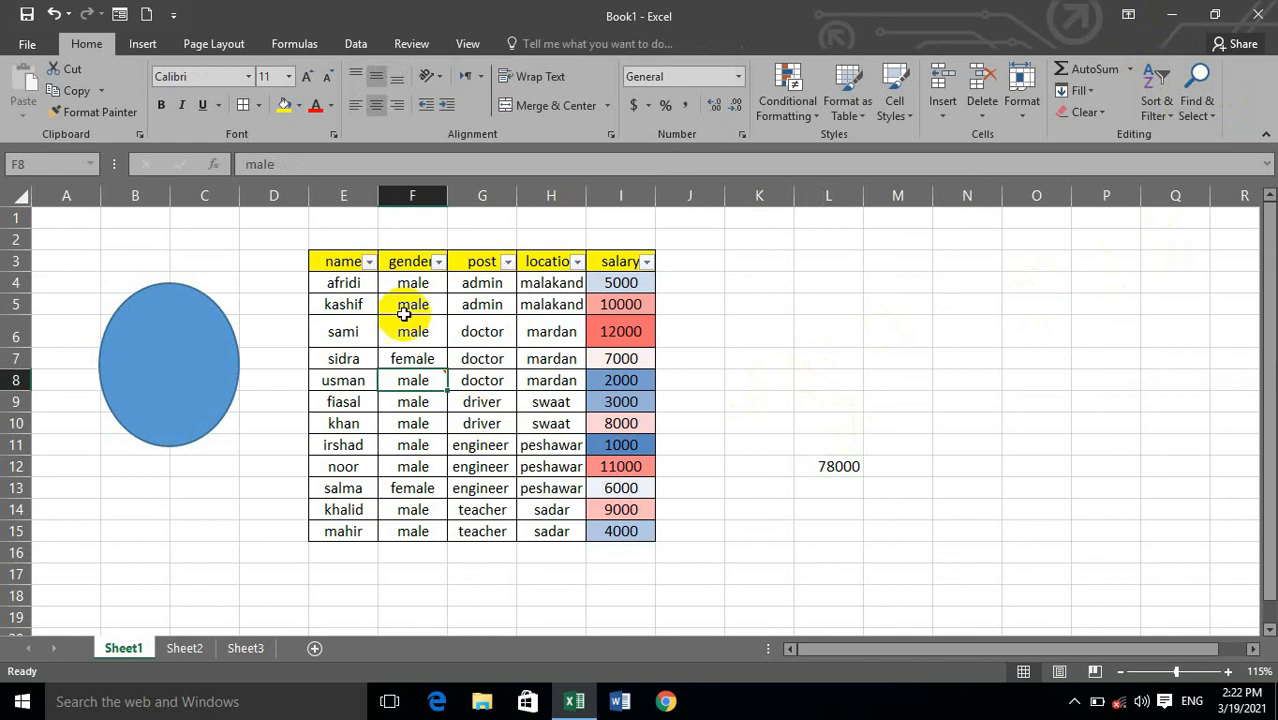
# - Display the Selection Pane and use it to hide the oval shape and show it again
pyautogui.click(1212, 92)
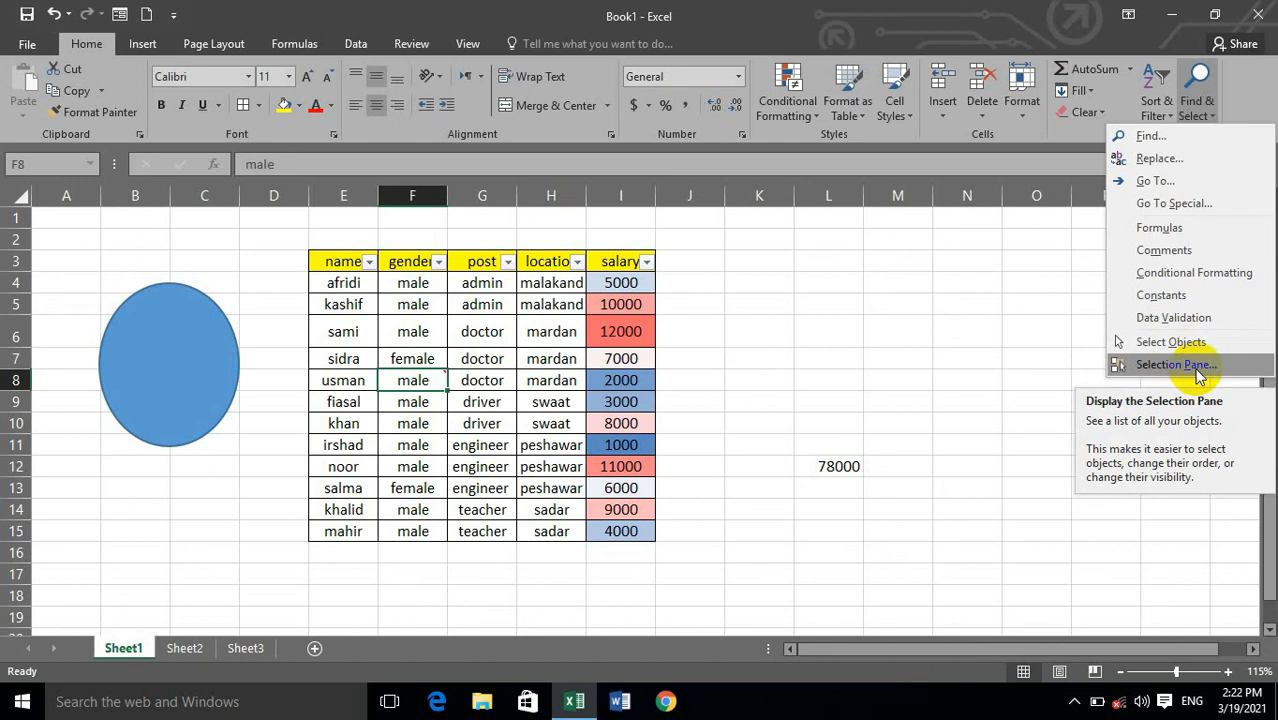
pyautogui.click(1176, 365)
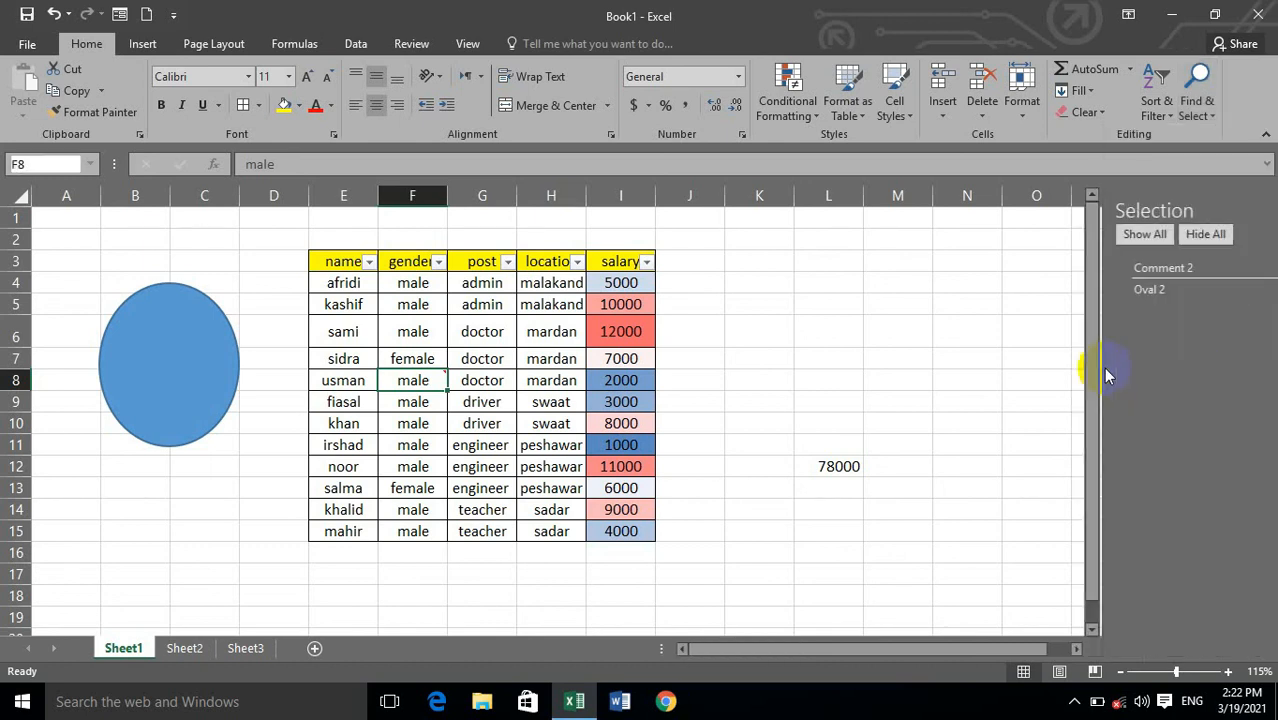
pyautogui.click(1257, 289)
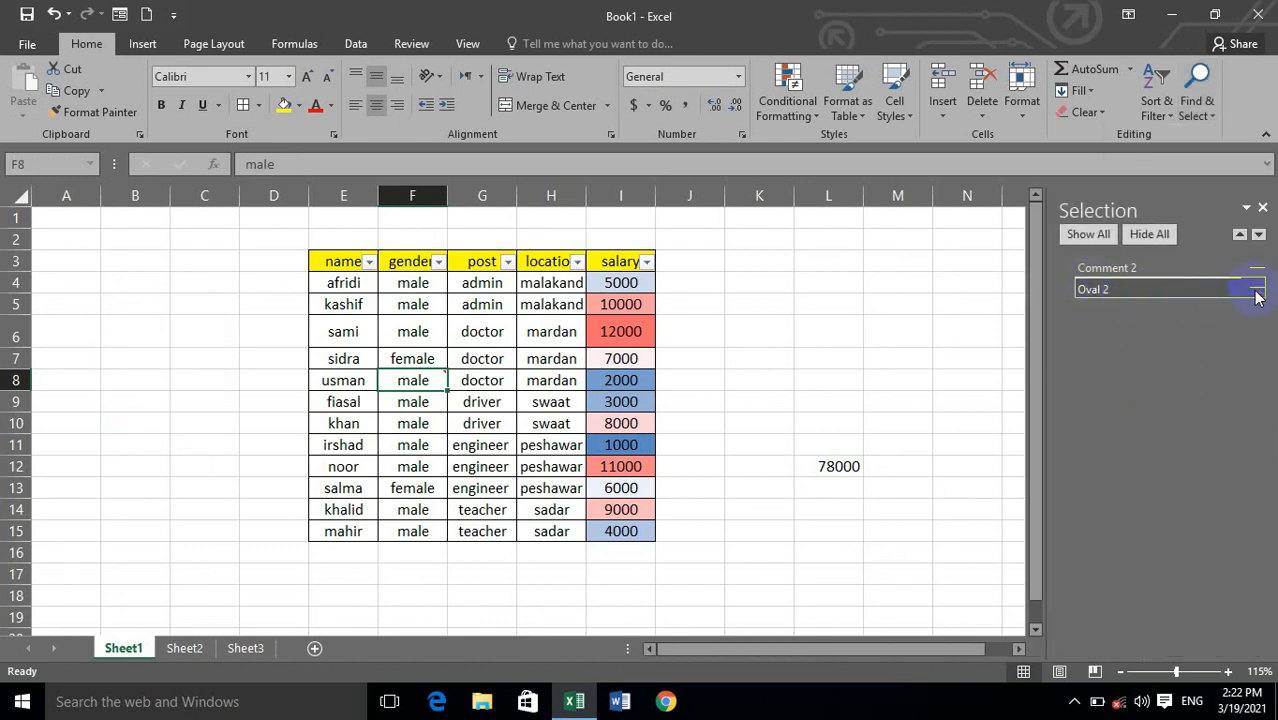
pyautogui.click(1257, 289)
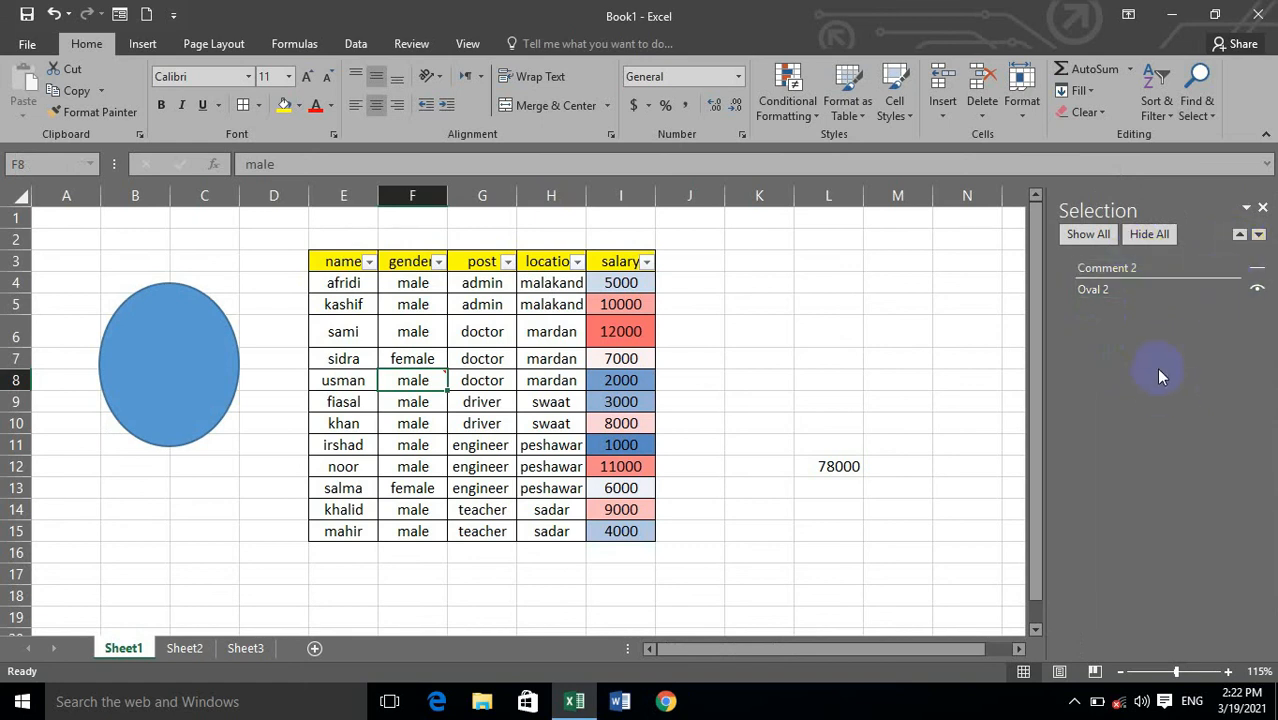
pyautogui.click(1197, 100)
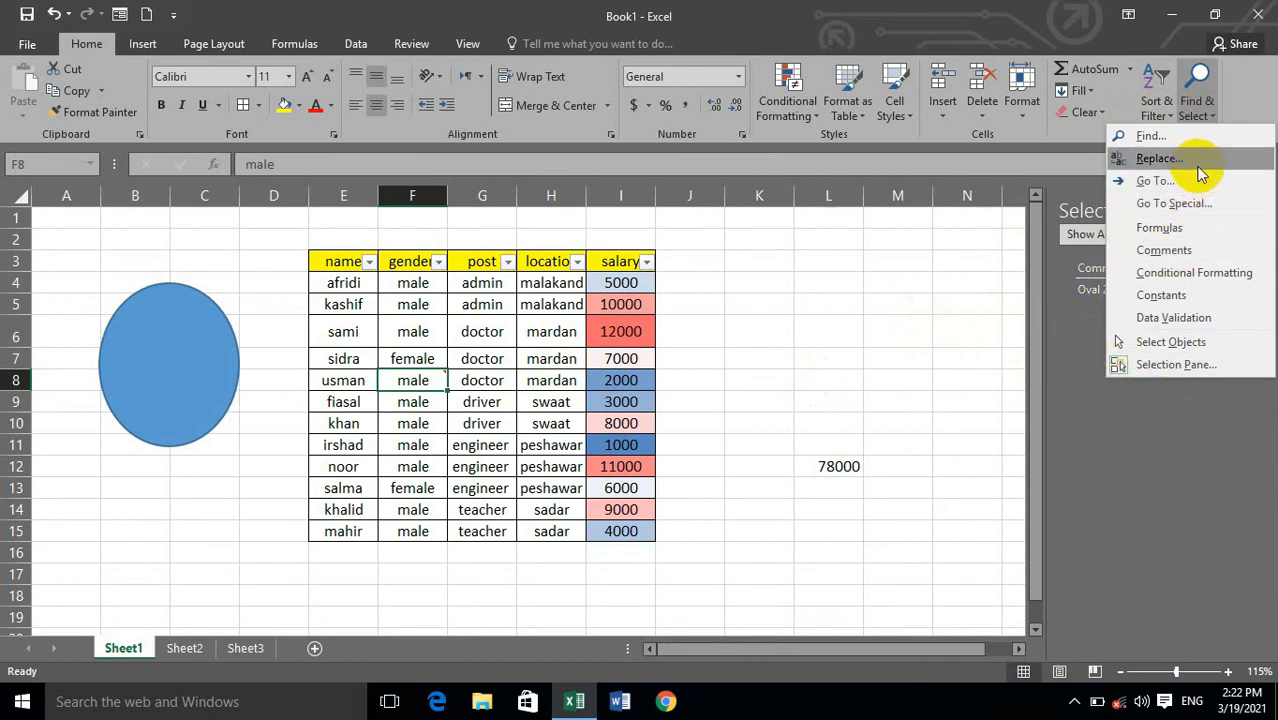
pyautogui.click(1070, 328)
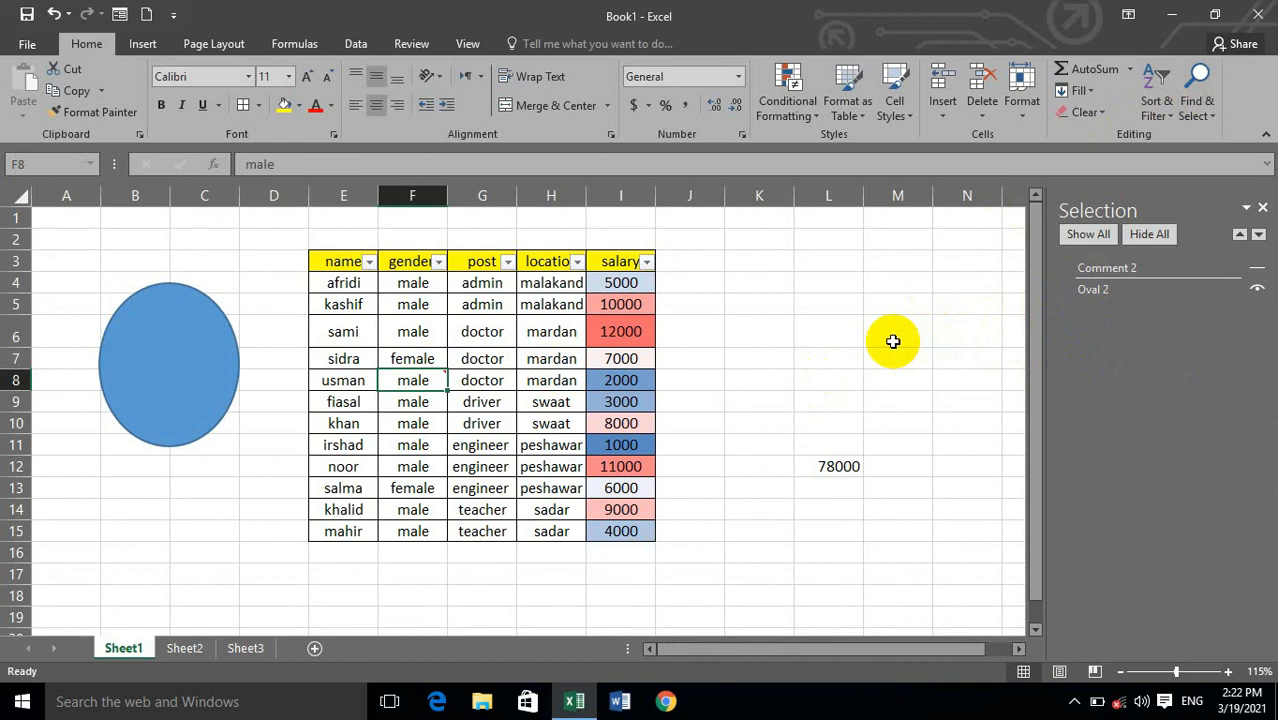